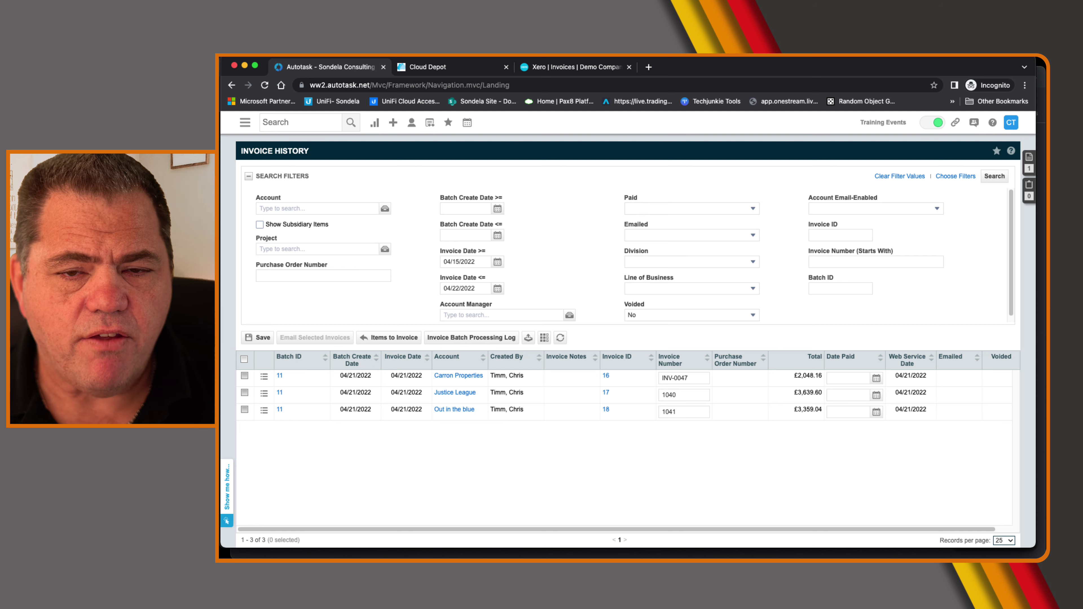
Open the Resources (Users) administration list and start a new API user
left_click(245, 122)
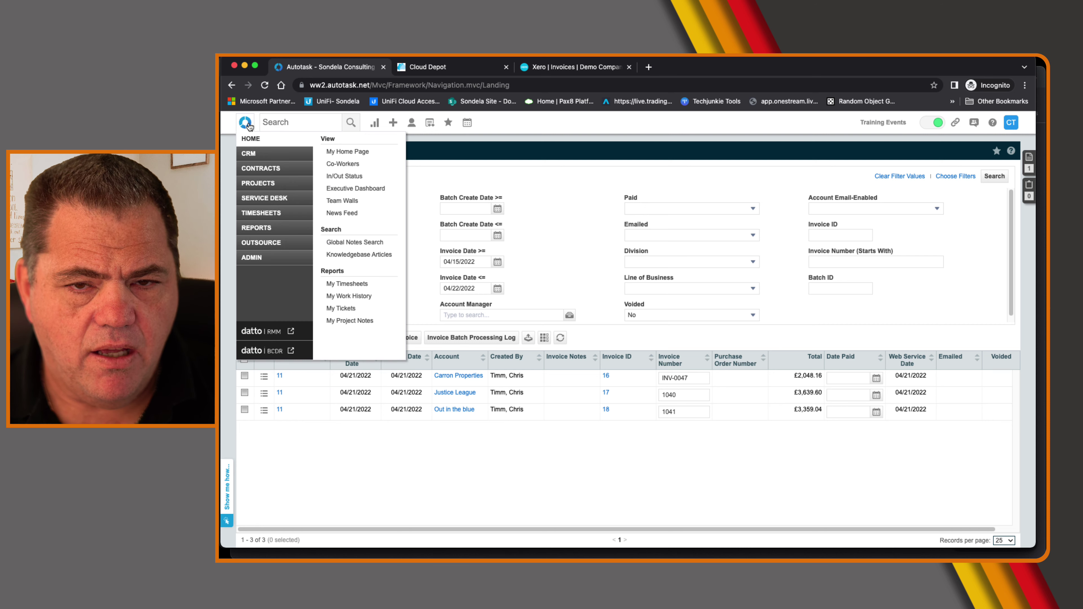
mouse_move(269, 258)
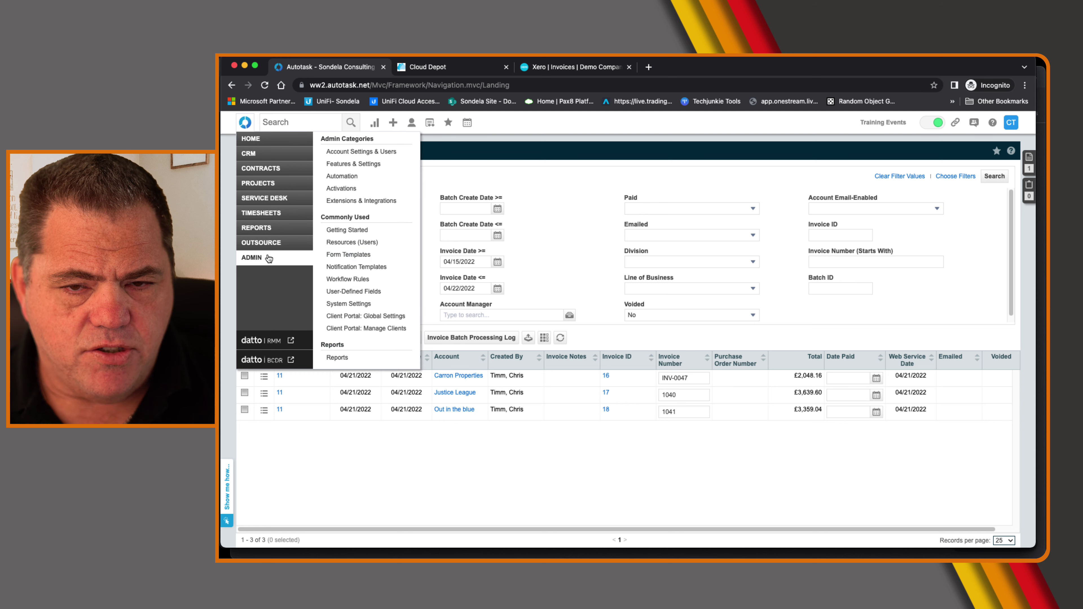
left_click(362, 244)
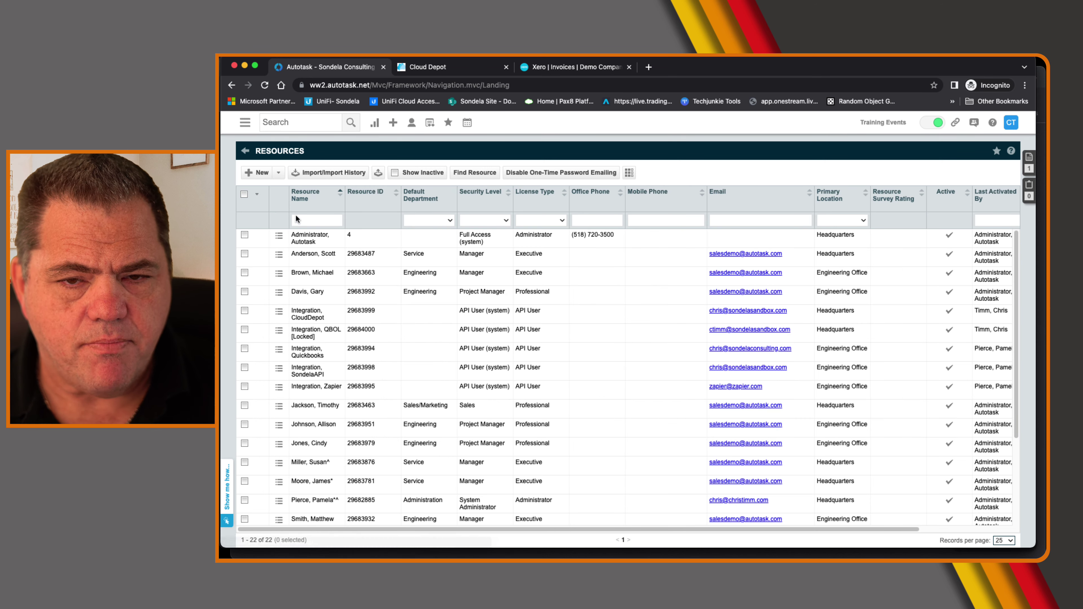
left_click(278, 175)
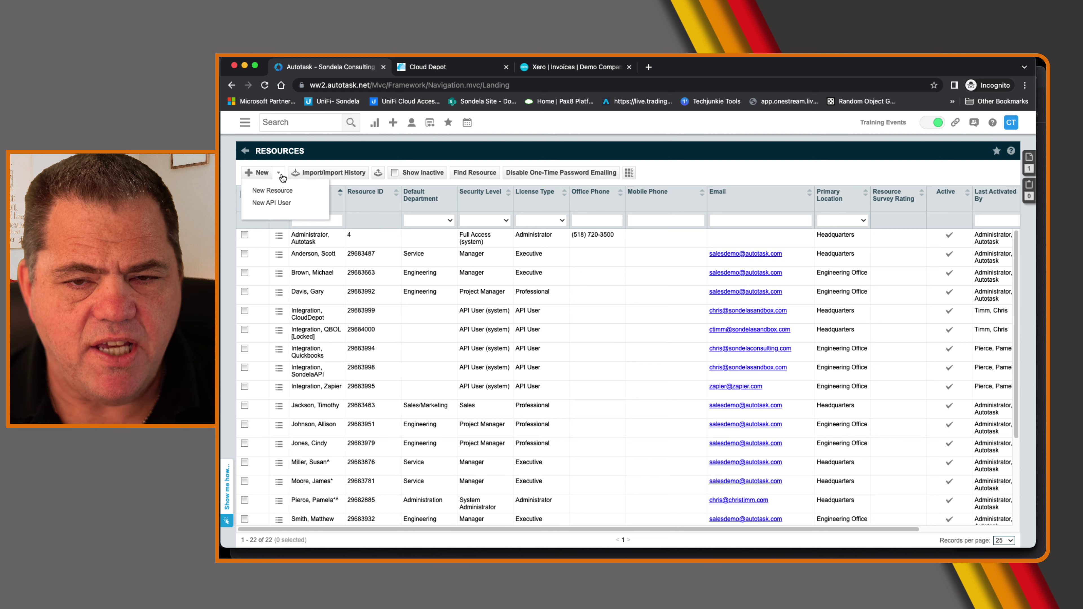
left_click(273, 204)
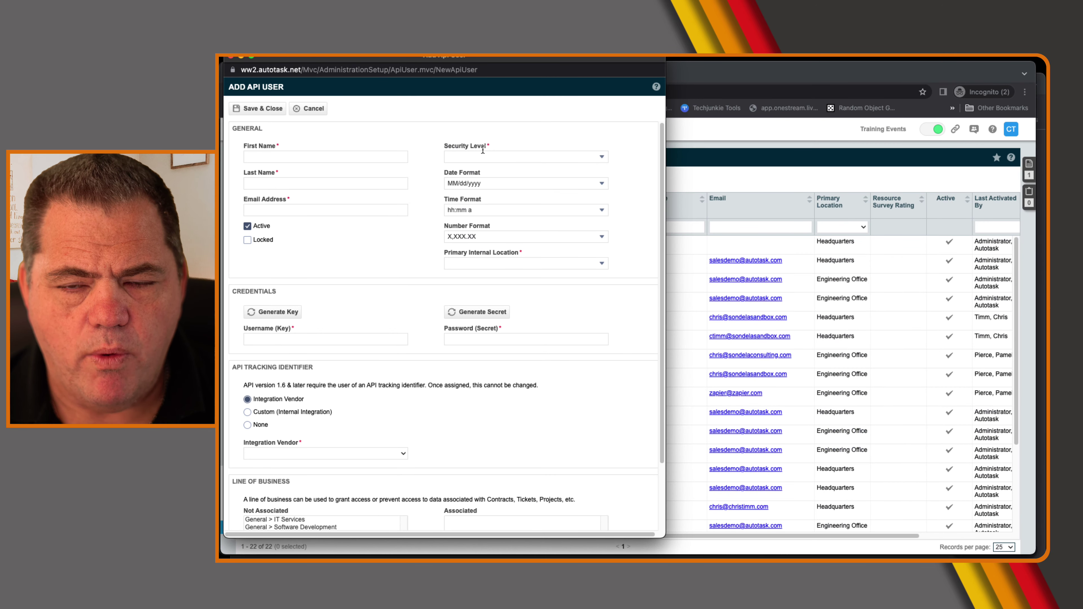
Set the new API user's security level to API User (system), first name to cd and last name to in
left_click(483, 156)
left_click(482, 186)
left_click(290, 157)
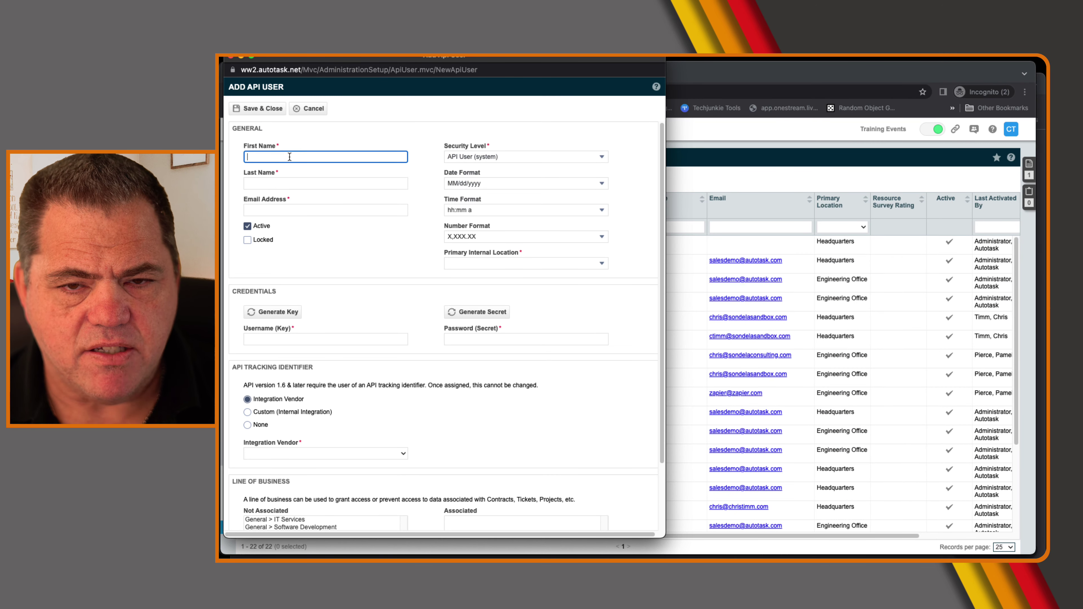
type("cd")
left_click(296, 183)
type("in")
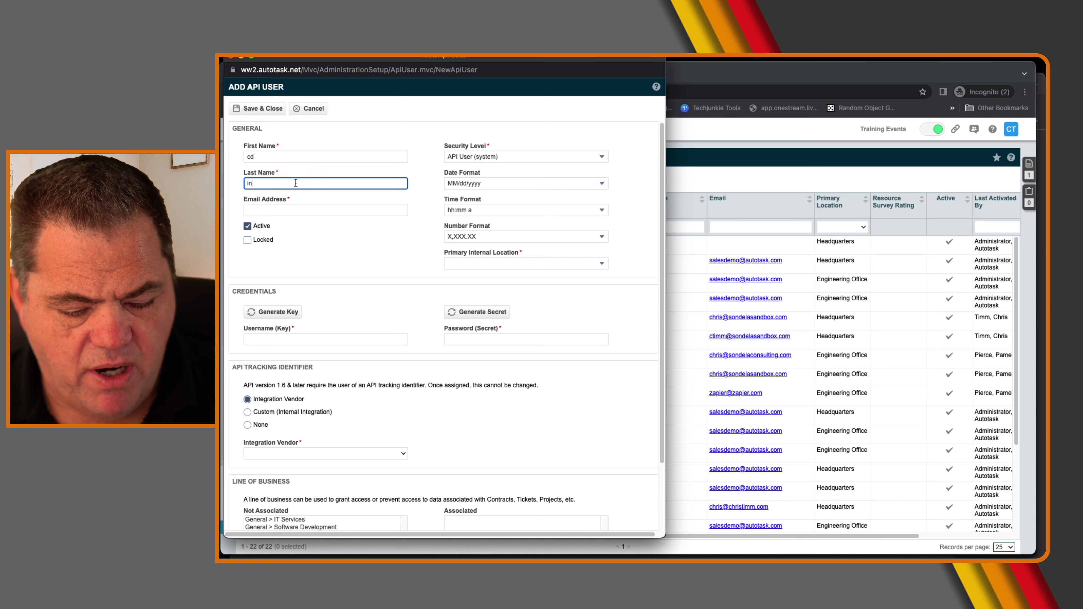
Generate the API user's username key and password secret, choose Cloud Depot - Xero as the integration vendor, and discard the form
left_click(268, 313)
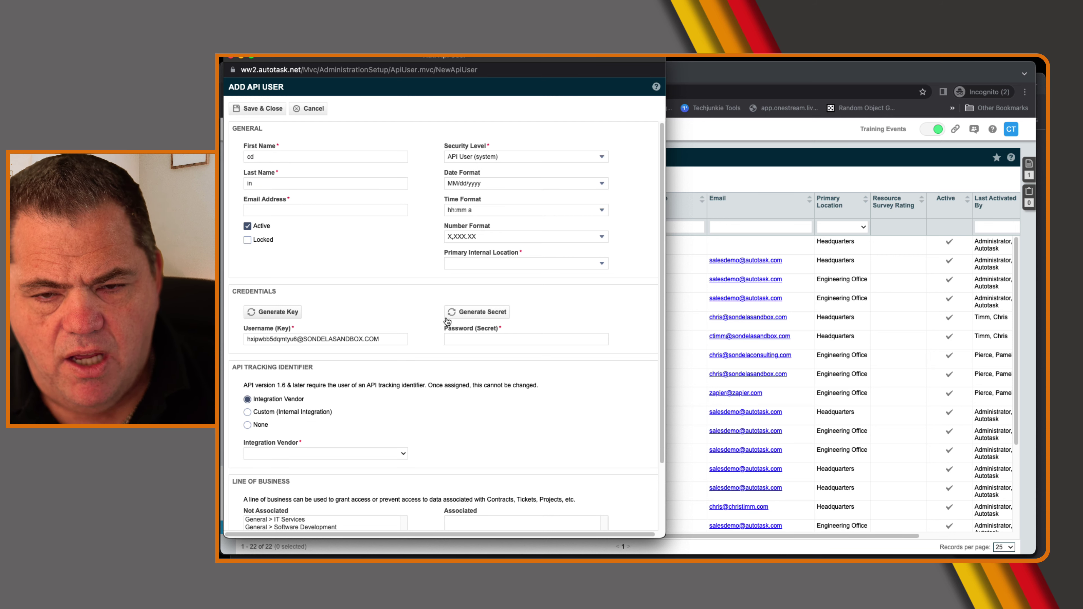
left_click(464, 312)
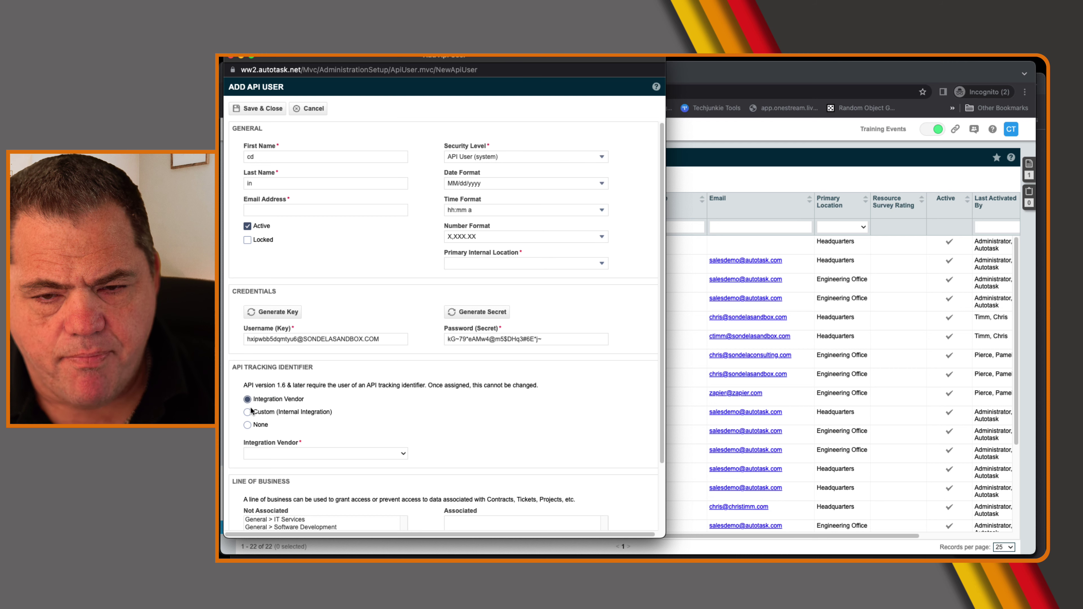
left_click(285, 456)
scroll(293, 412, "down", 10)
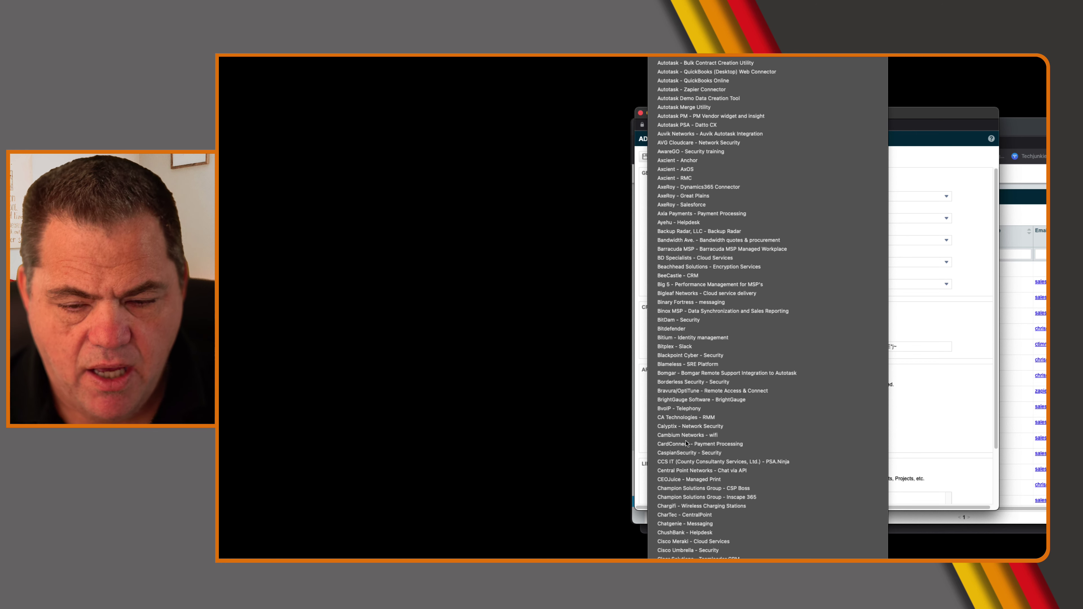
scroll(686, 444, "down", 1)
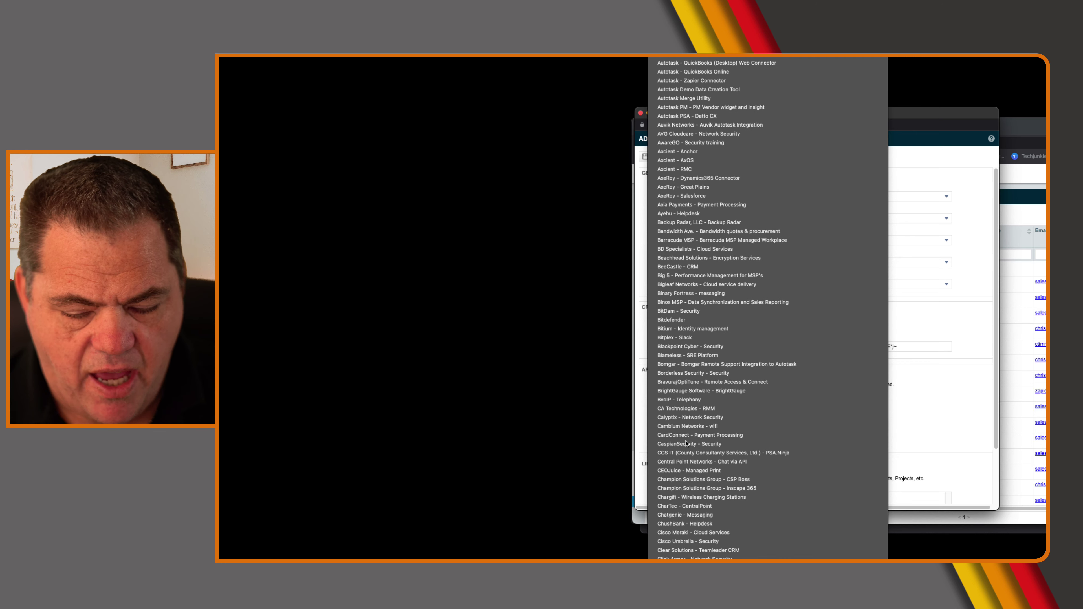
scroll(687, 444, "down", 2)
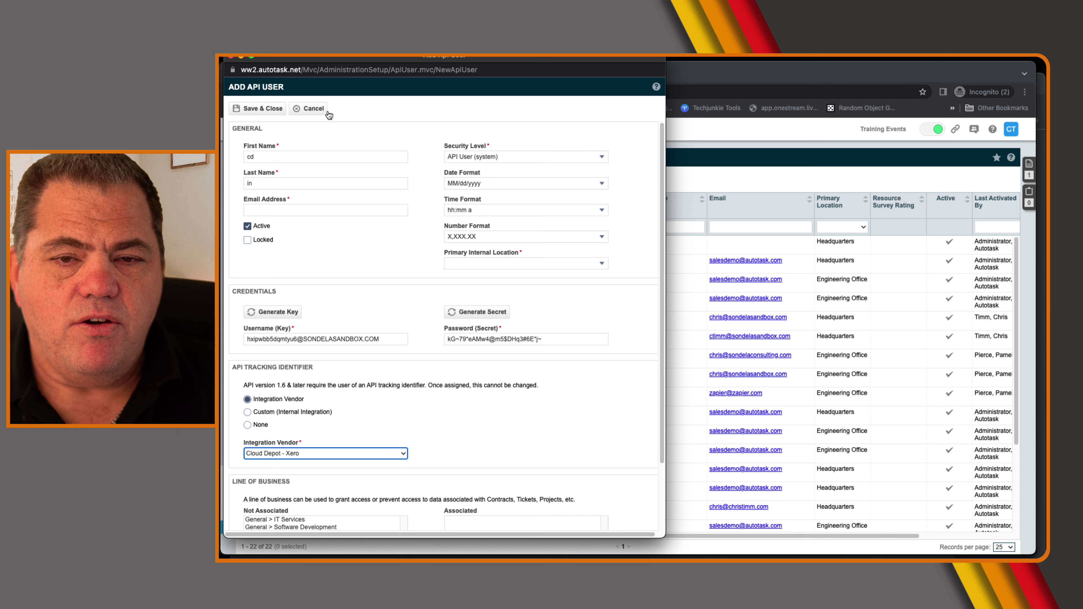
left_click(311, 109)
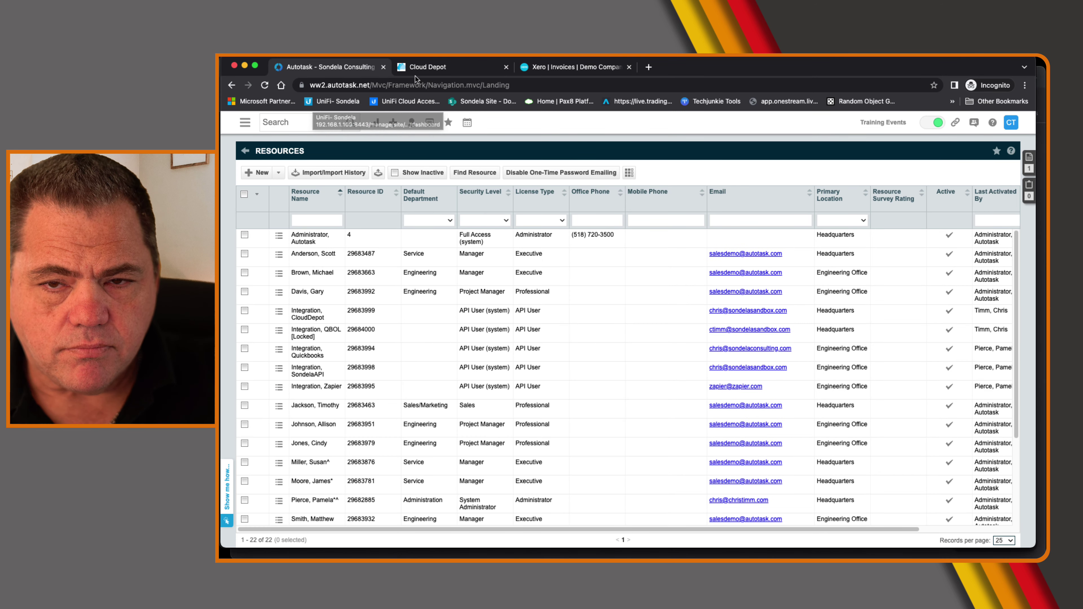
Open the system settings and examine the next invoice number setting in the Contracts section
left_click(419, 70)
left_click(350, 74)
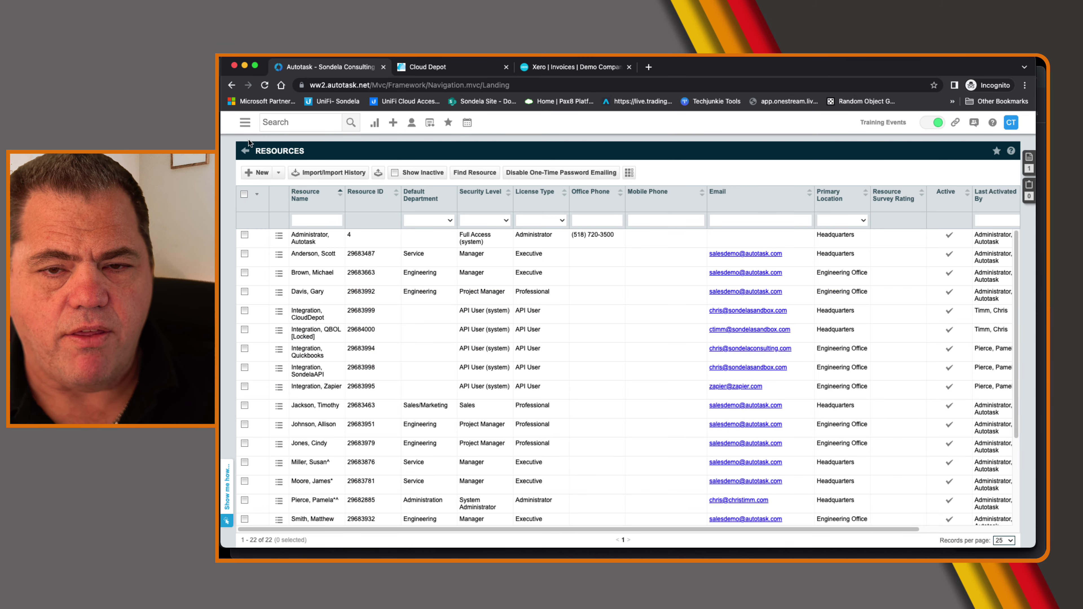
left_click(245, 122)
mouse_move(265, 265)
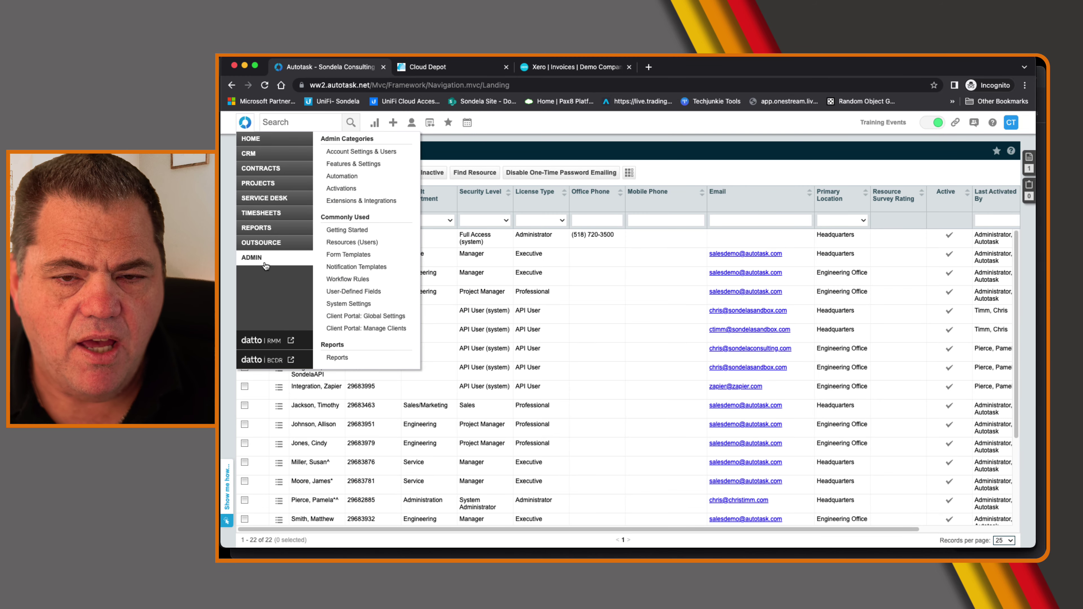
left_click(351, 303)
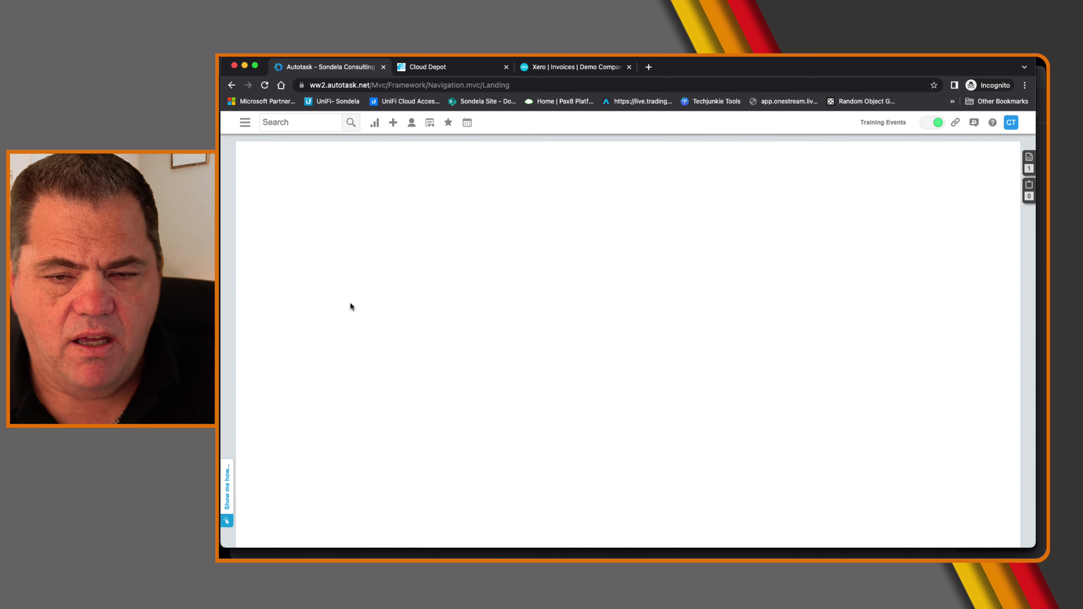
left_click(259, 206)
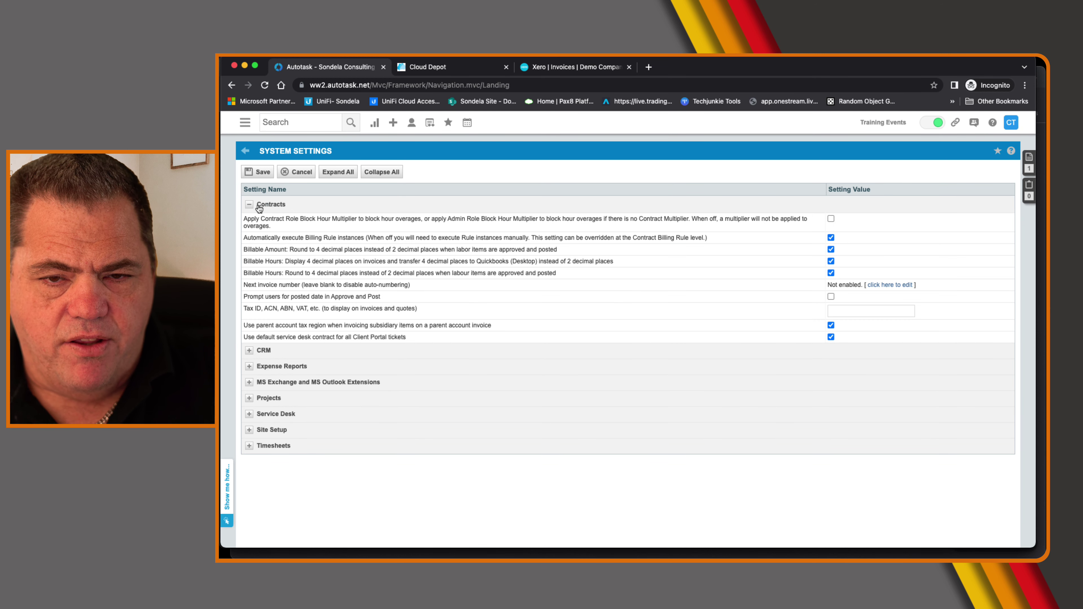
left_click_drag(237, 288, 298, 286)
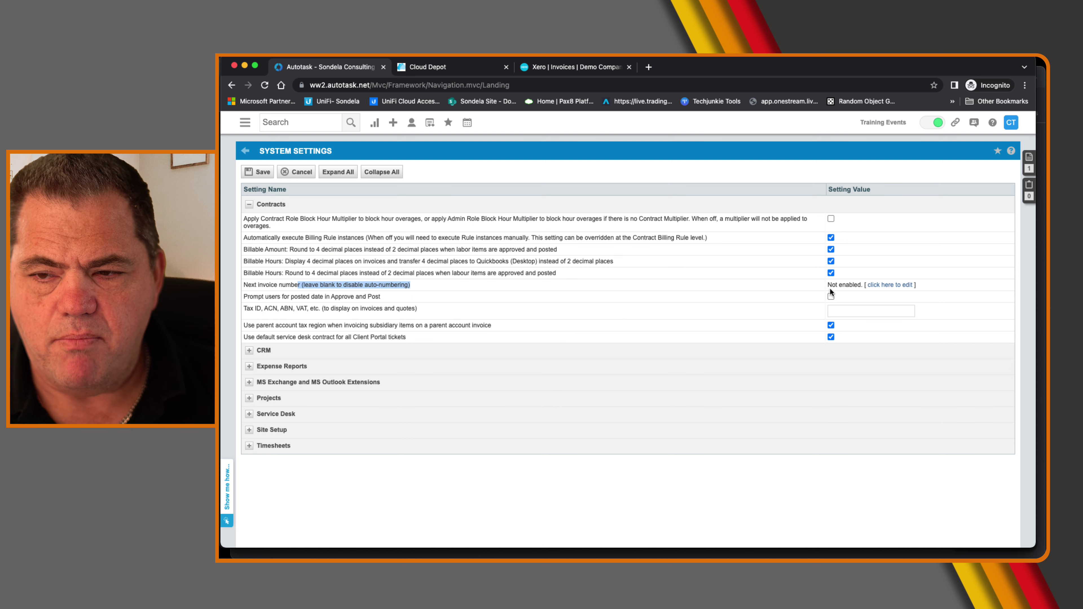
Try entering a global next invoice number, clearing the field again before closing the dialog
left_click(906, 289)
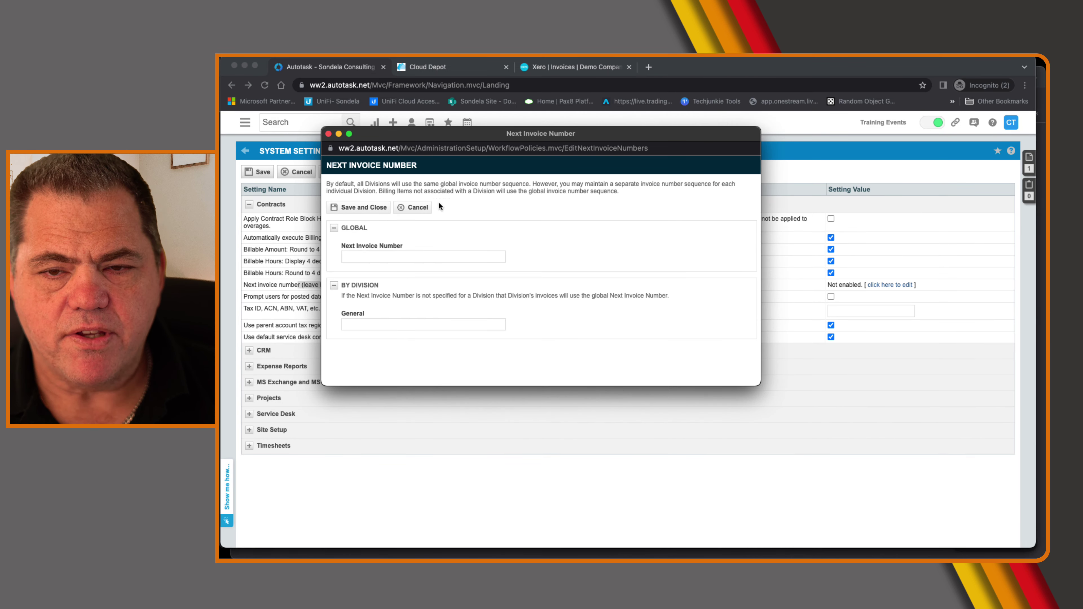
left_click(393, 259)
type("+564")
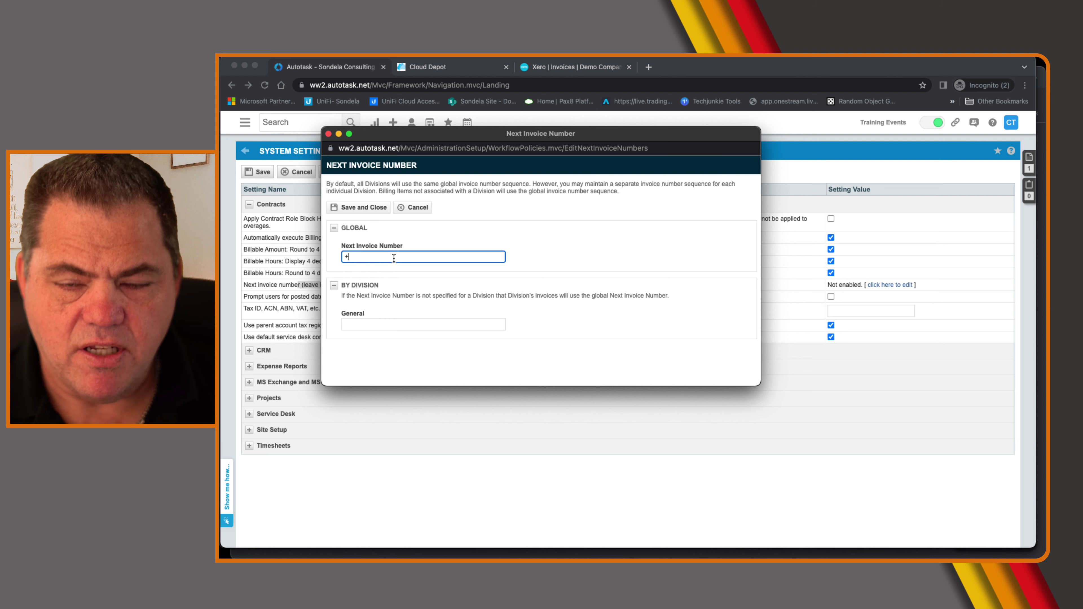
key("BackSpace")
key("BackSpace")
key("BackSpace")
key("BackSpace")
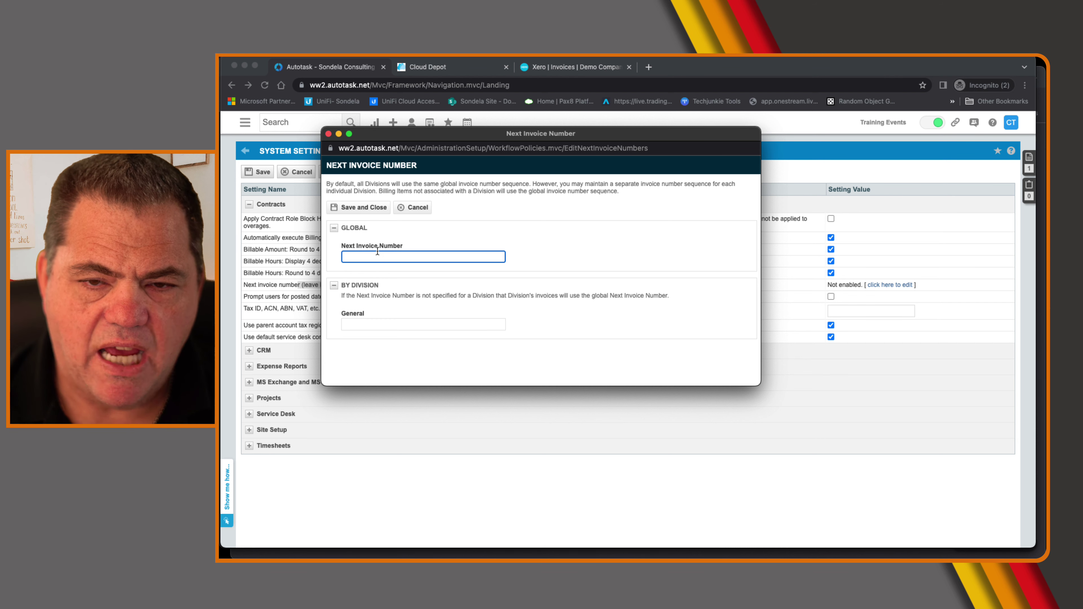
left_click(363, 207)
left_click(445, 301)
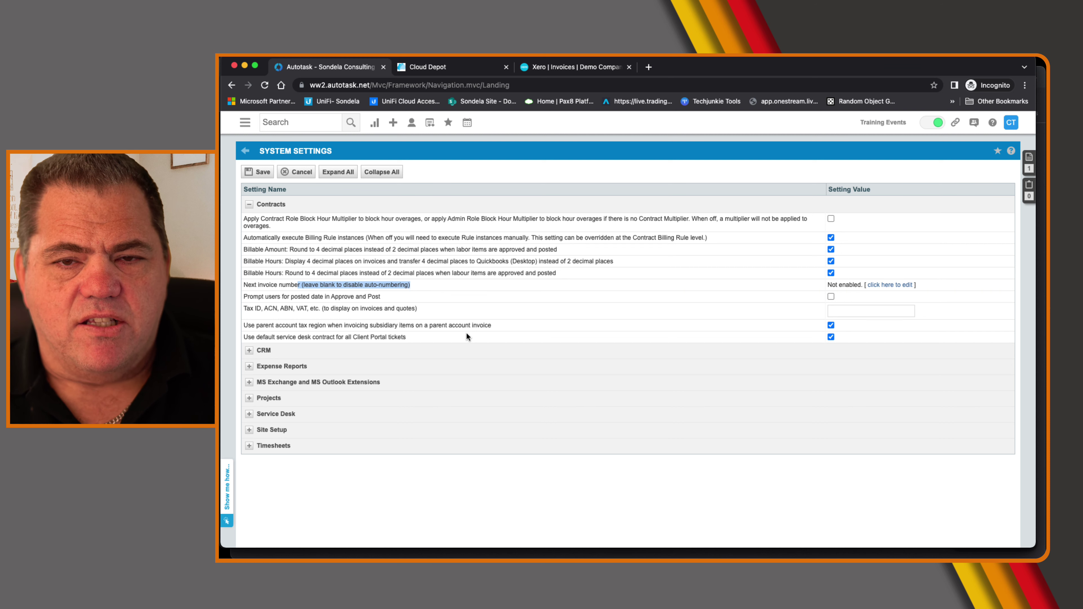
Switch to Cloud Depot and look at the reconnect options of the Autotask and Xero plugins
mouse_move(254, 130)
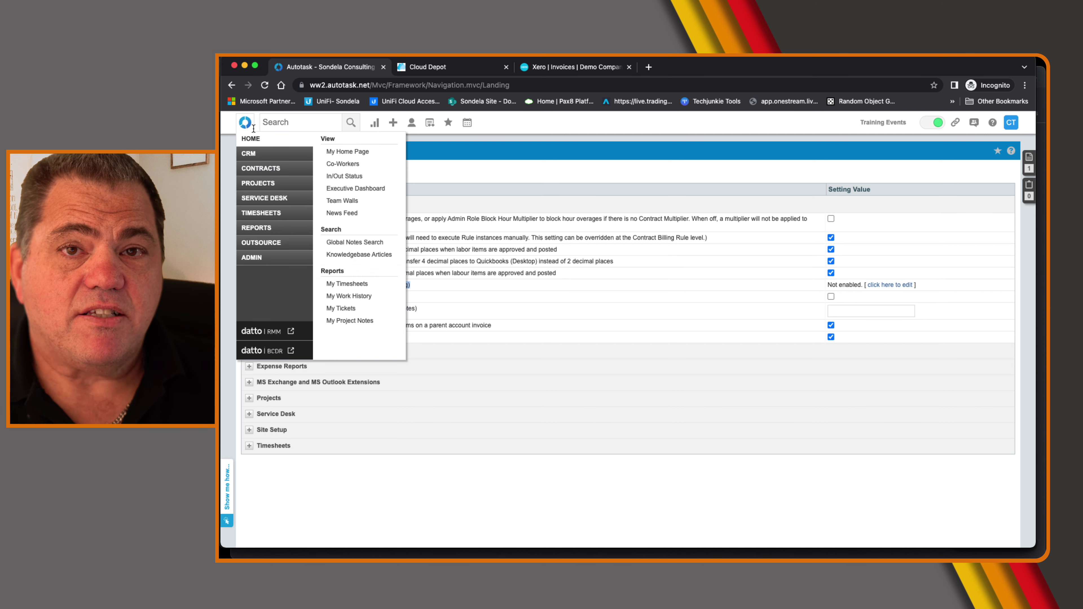
left_click(438, 69)
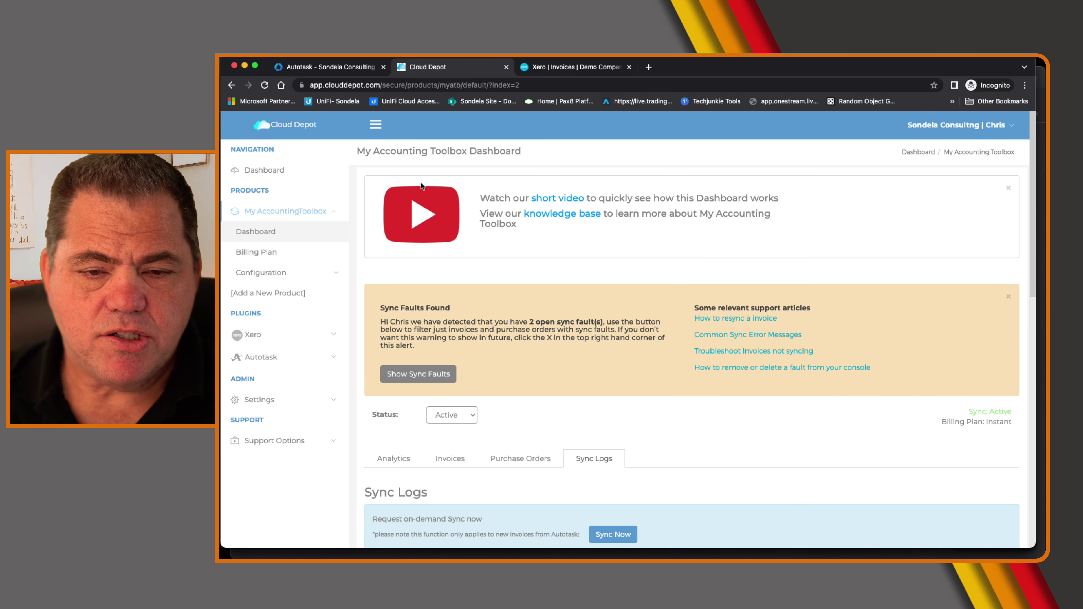
left_click(265, 359)
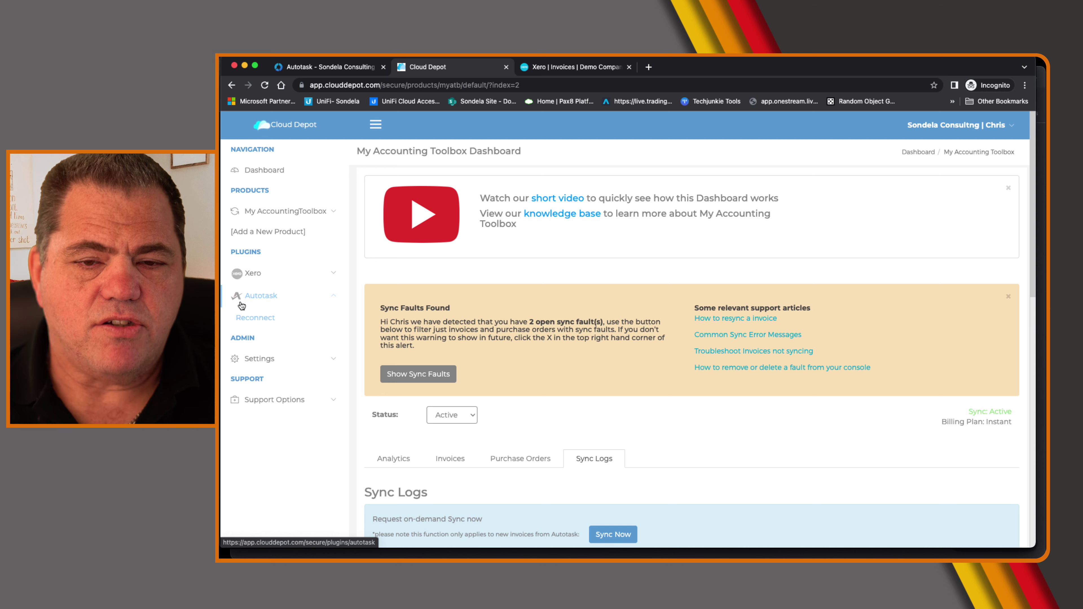
left_click(249, 275)
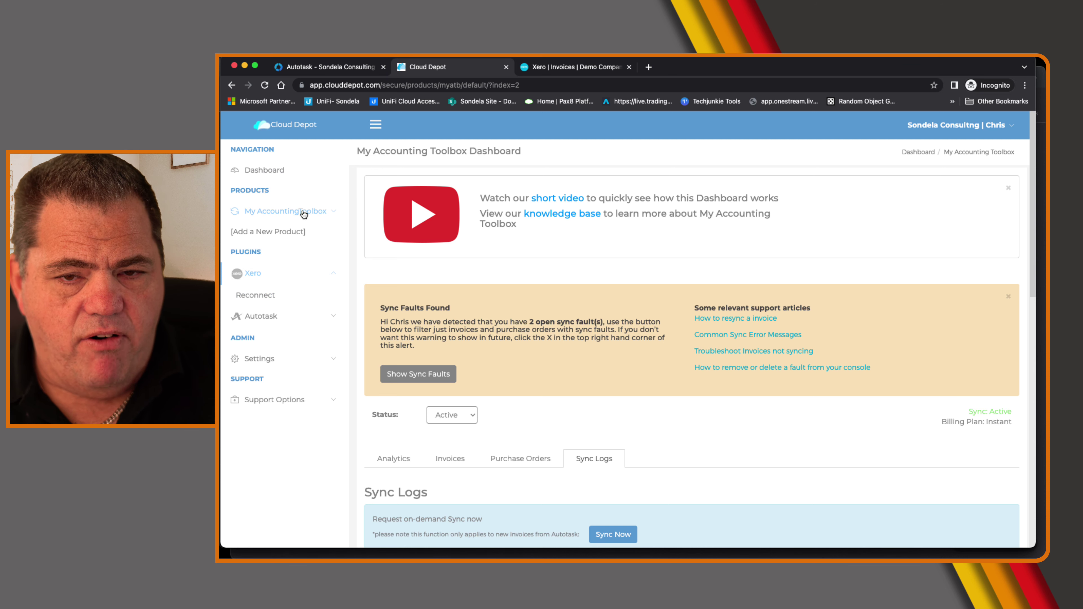
In the My AccountingToolbox configuration's Xero Options, set invoices to import into Xero as Draft (Recommended)
left_click(283, 213)
left_click(261, 274)
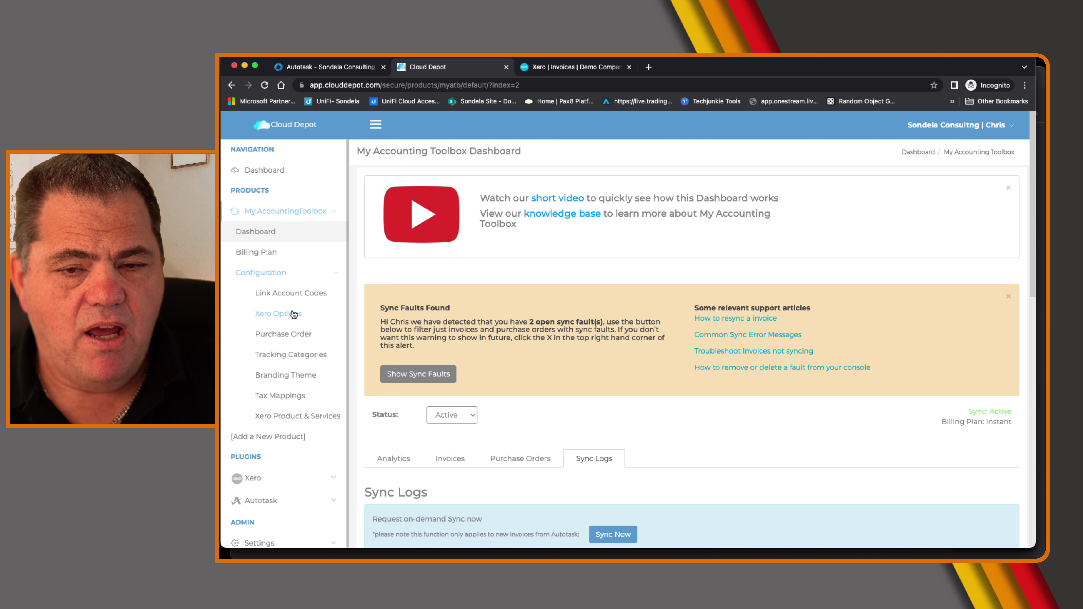
left_click(271, 317)
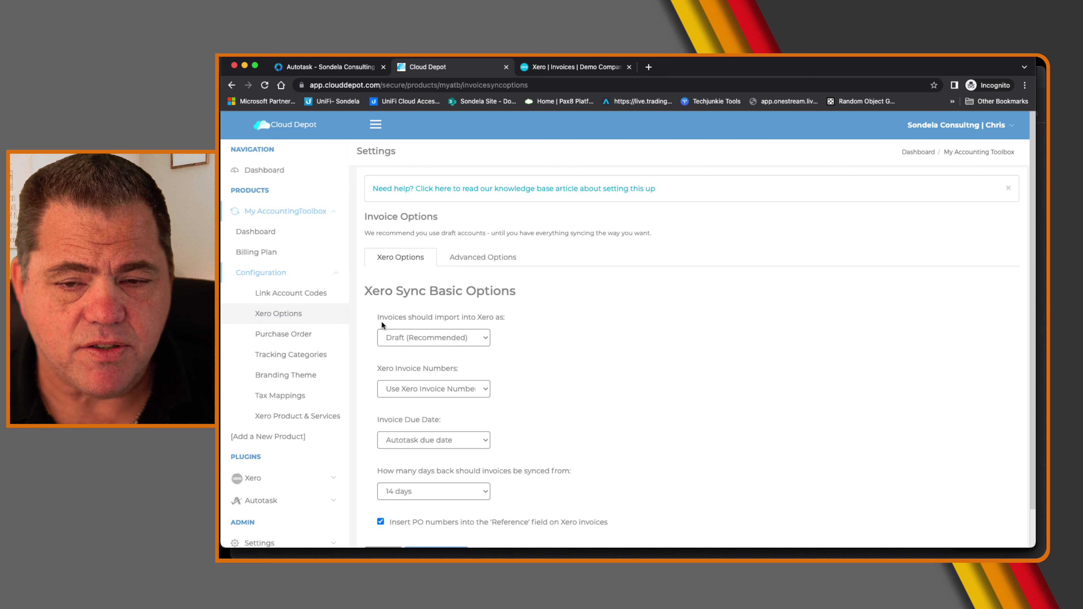
left_click_drag(379, 318, 523, 323)
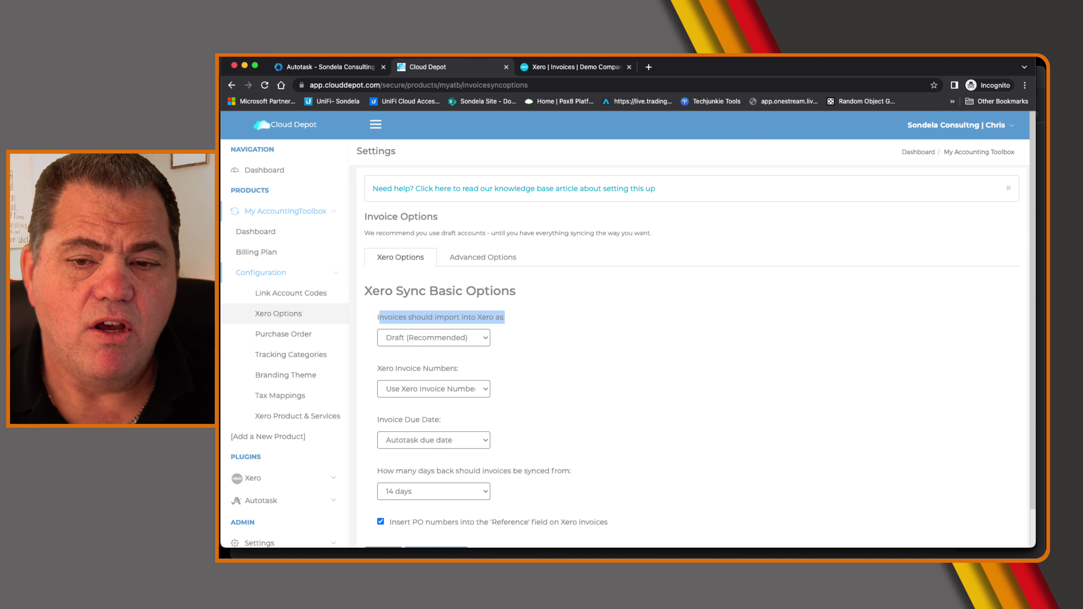
left_click(425, 339)
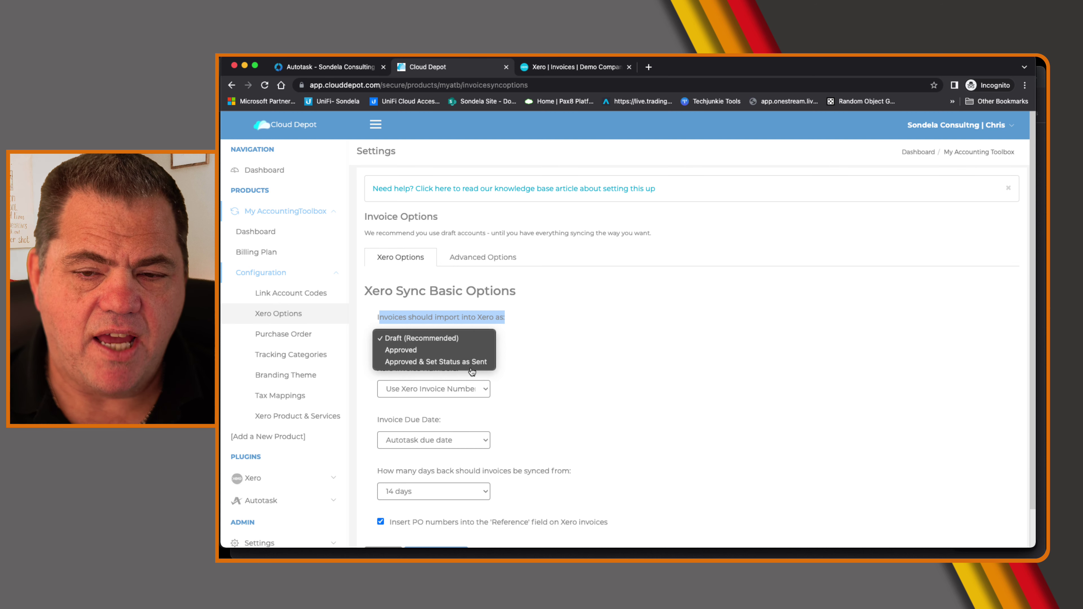
left_click(404, 343)
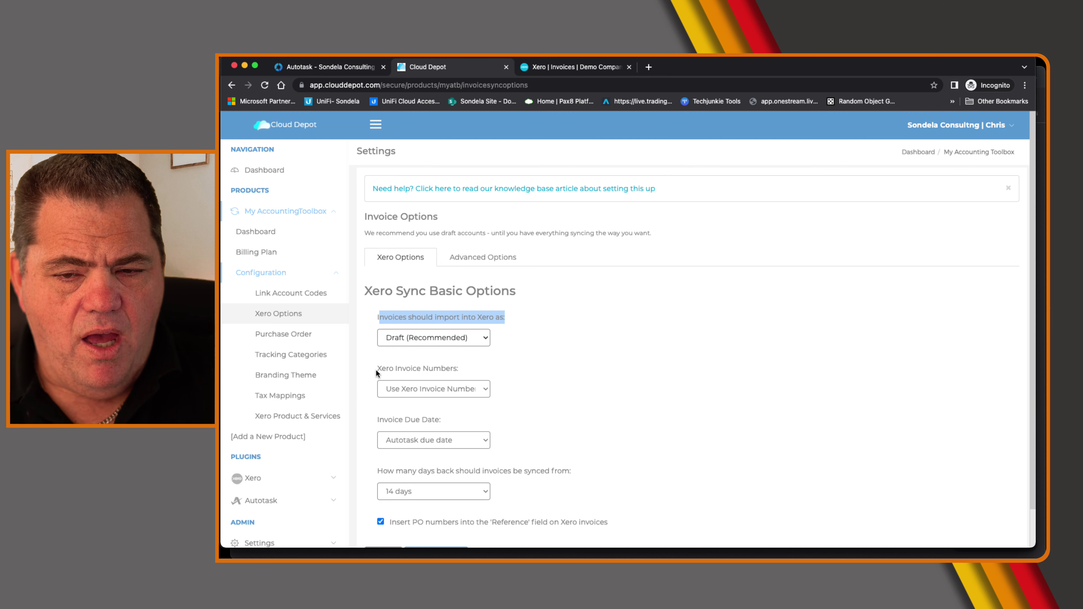
Set the Xero Invoice Numbers option to Use Xero Invoice Numbers
left_click_drag(375, 370, 467, 373)
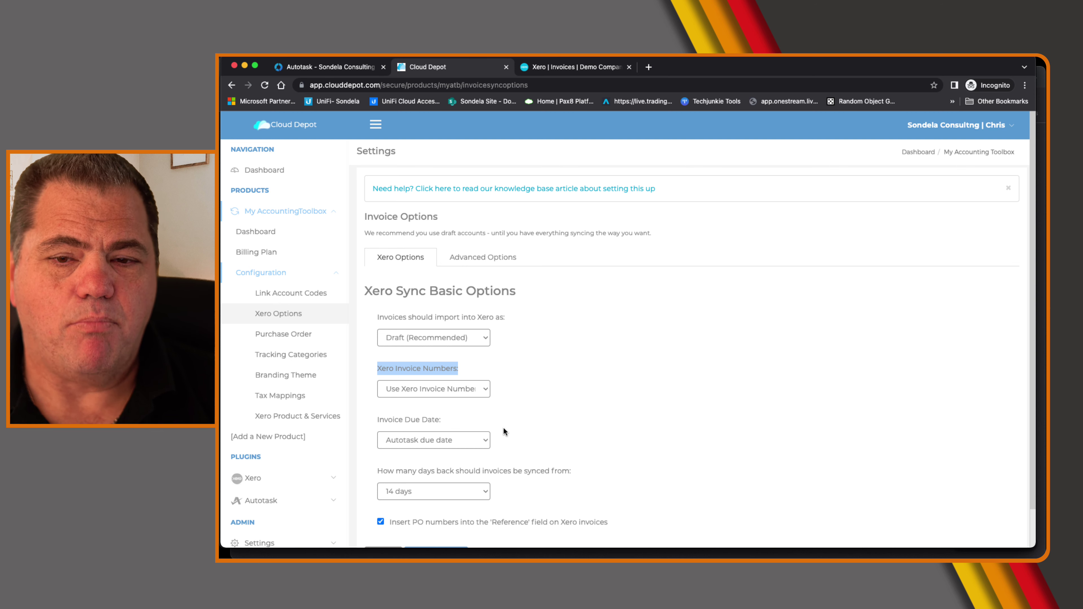
left_click(452, 399)
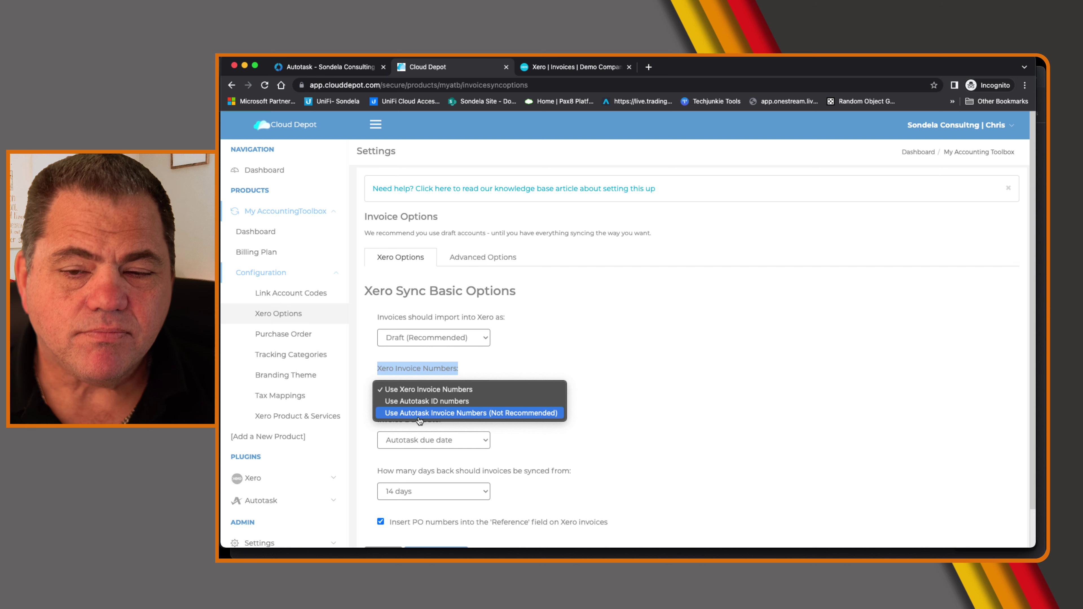
left_click(449, 389)
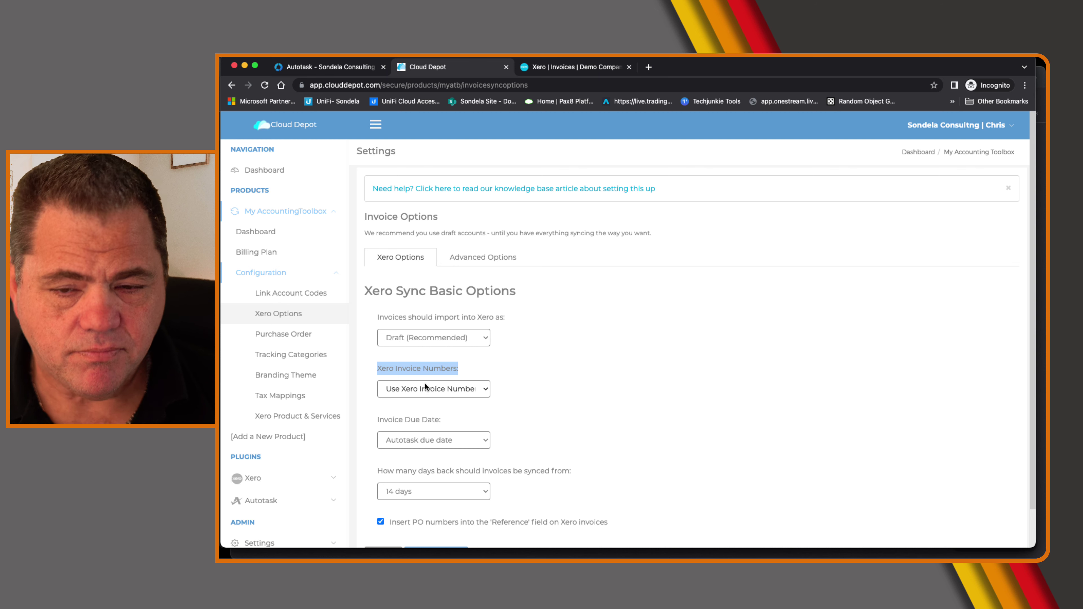
Review the Invoice Due Date setting and the Xero Sync Advanced Options, including sending Xero payment dates back into Autotask
left_click_drag(378, 420, 445, 422)
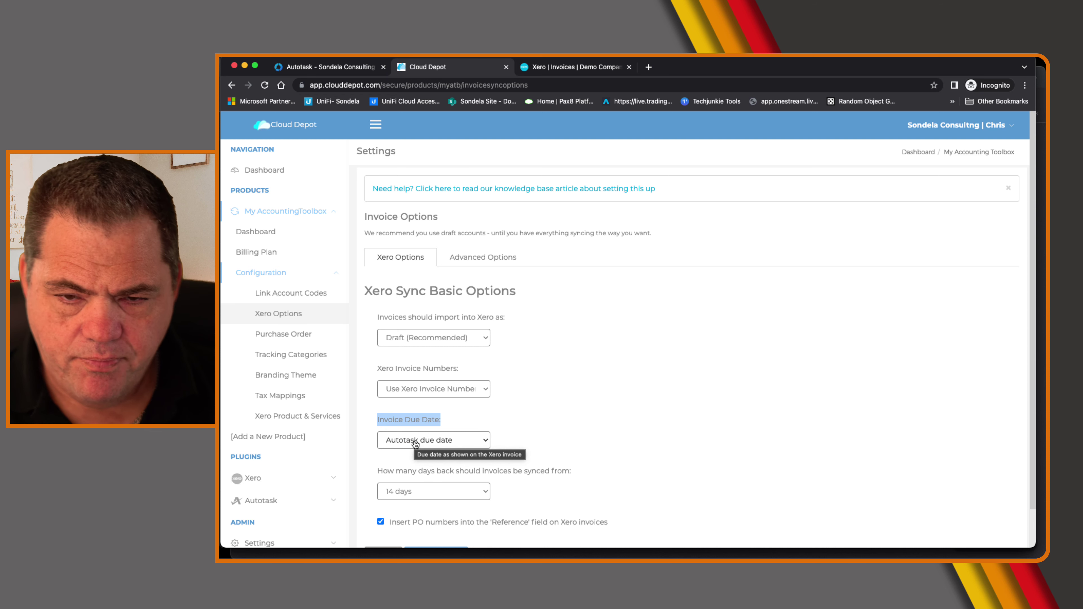
left_click(472, 260)
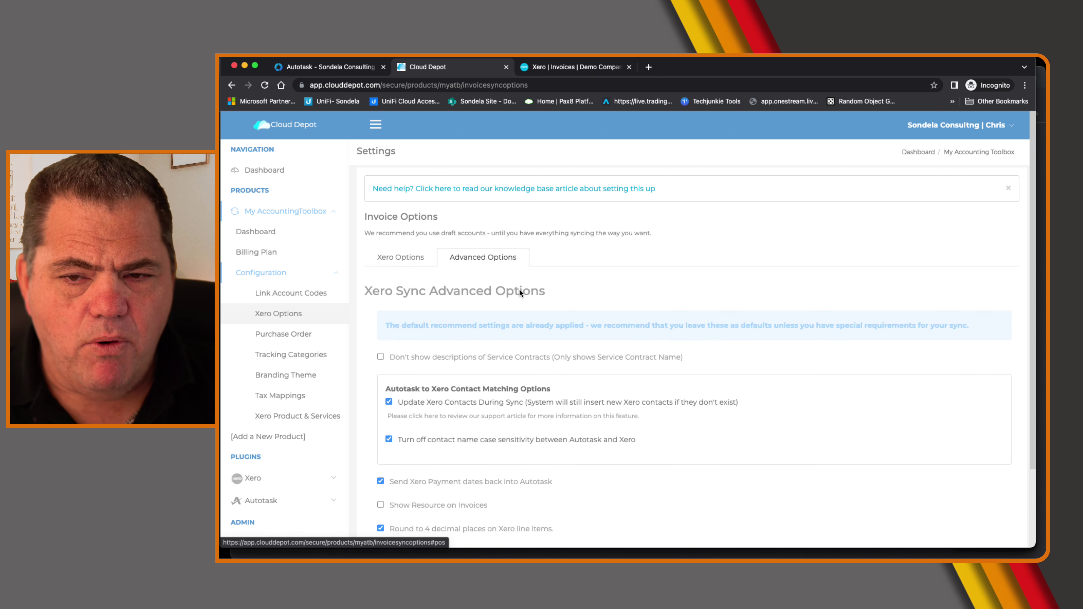
scroll(418, 425, "down", 2)
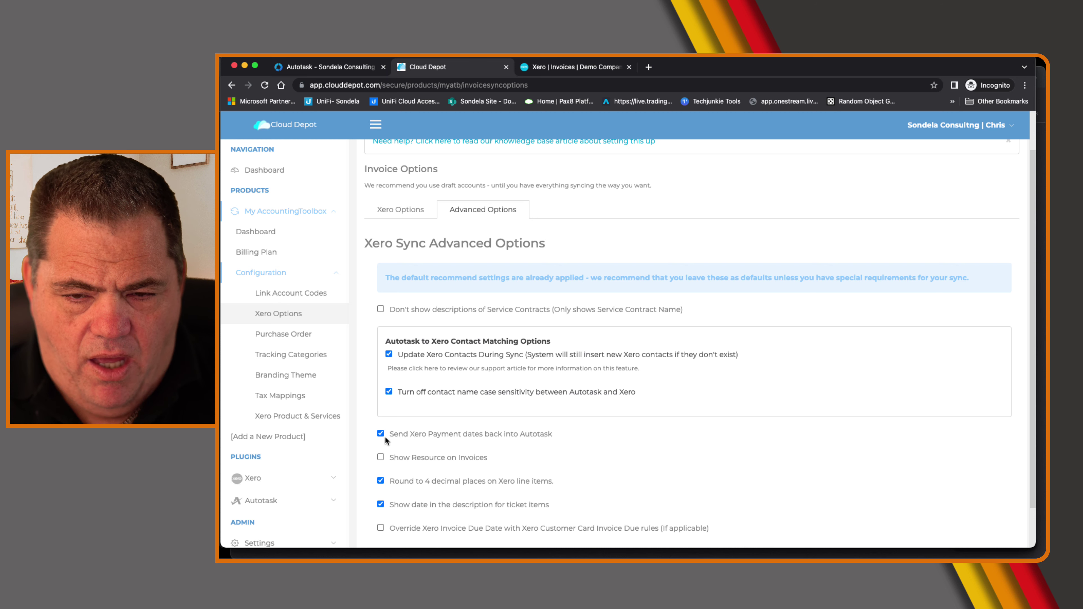
left_click_drag(553, 433, 386, 433)
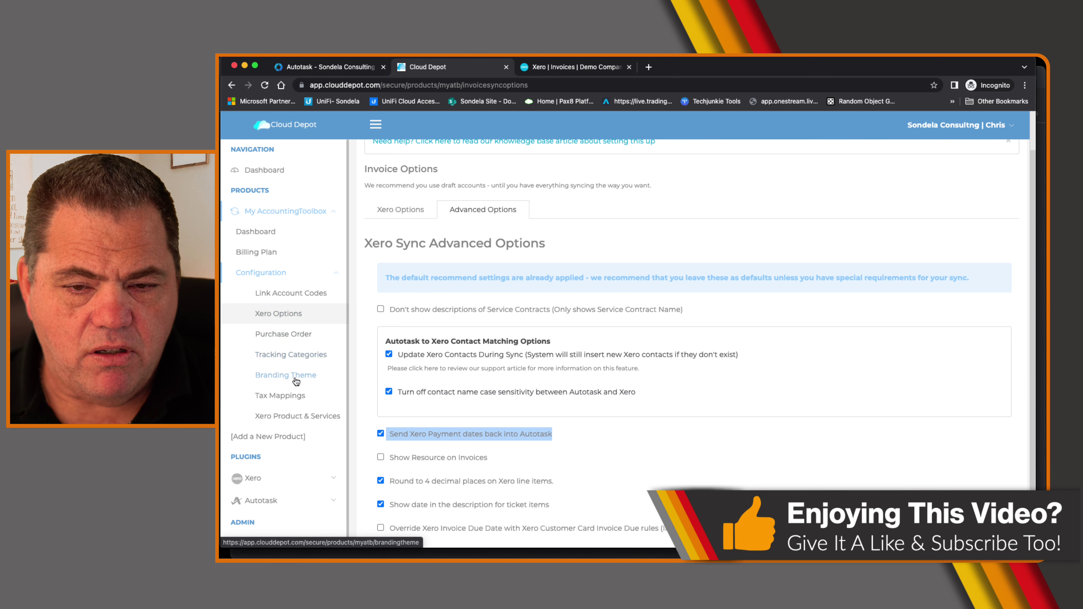
Examine the Tax Mappings page, covering the single-region notice, Tax Guard options and the linked Autotask and Xero tax codes
left_click(278, 400)
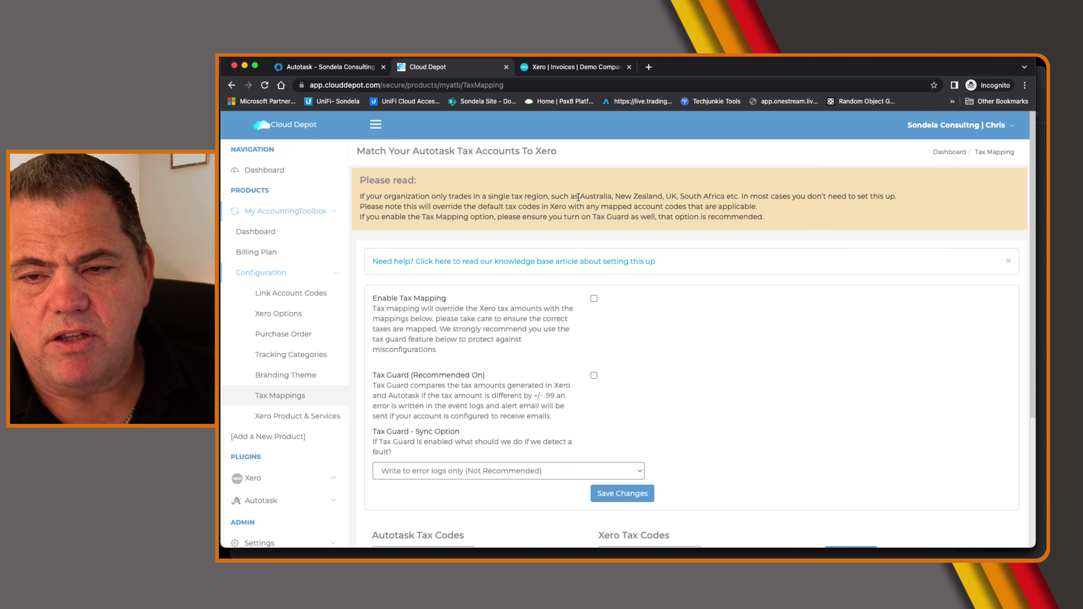
left_click_drag(579, 196, 741, 197)
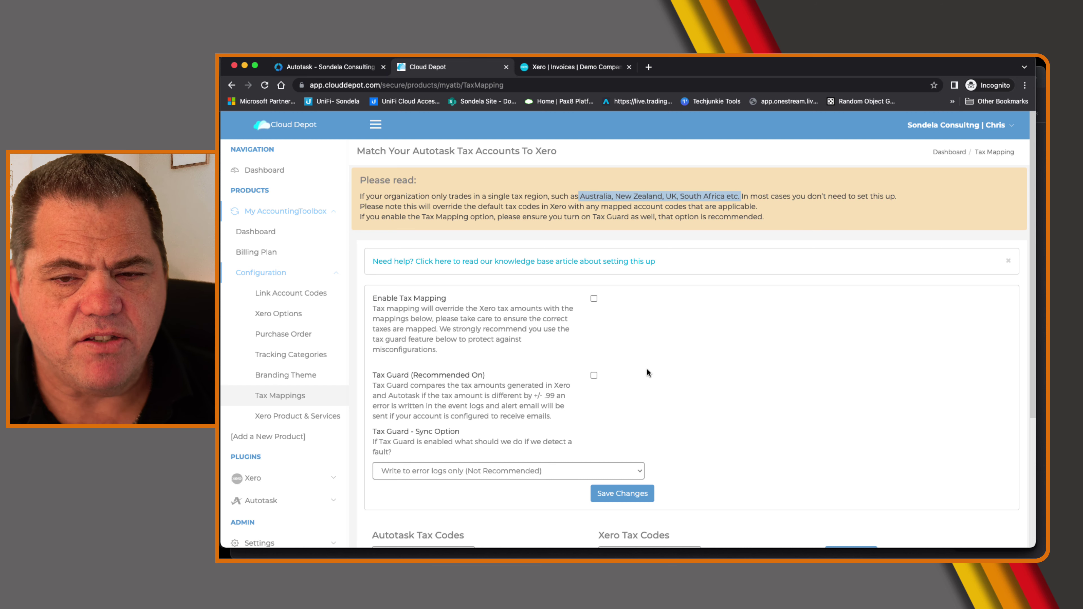
scroll(647, 373, "down", 4)
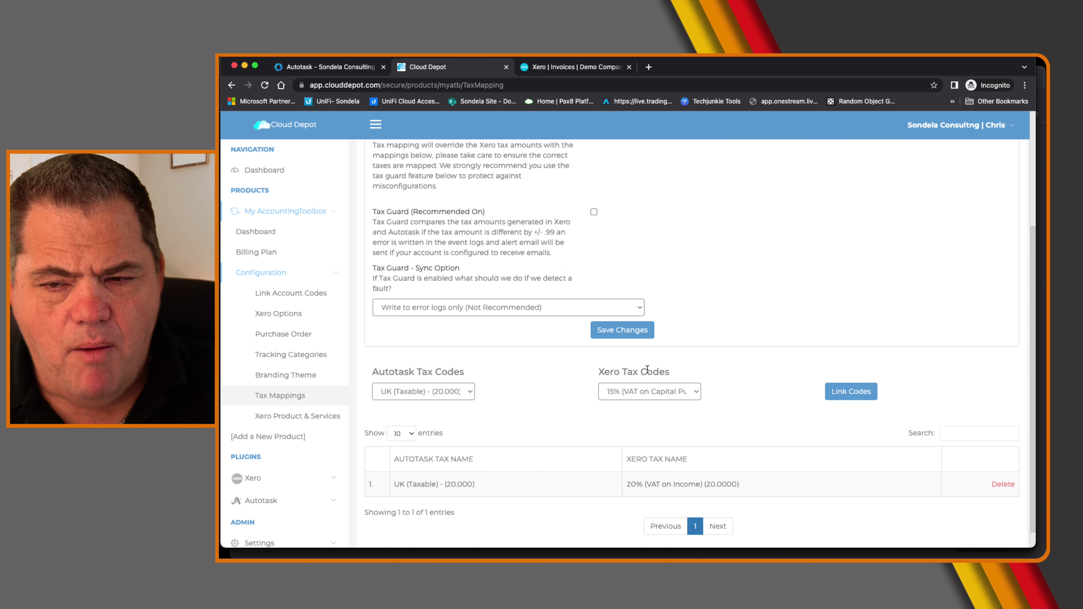
scroll(626, 335, "up", 2)
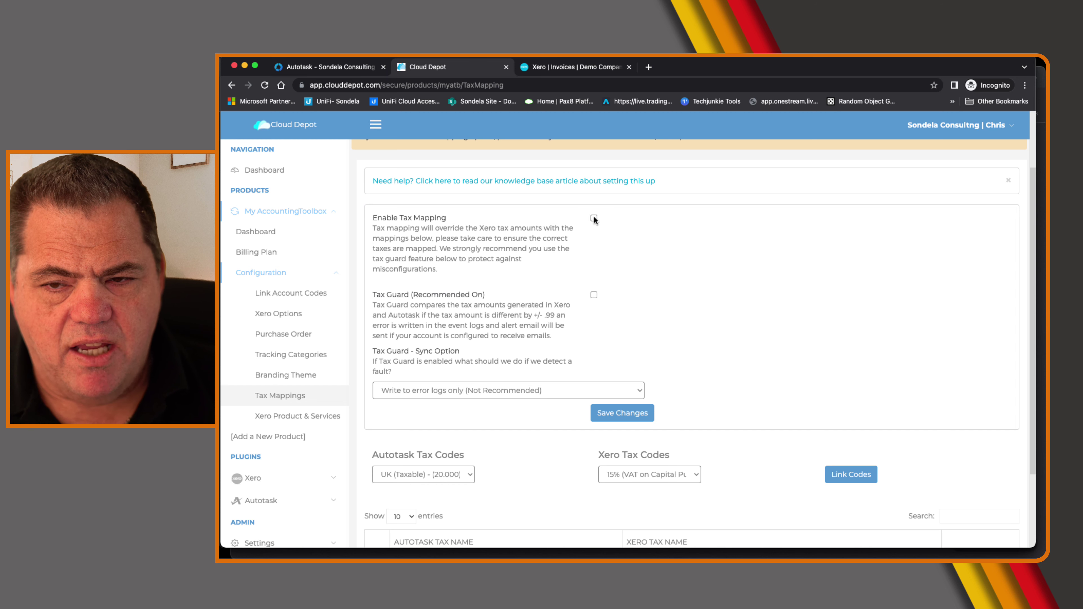
scroll(483, 467, "down", 3)
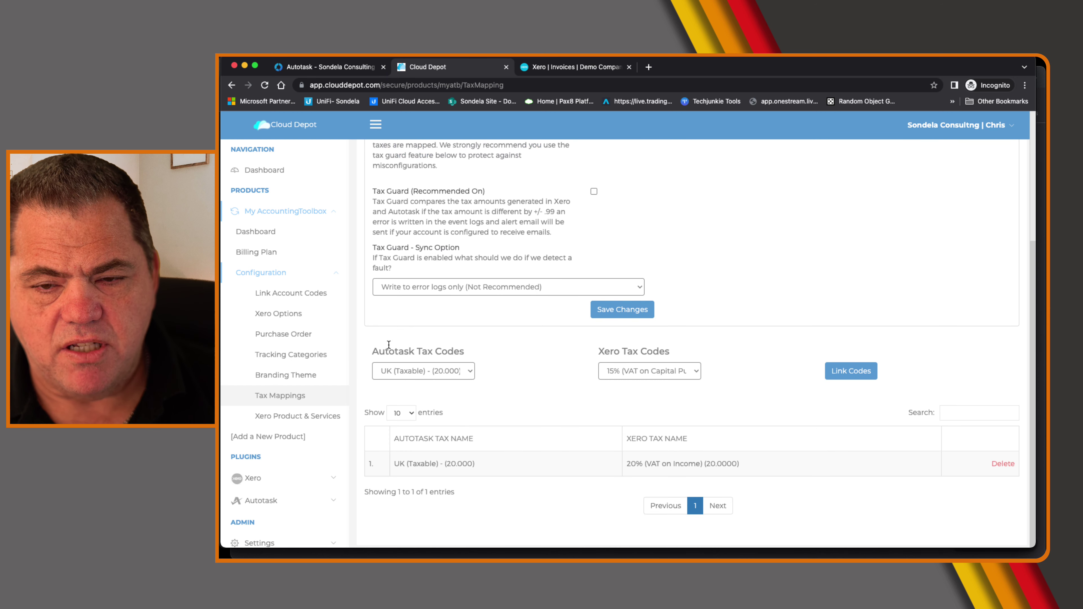
left_click_drag(369, 351, 426, 352)
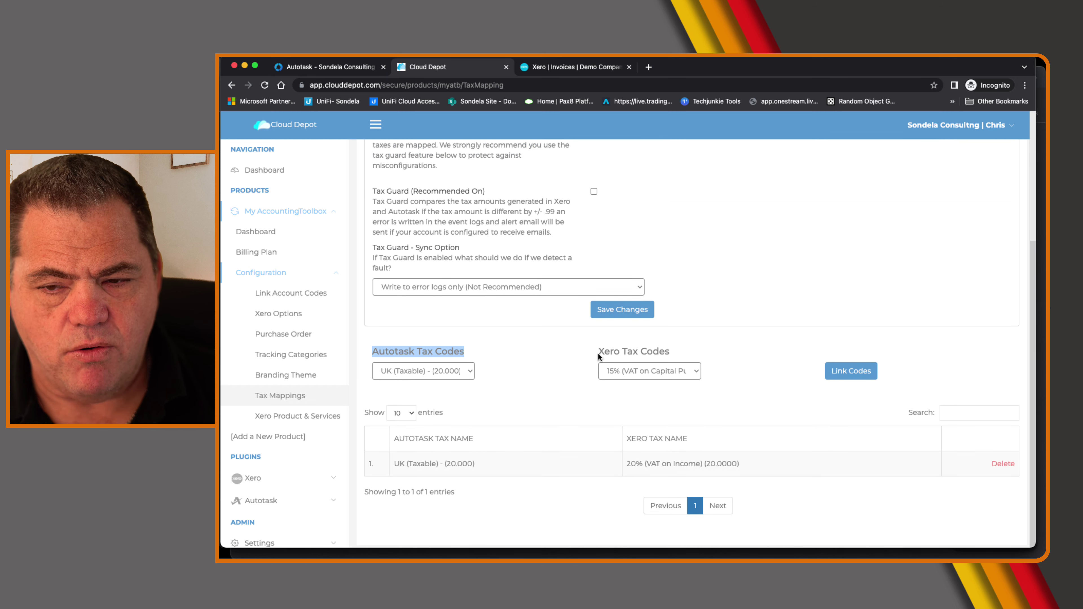
left_click_drag(599, 352, 669, 359)
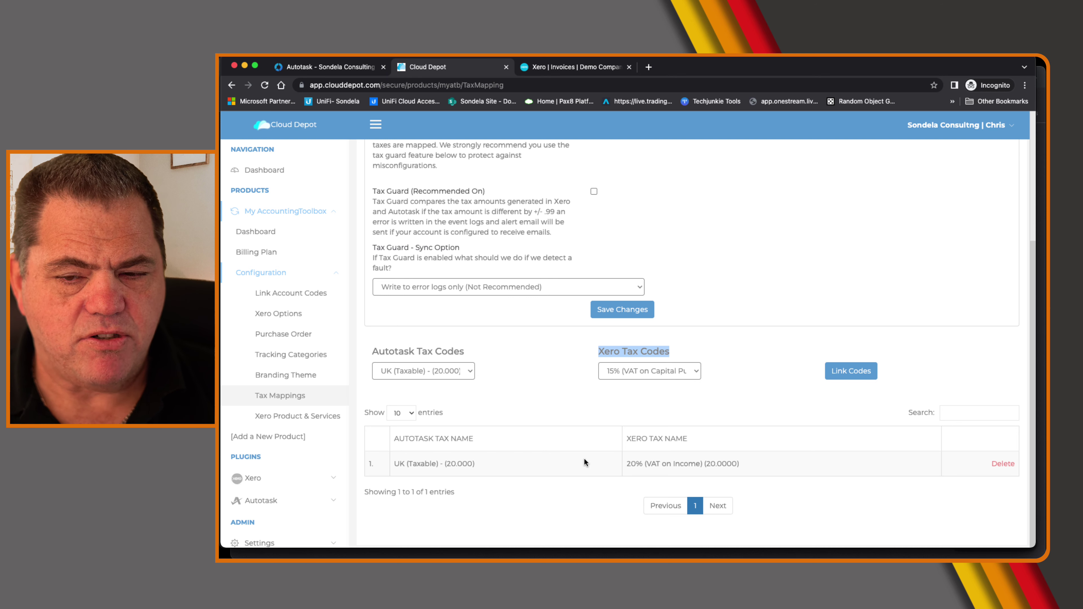
left_click_drag(625, 465, 783, 465)
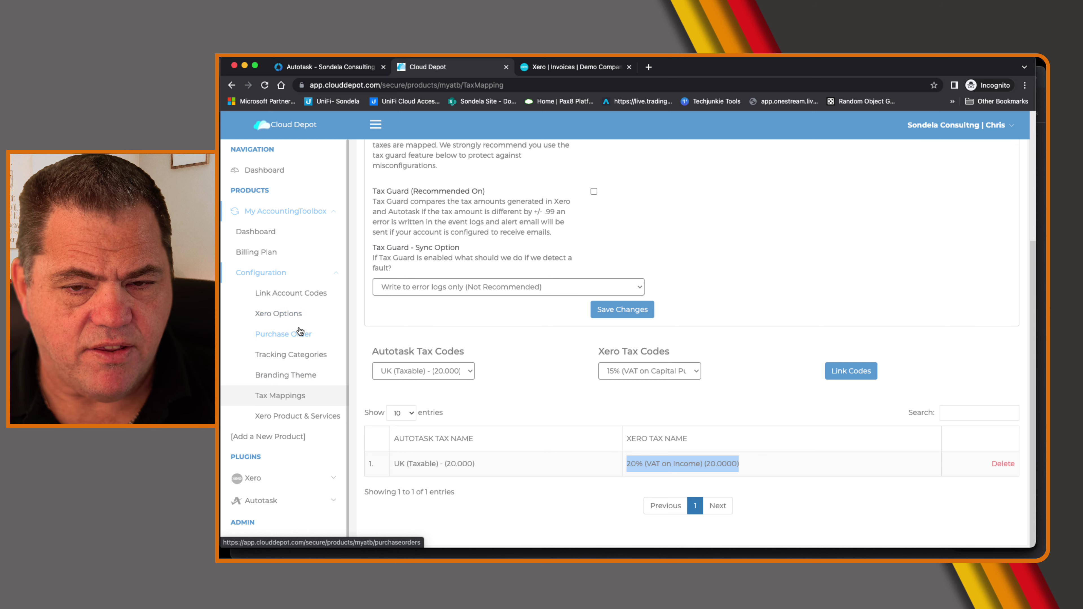
Open Cloud Depot's Link Account Codes page, and in Autotask open Billing Codes from the Finance, Accounting & Invoicing admin settings
left_click(290, 298)
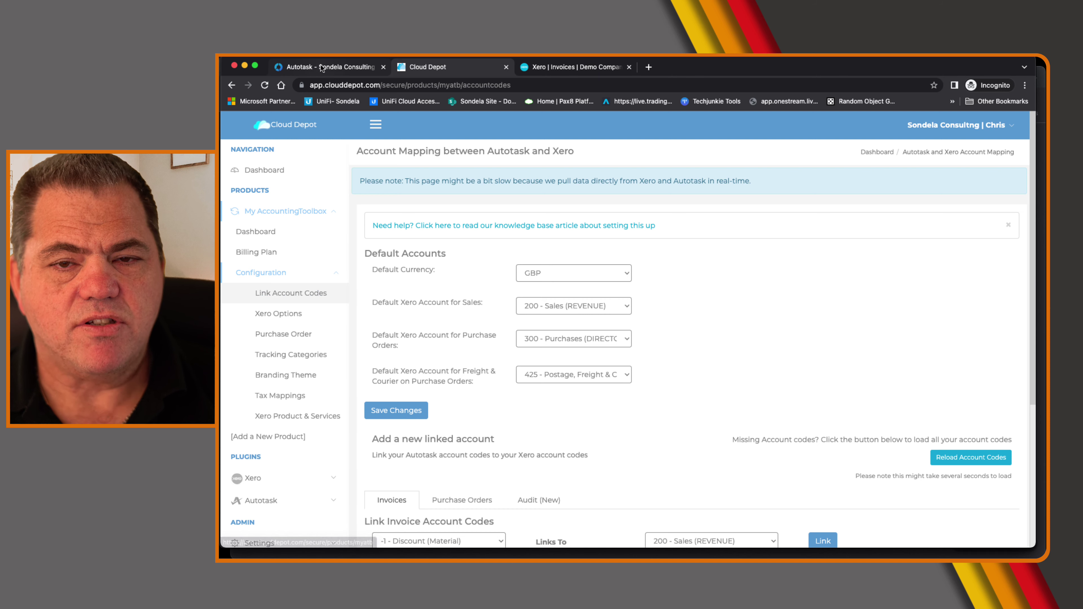
left_click(320, 66)
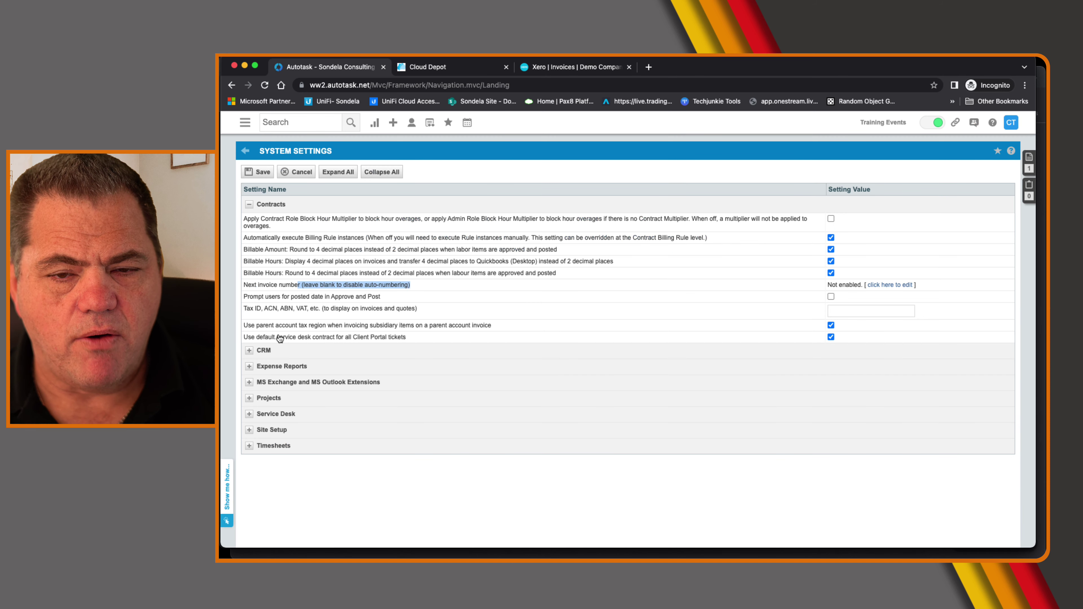
left_click(243, 124)
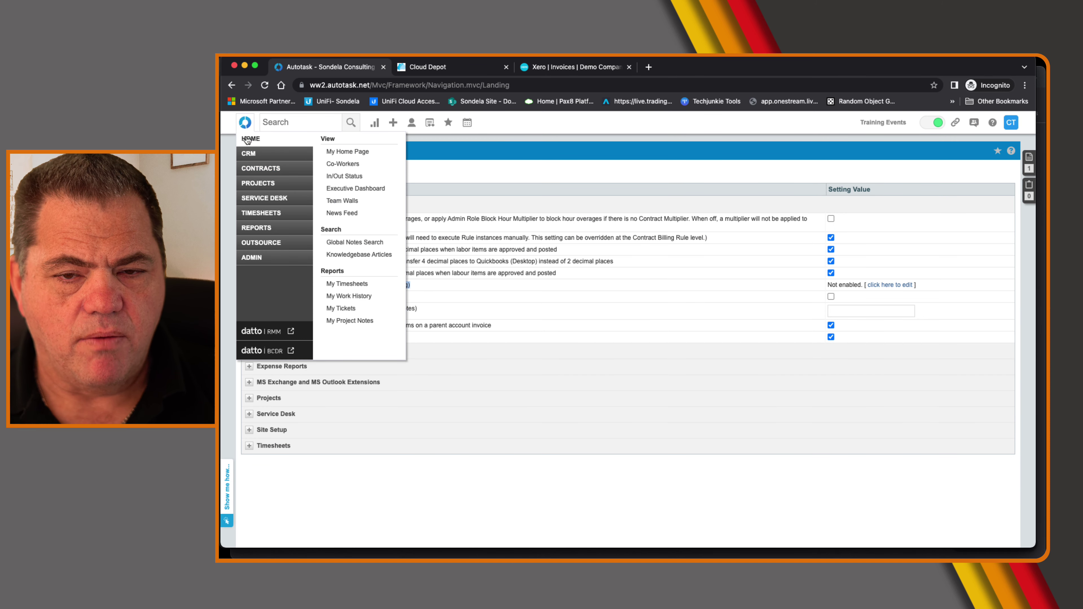
mouse_move(260, 260)
left_click(373, 169)
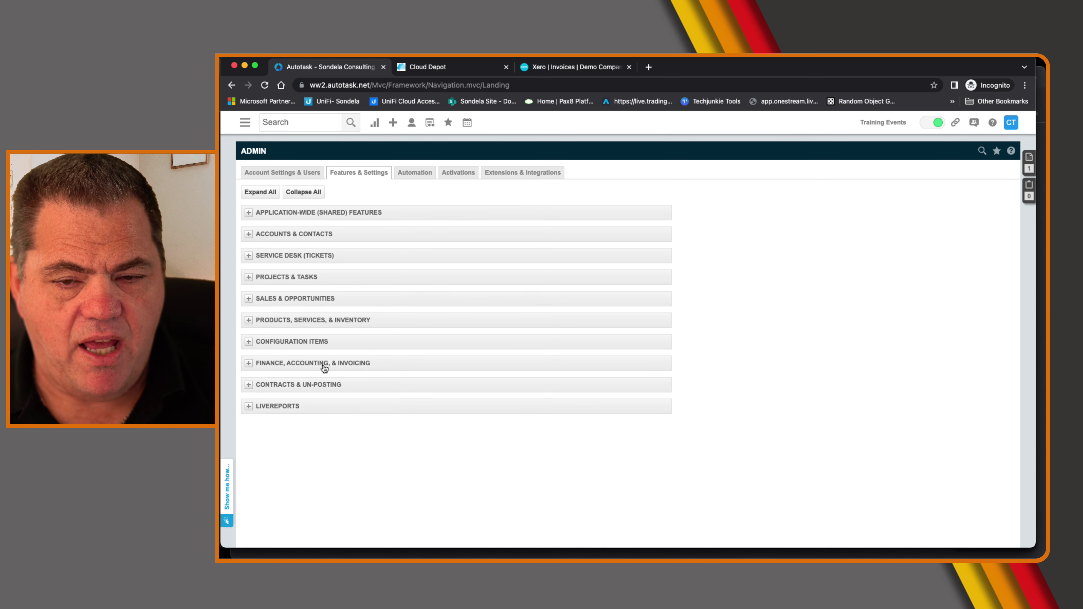
left_click(306, 368)
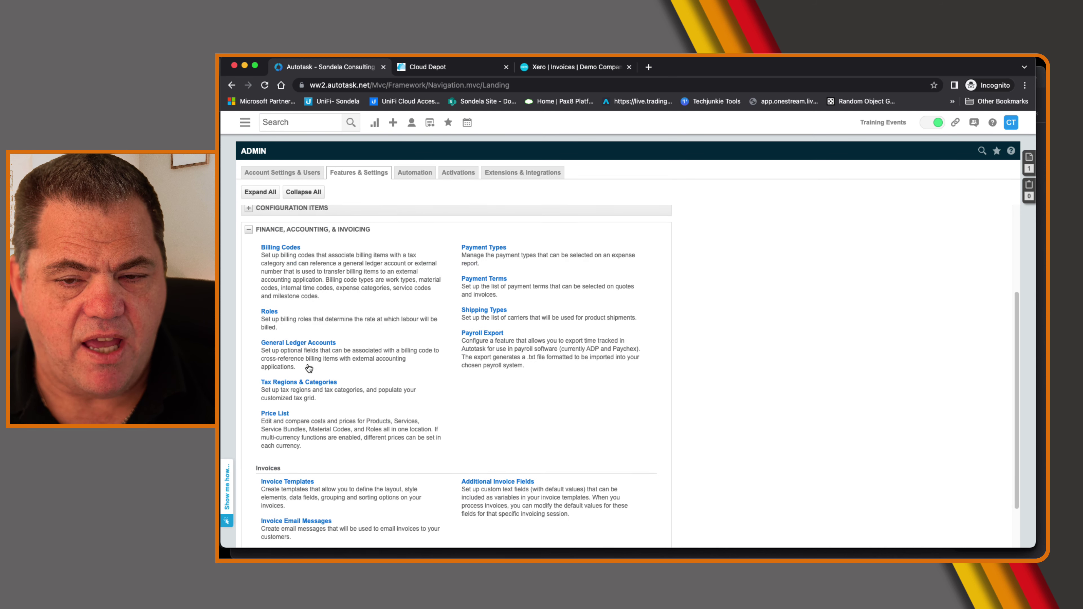
left_click(282, 242)
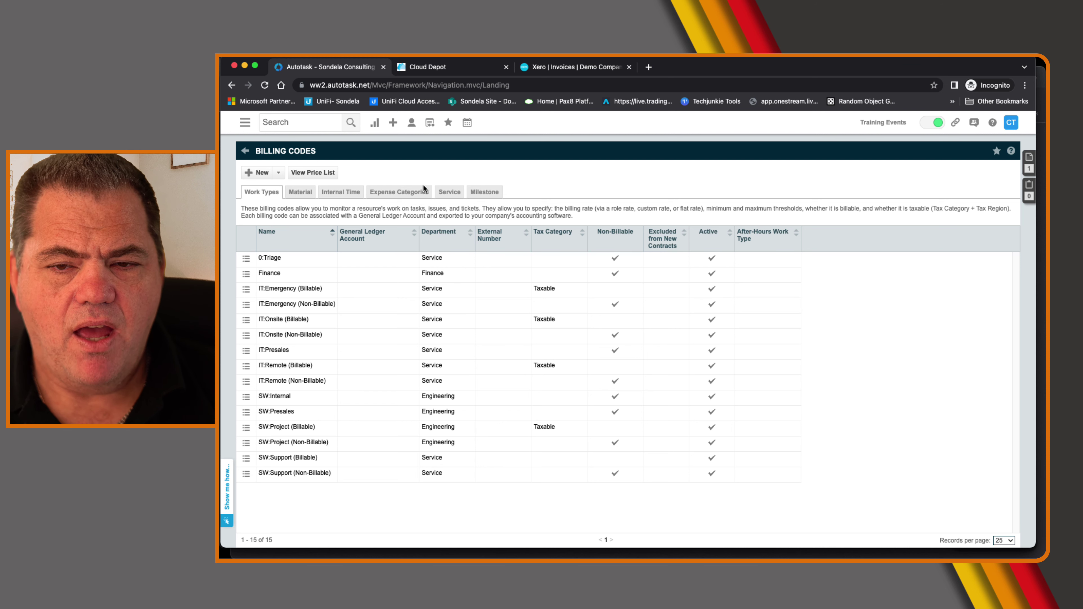
Look through the Service and Material billing codes in Autotask
left_click(446, 194)
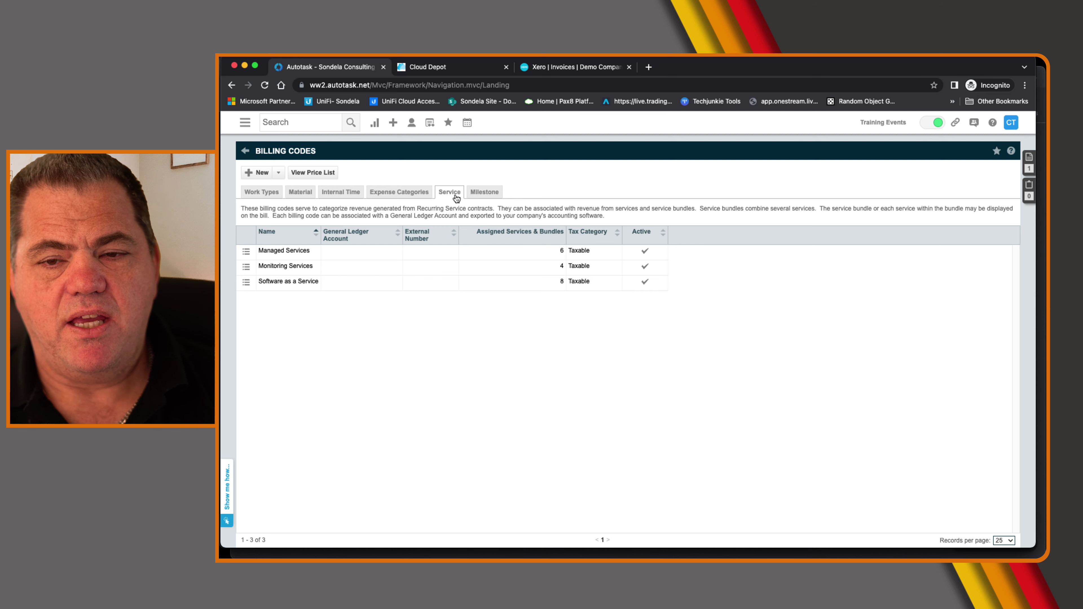
left_click(305, 197)
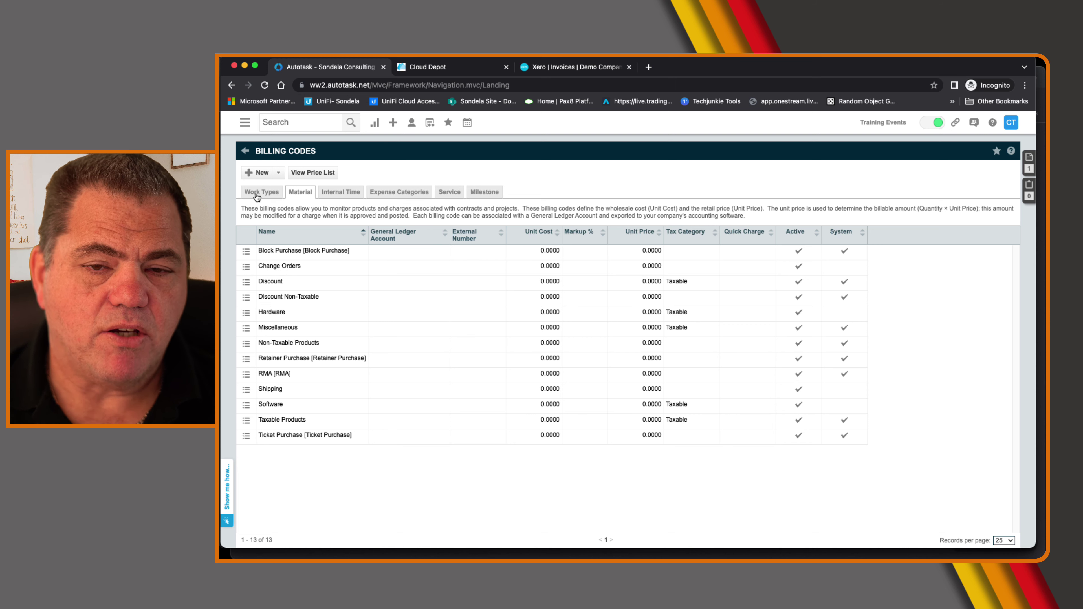
left_click(453, 192)
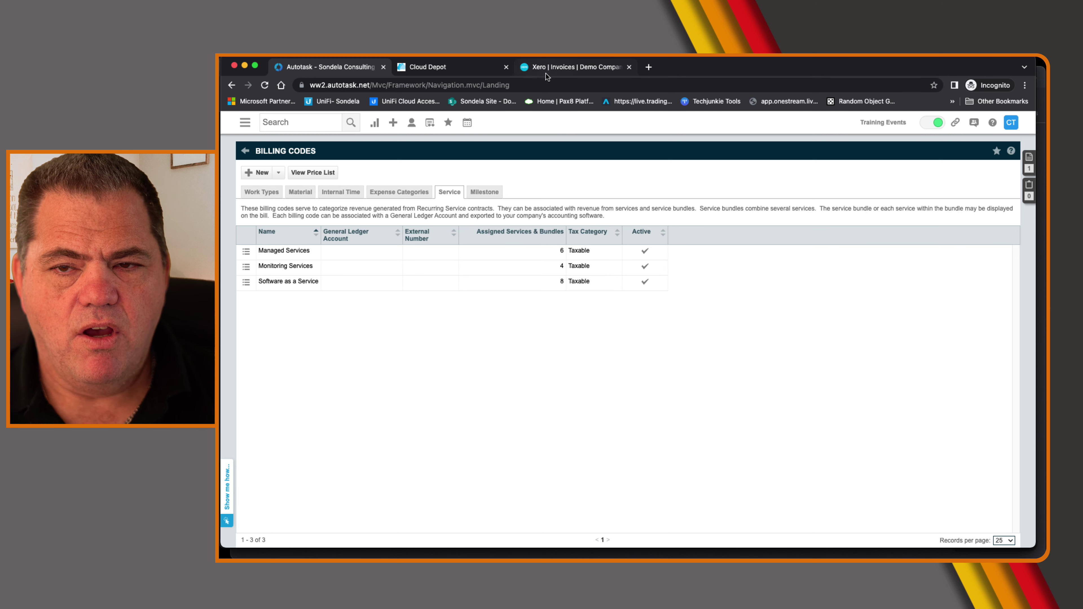
Switch to Cloud Depot and select Monitoring Services (Services) as the Autotask code to link under Link Invoice Account Codes
left_click(465, 73)
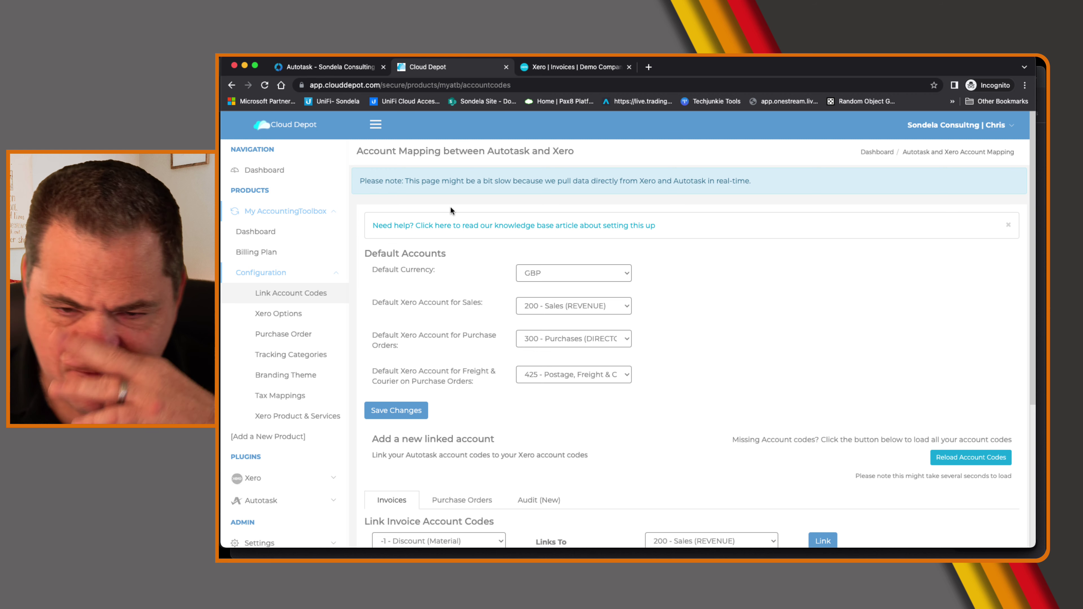
scroll(469, 478, "down", 2)
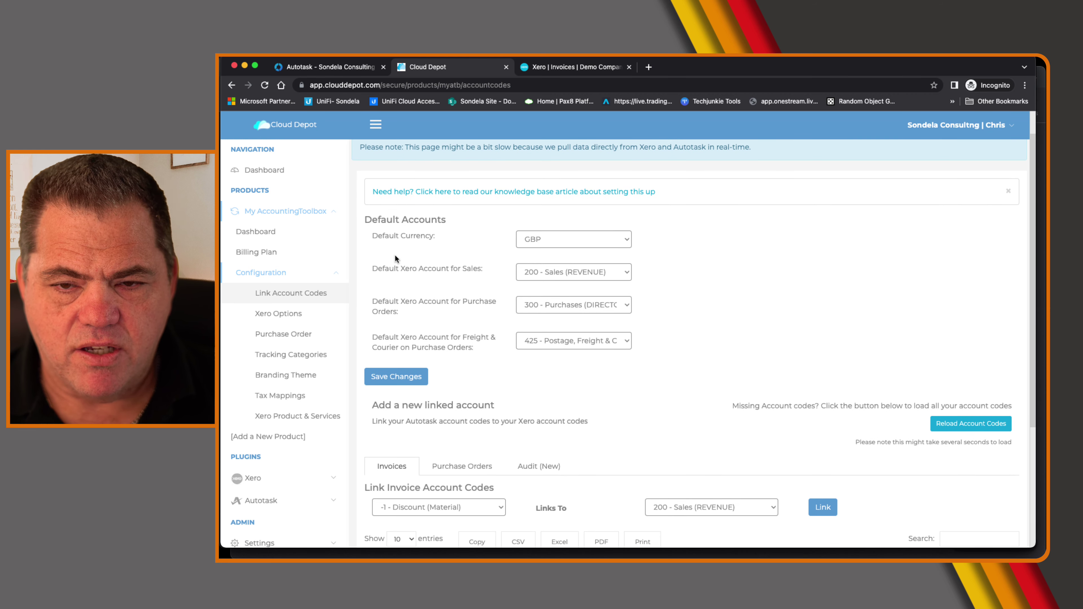
scroll(426, 315, "down", 5)
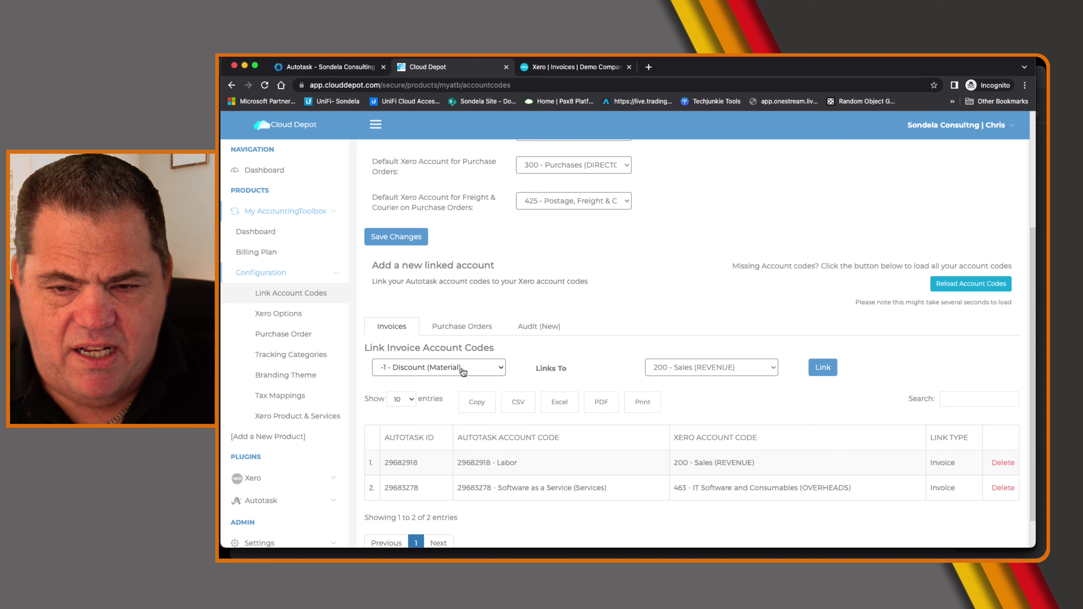
left_click(462, 369)
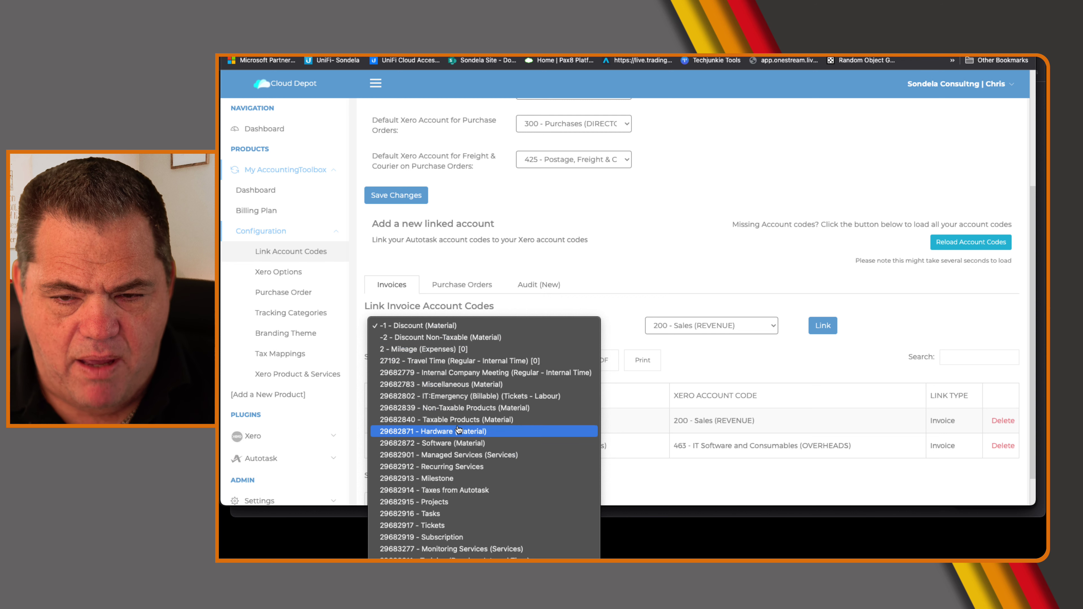
scroll(460, 495, "down", 2)
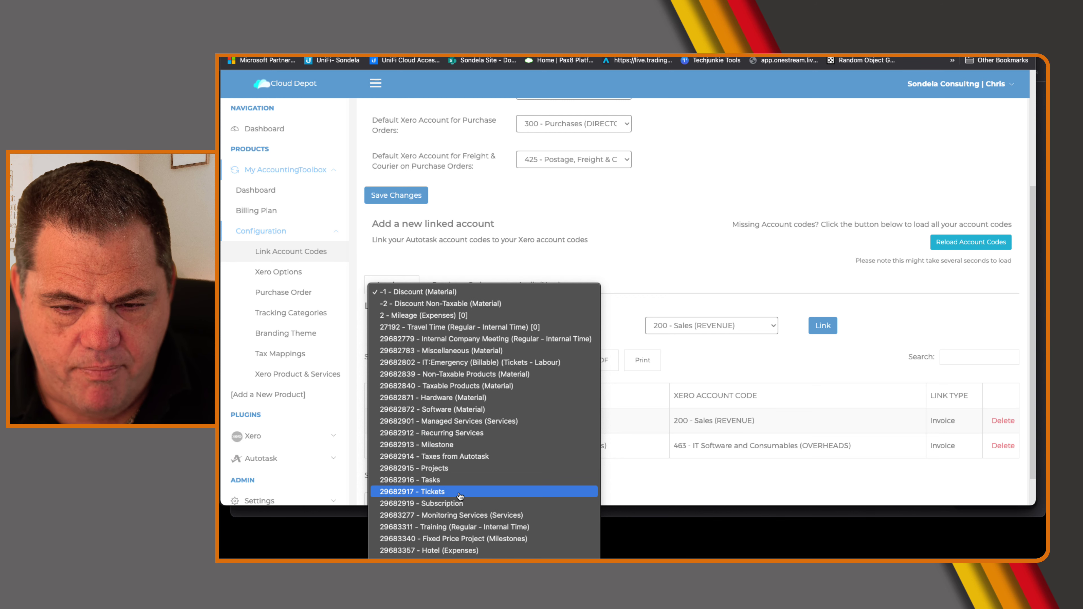
scroll(463, 531, "down", 5)
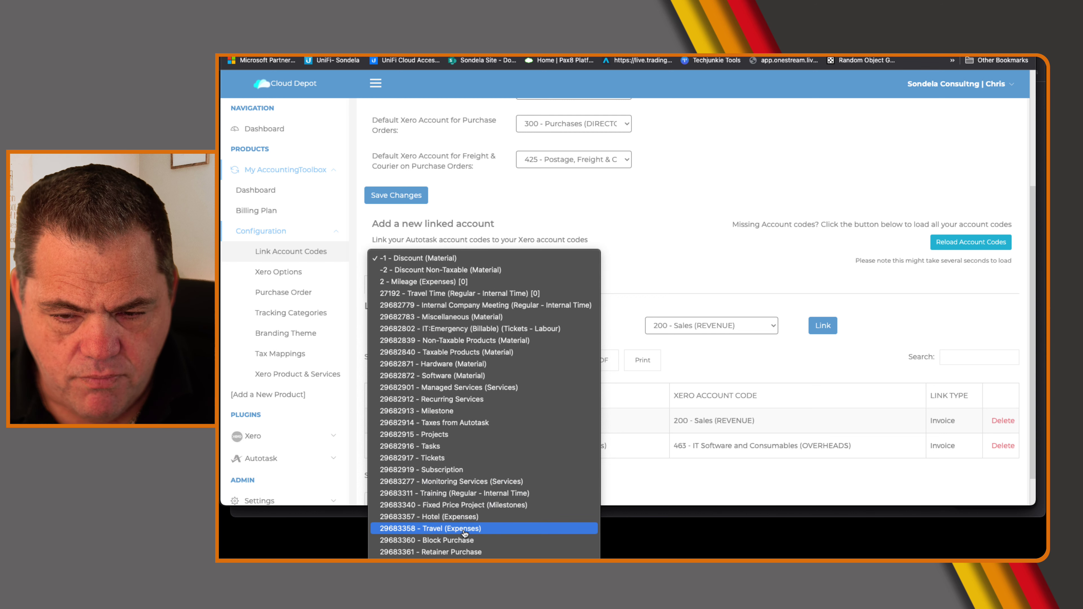
scroll(464, 531, "down", 4)
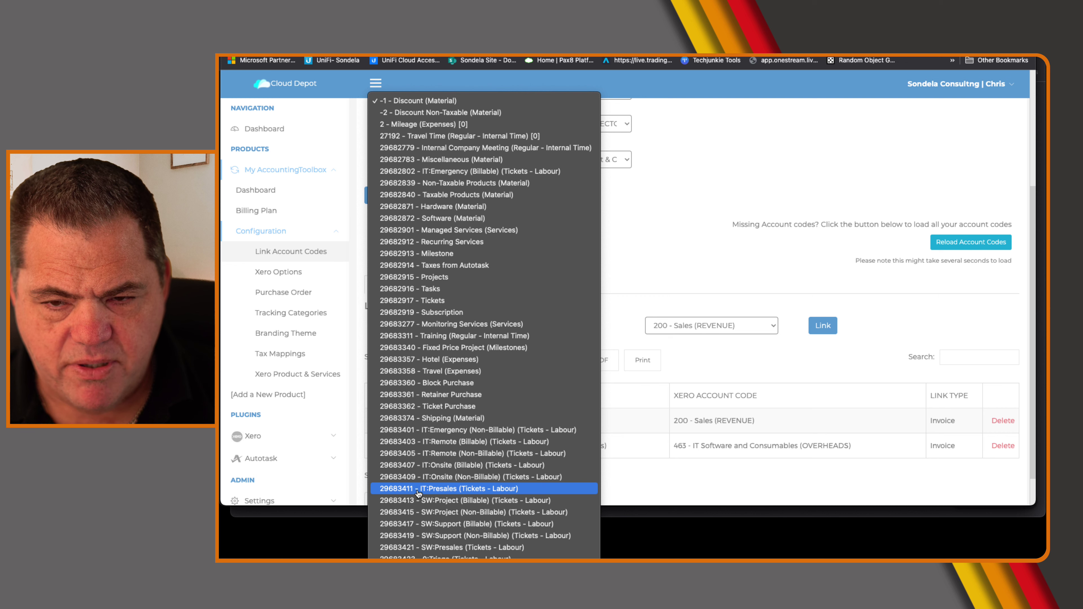
left_click(462, 328)
Look through the Xero accounts available for the Monitoring Services link and review the existing invoice account code links
left_click(711, 326)
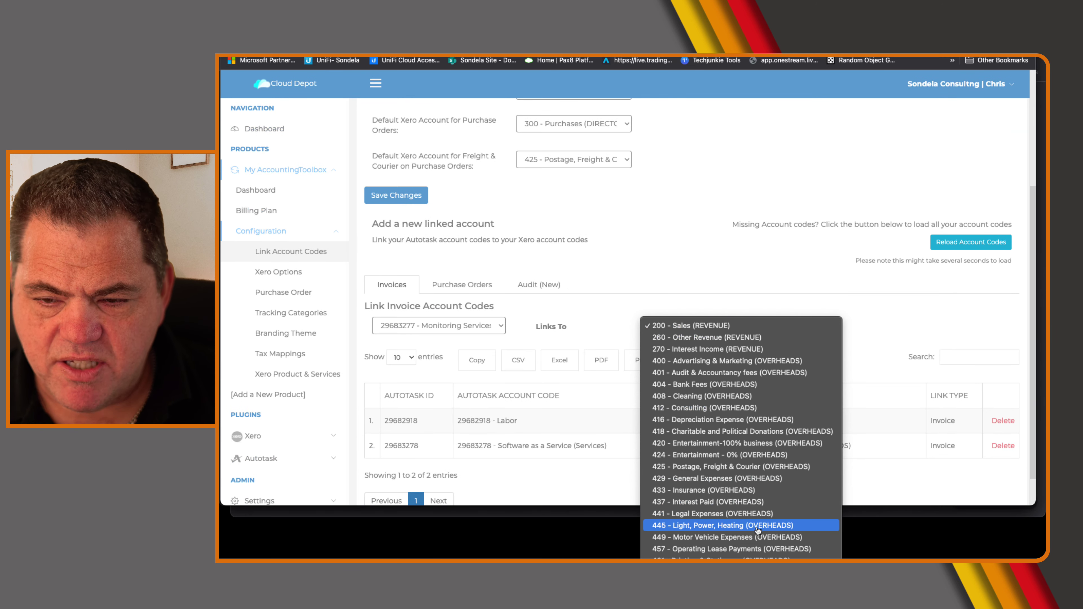
scroll(752, 536, "down", 3)
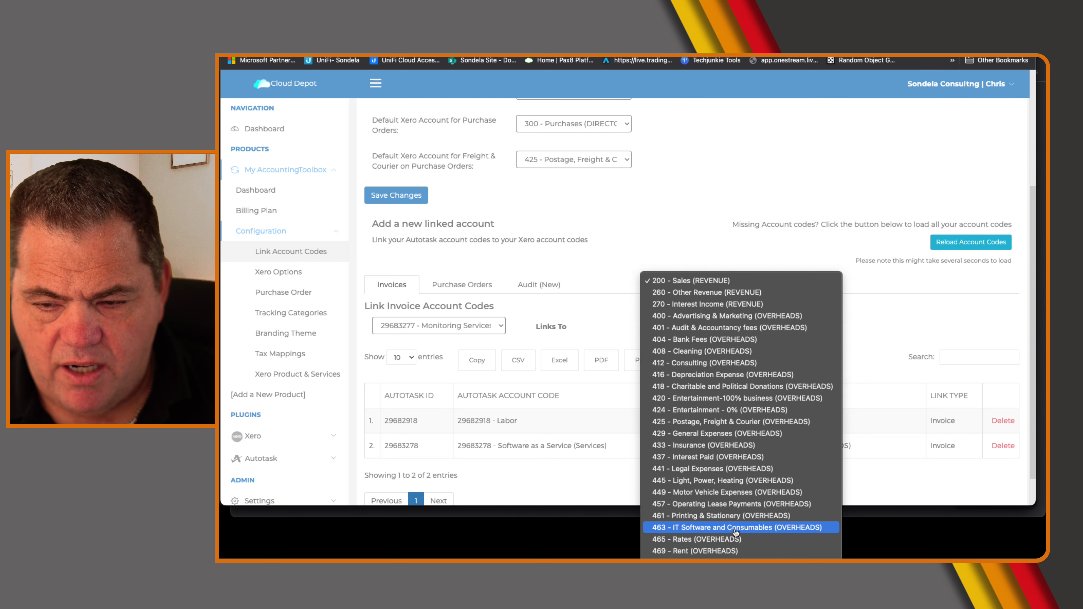
scroll(735, 532, "down", 2)
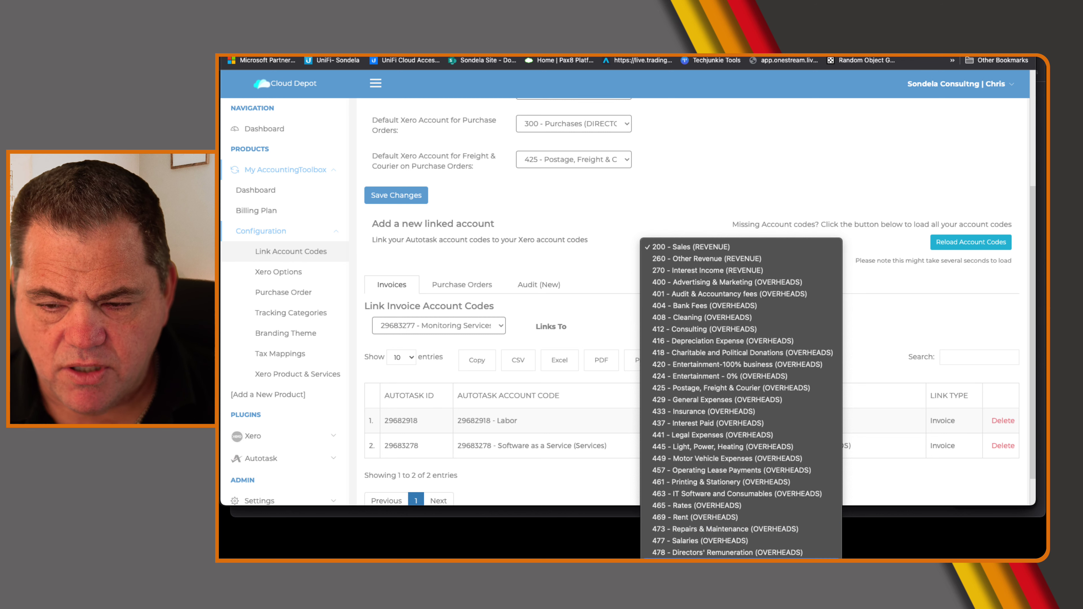
scroll(712, 557, "down", 4)
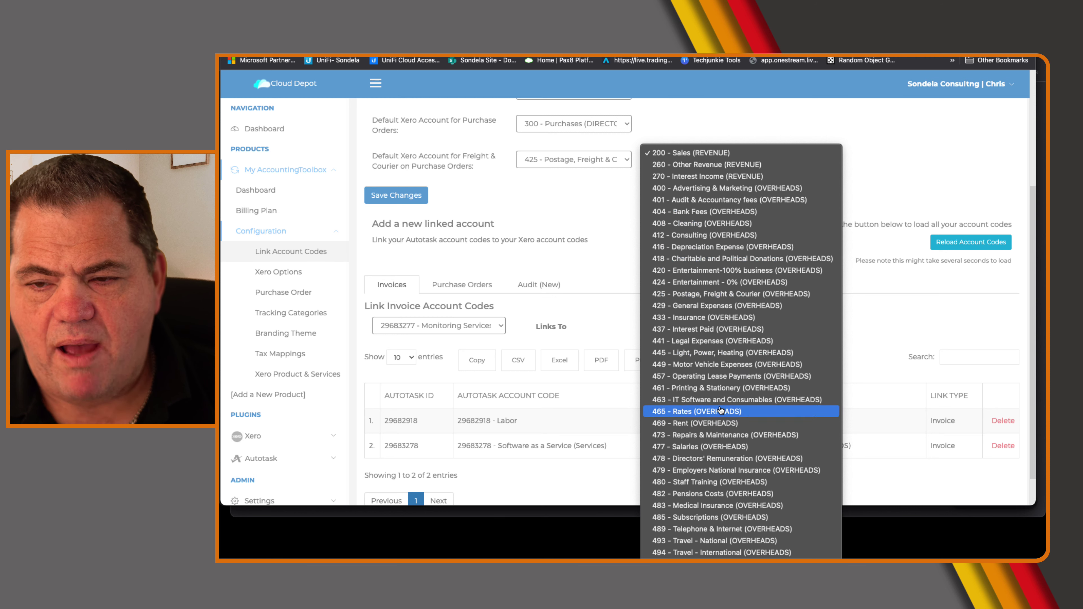
left_click(897, 348)
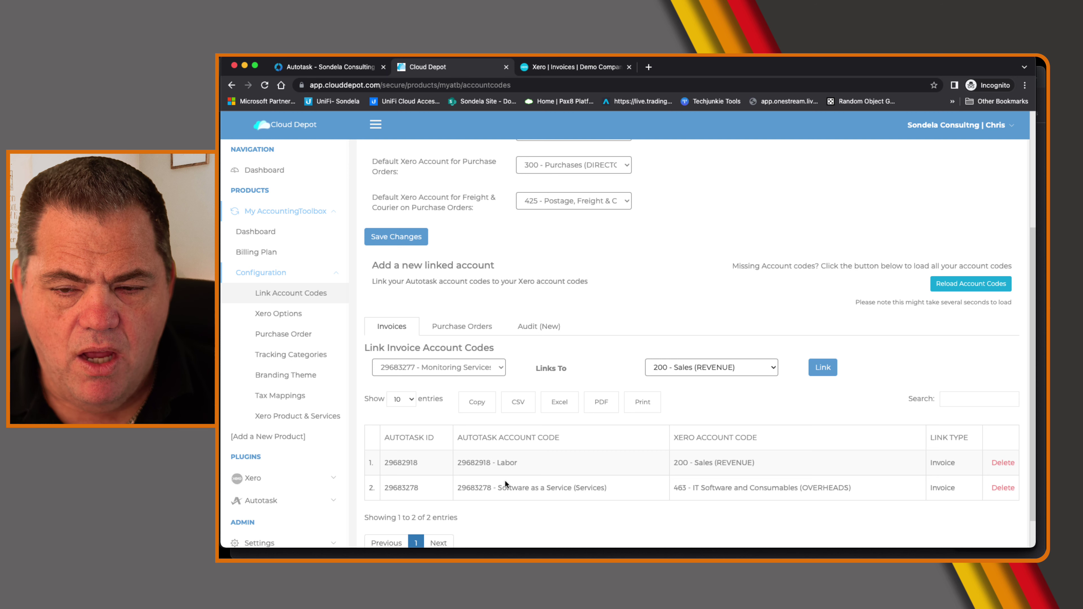
scroll(624, 452, "up", 2)
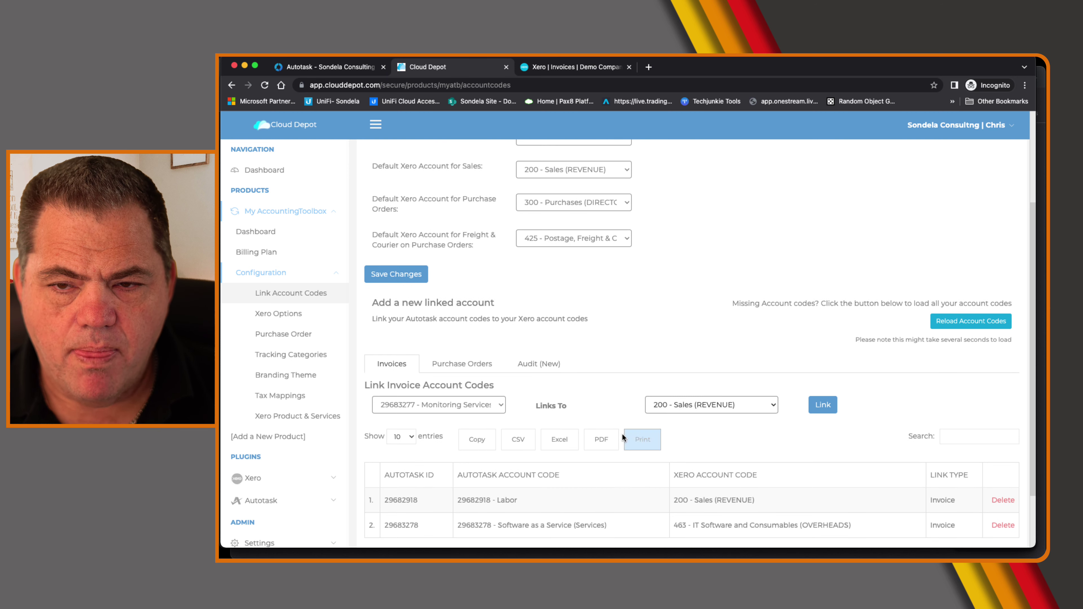
left_click_drag(469, 503, 588, 472)
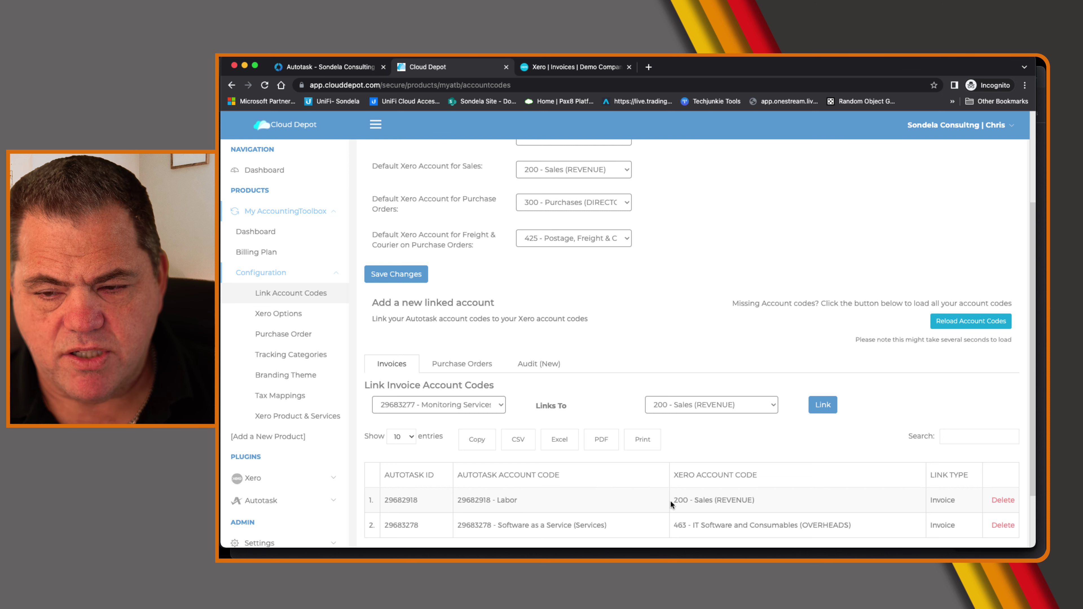
Review the existing invoice account code links, the default Xero account for sales and the purchase order account code links
left_click(753, 502)
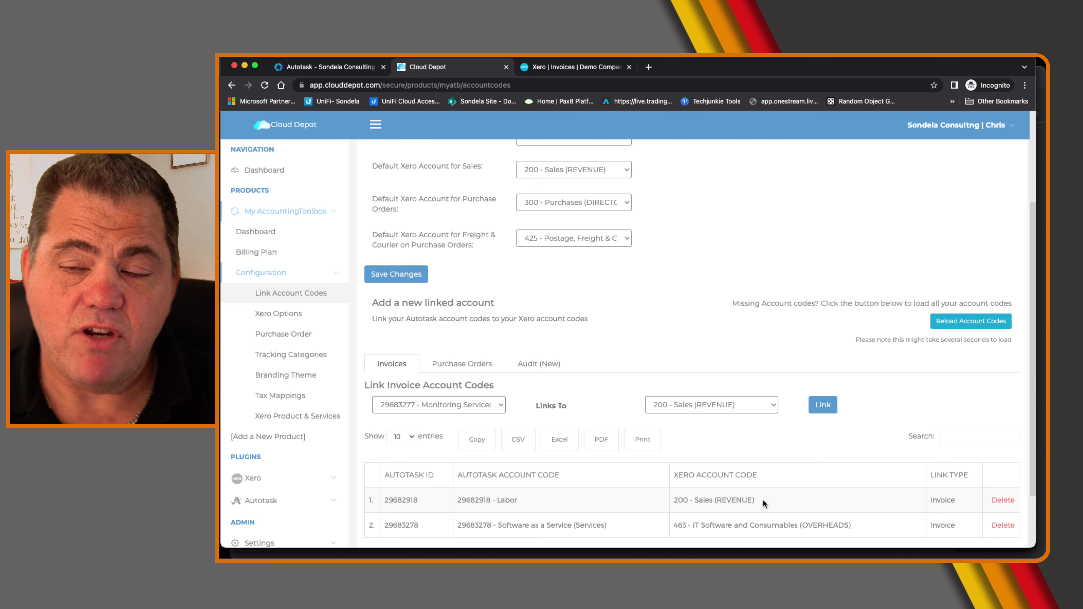
left_click_drag(504, 526, 875, 533)
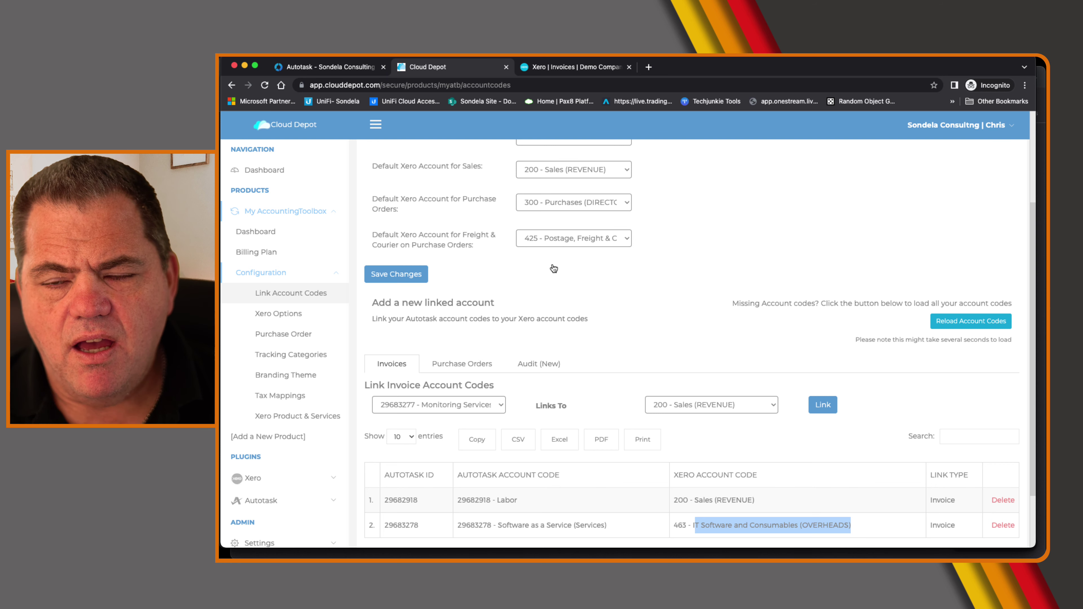
scroll(563, 299, "up", 1)
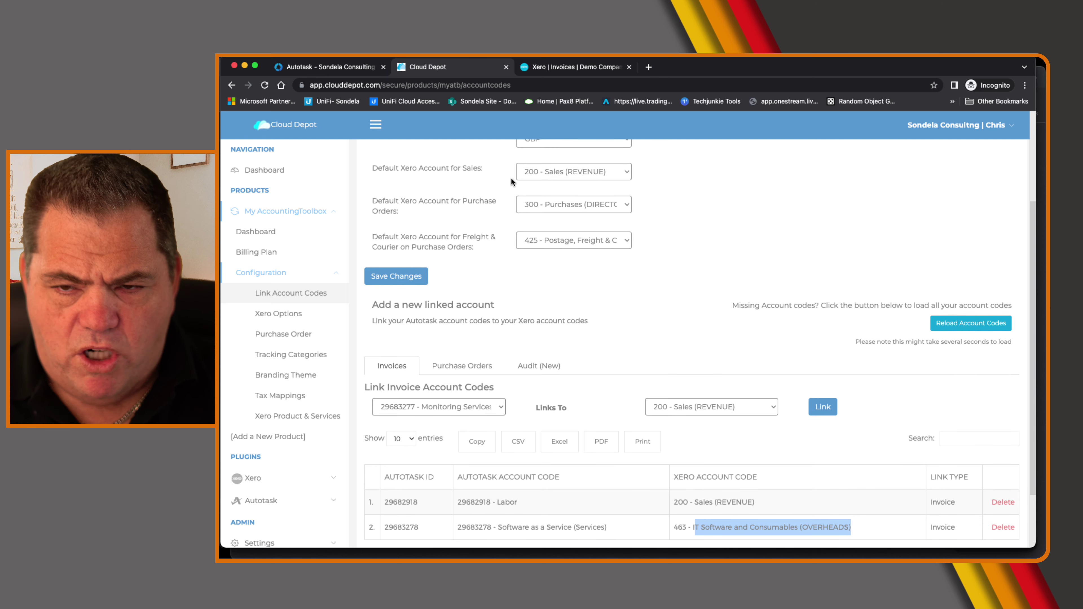
left_click_drag(370, 173, 495, 171)
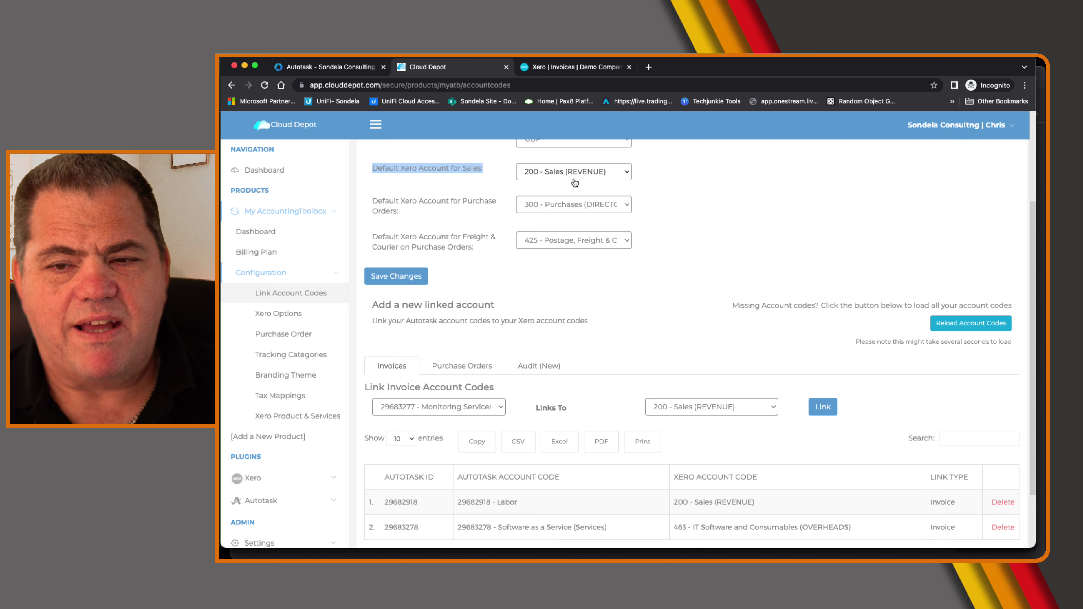
mouse_move(575, 182)
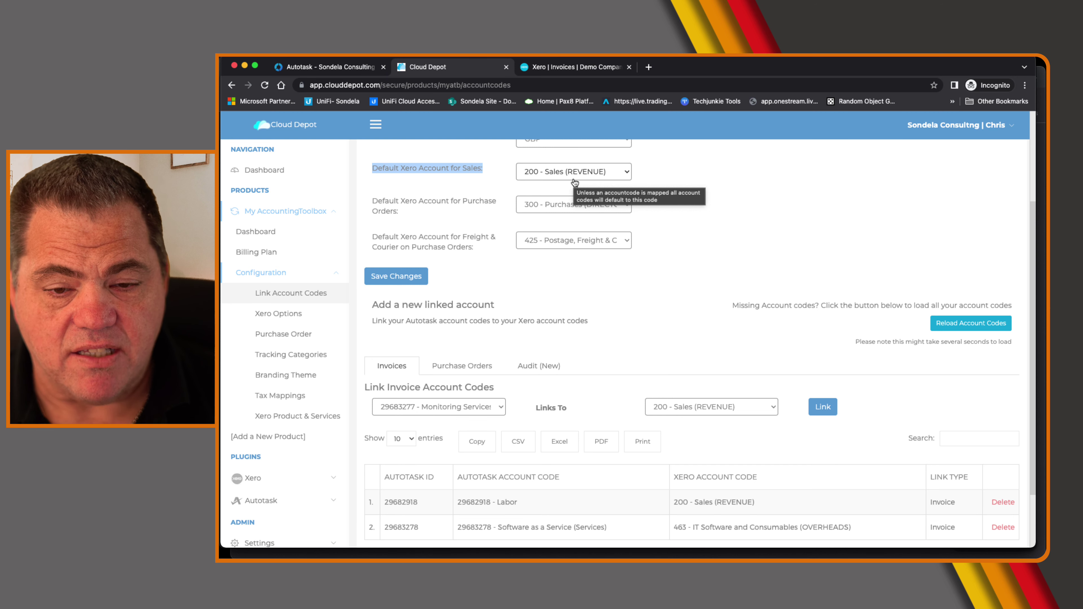
left_click(459, 366)
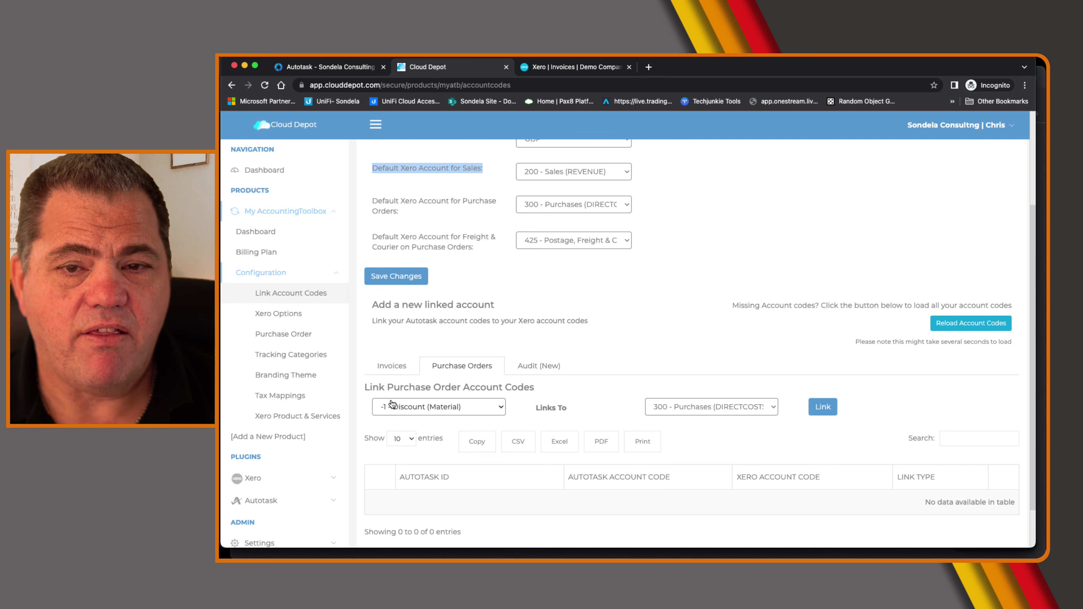
left_click(392, 365)
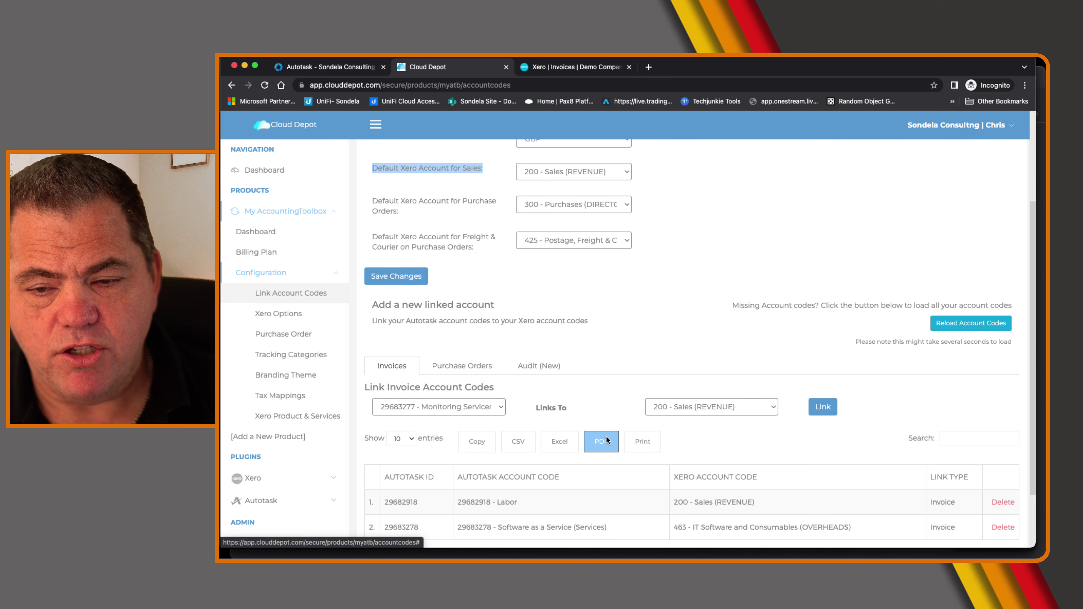
scroll(608, 444, "down", 3)
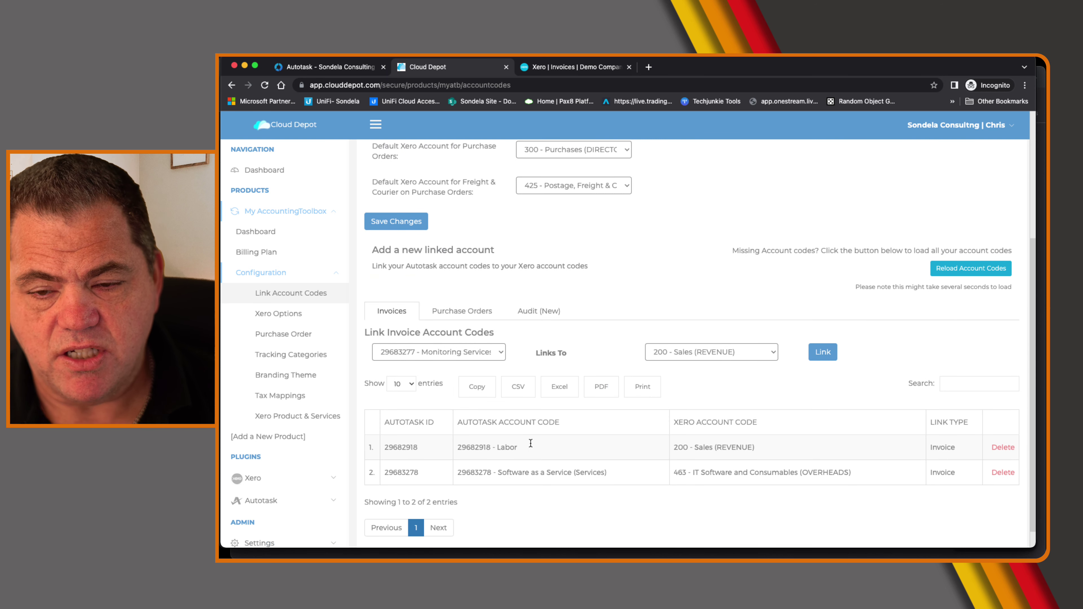
scroll(531, 444, "up", 6)
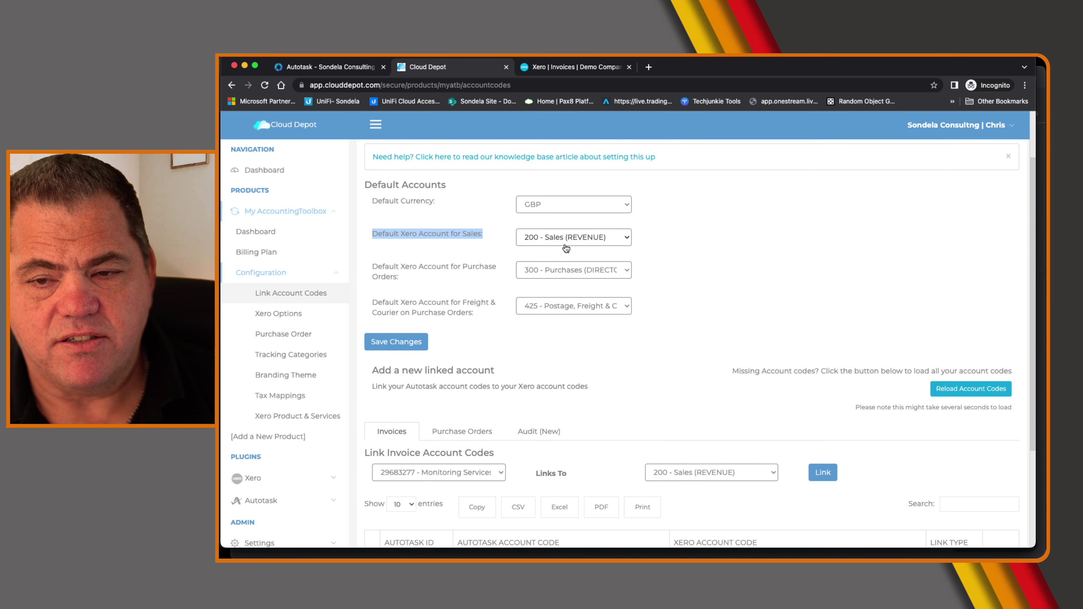
mouse_move(565, 248)
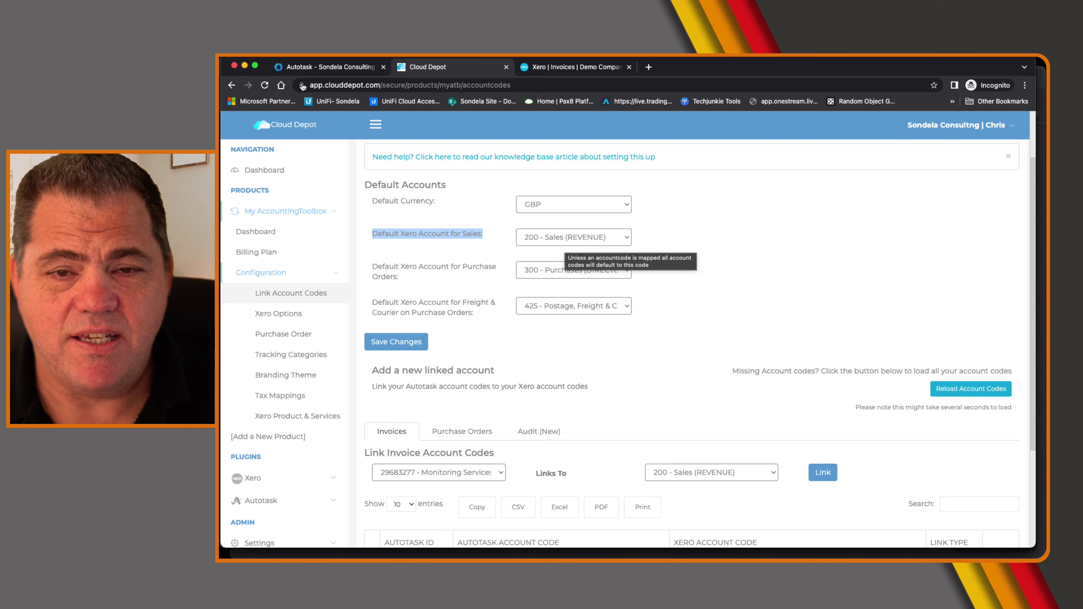
Switch to Autotask, open Approve & Post for contracts and search for the recurring contract items awaiting approval
left_click(324, 68)
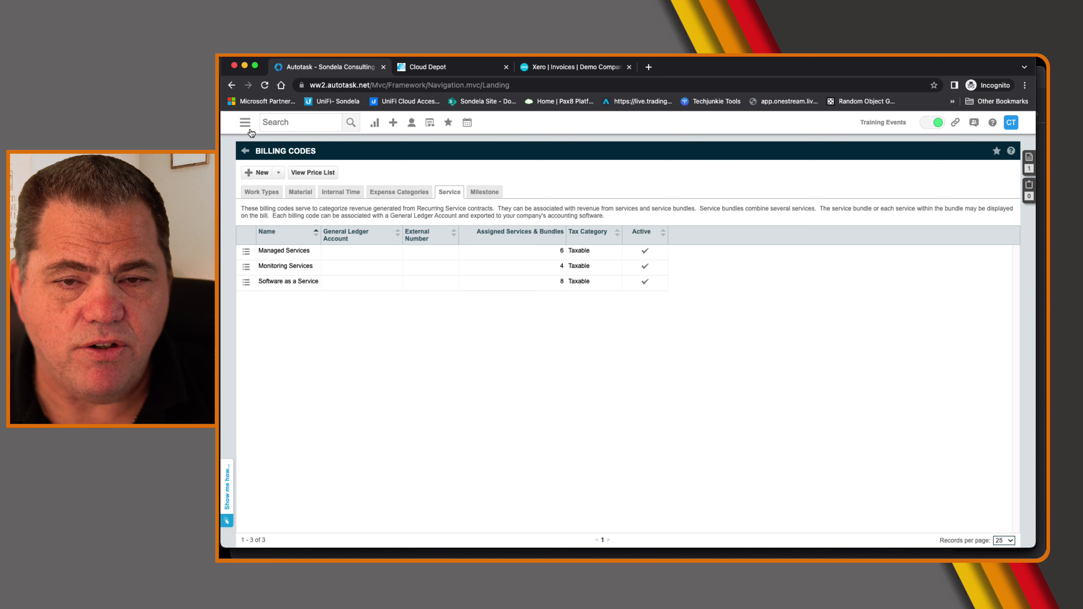
mouse_move(249, 130)
mouse_move(264, 170)
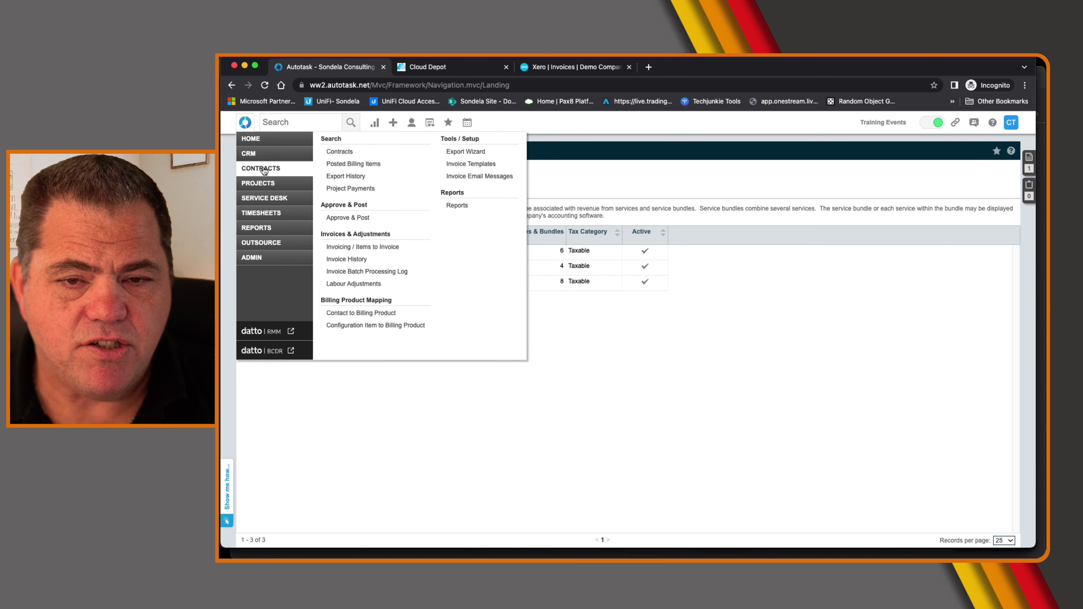
left_click(352, 218)
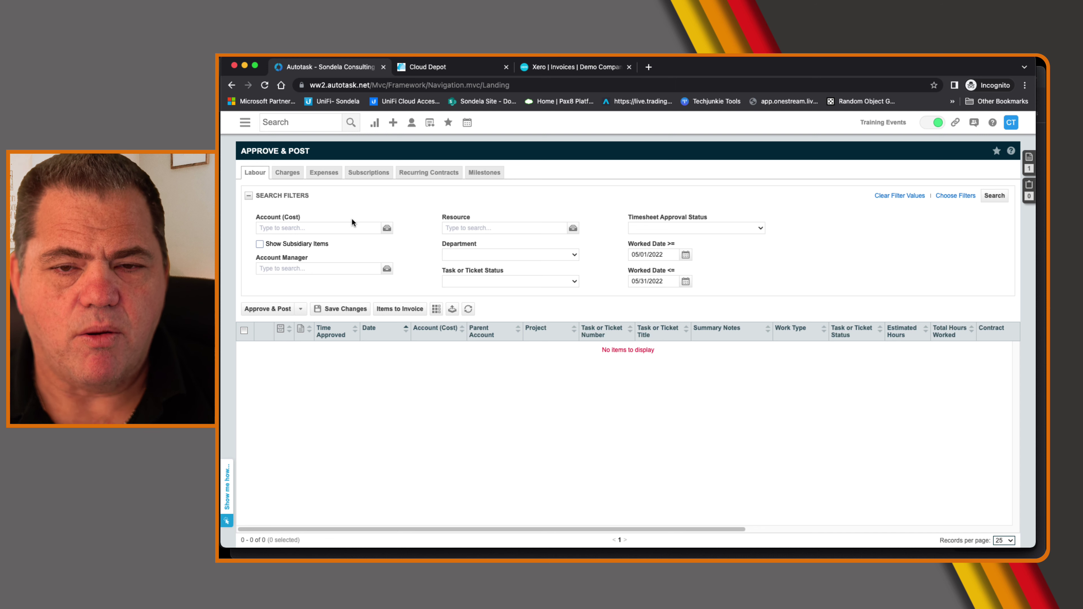
left_click(454, 177)
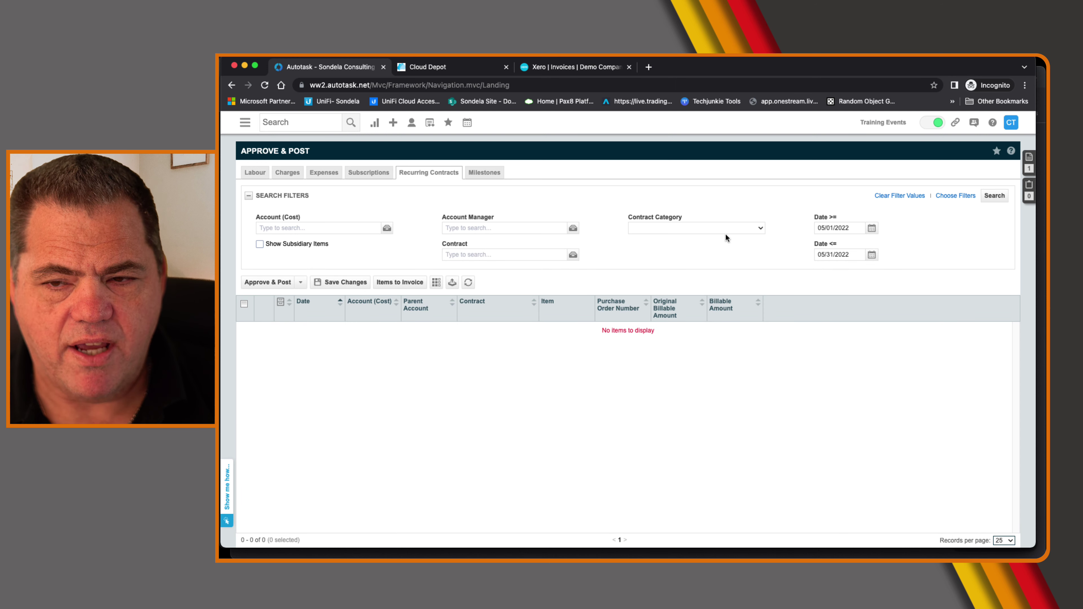
left_click(872, 229)
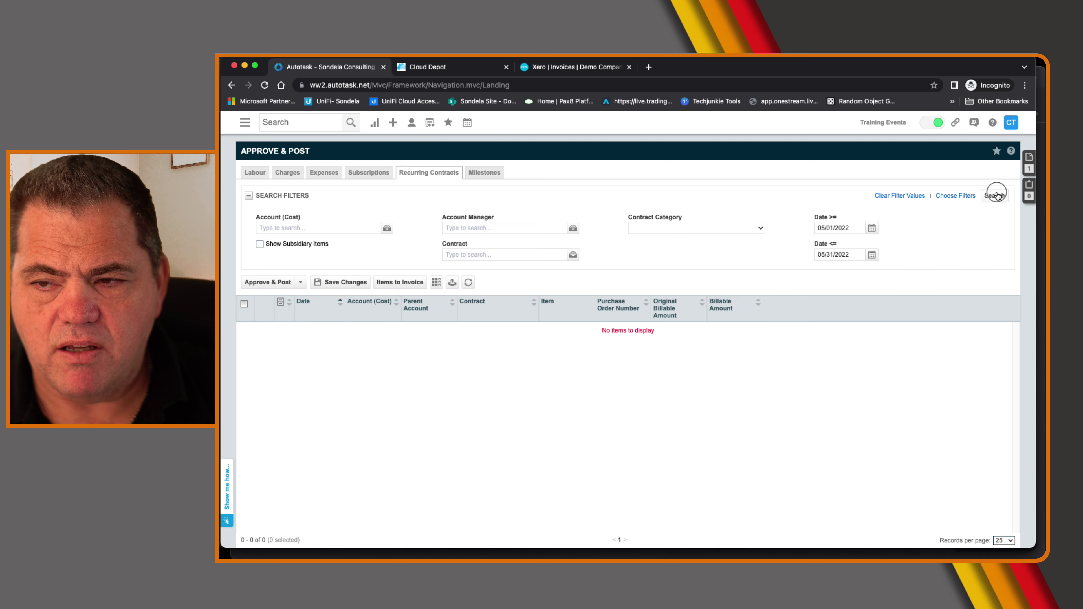
left_click(997, 195)
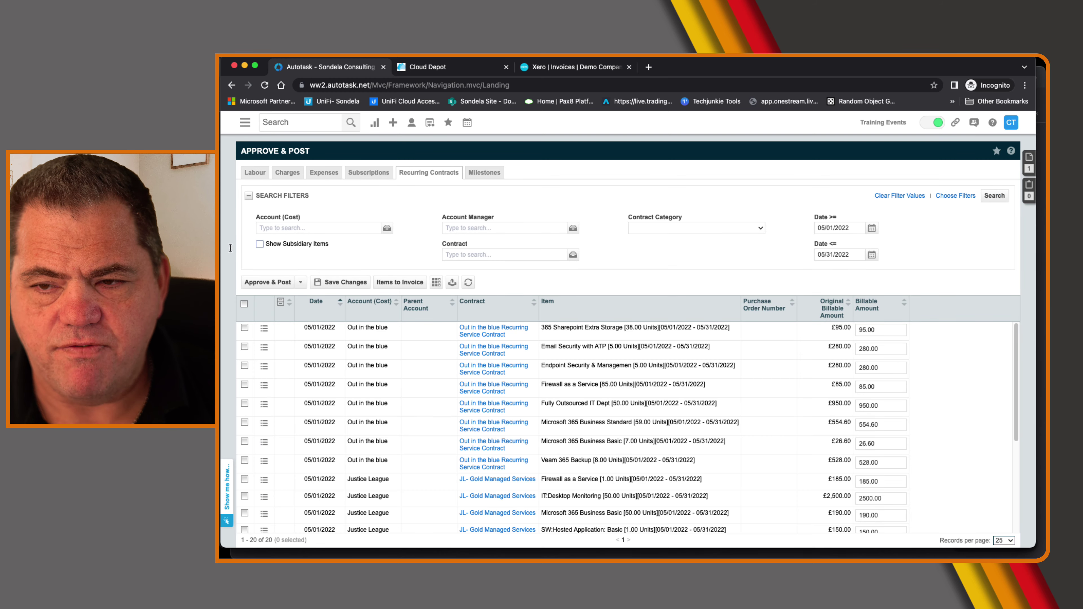
Filter the recurring contract items by the account Carron Properties
left_click(288, 229)
type("carro")
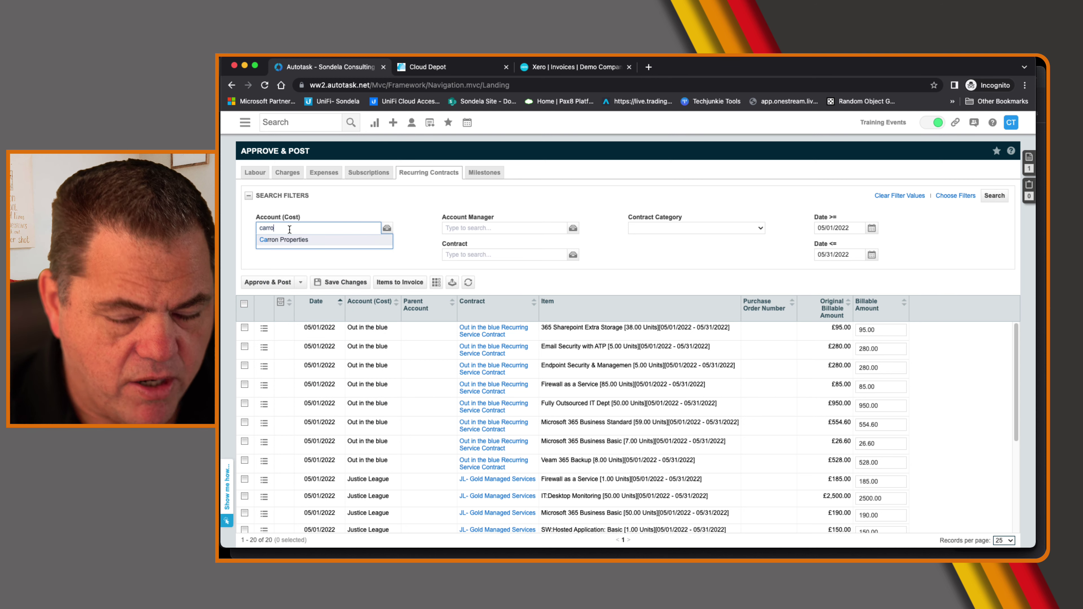
key("Return")
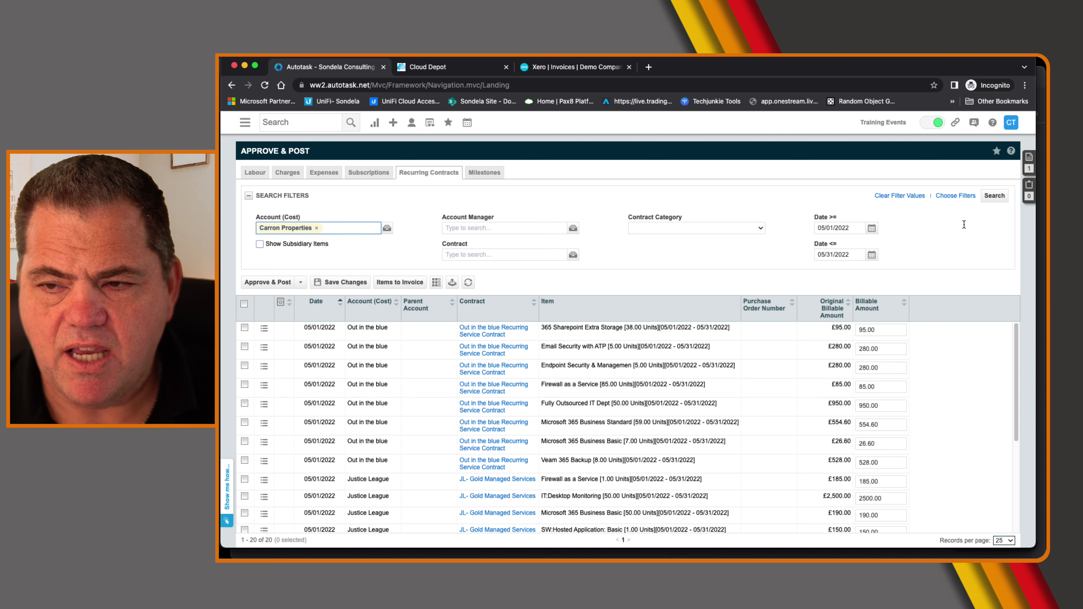
left_click(993, 199)
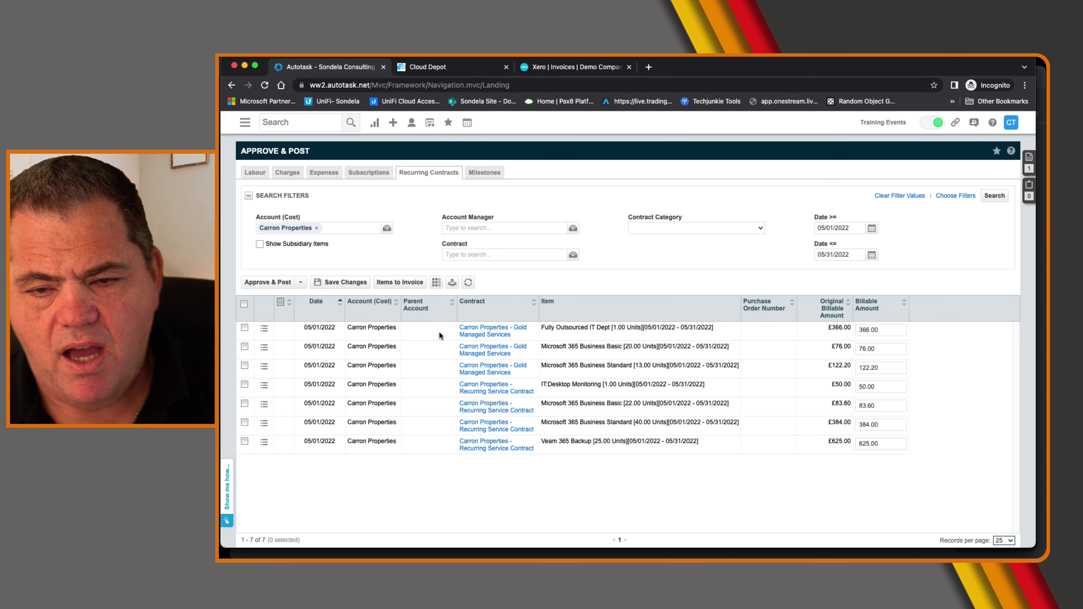
Check the Carron Properties contract items and billable amounts, and approve and post all of them
left_click_drag(544, 328, 671, 328)
left_click(548, 345)
left_click_drag(606, 366, 666, 366)
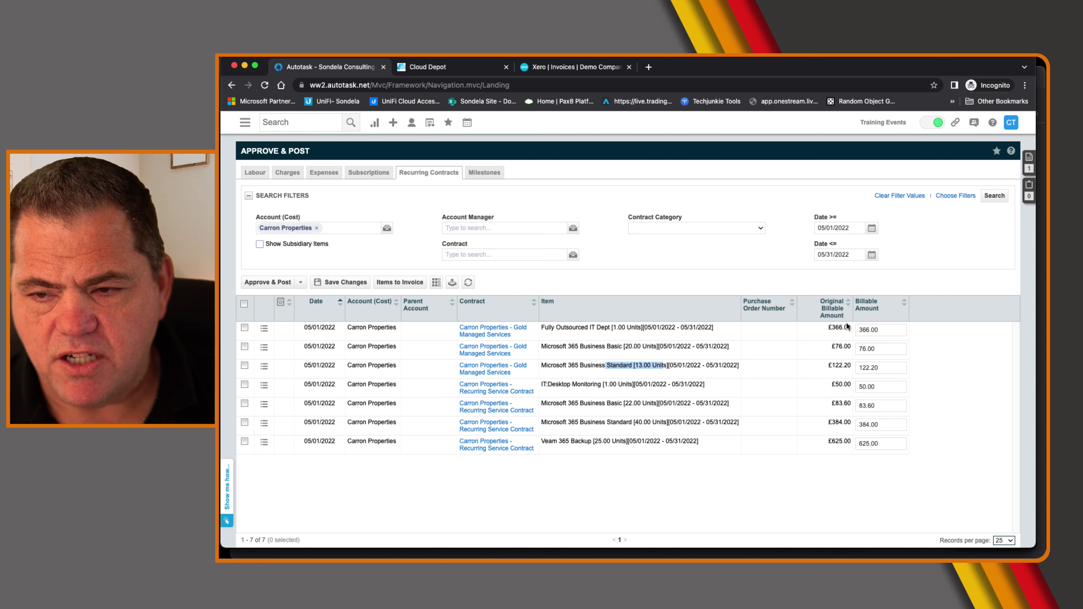
left_click(889, 333)
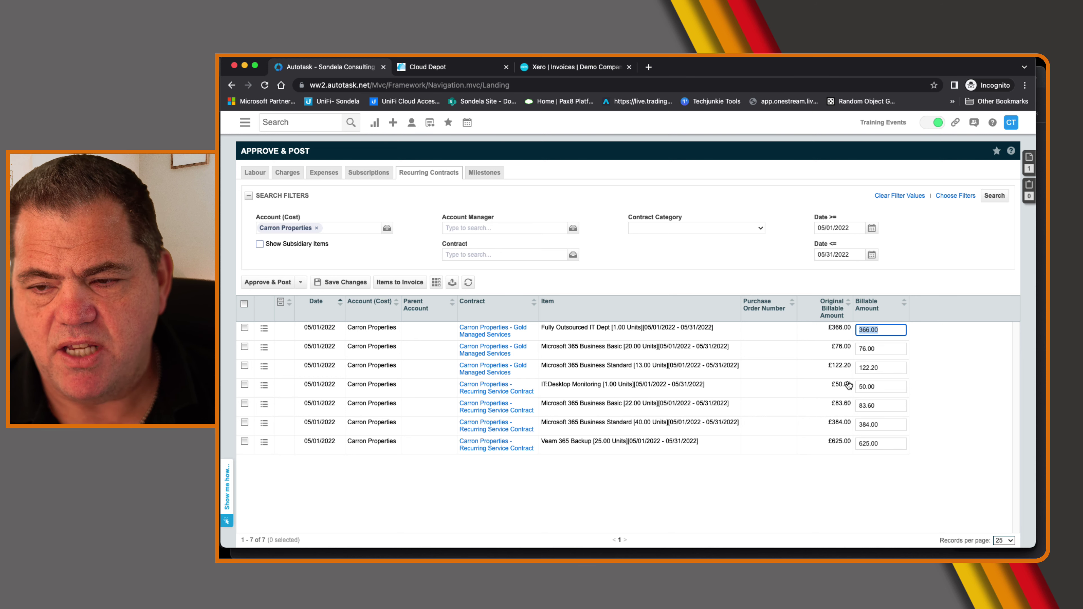
left_click(244, 304)
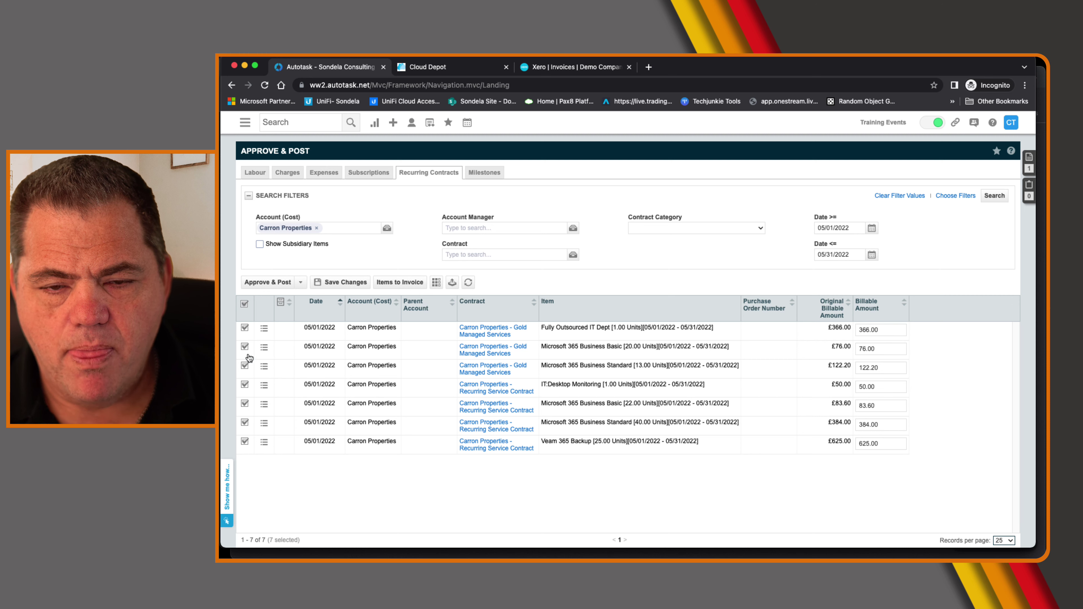
left_click(268, 286)
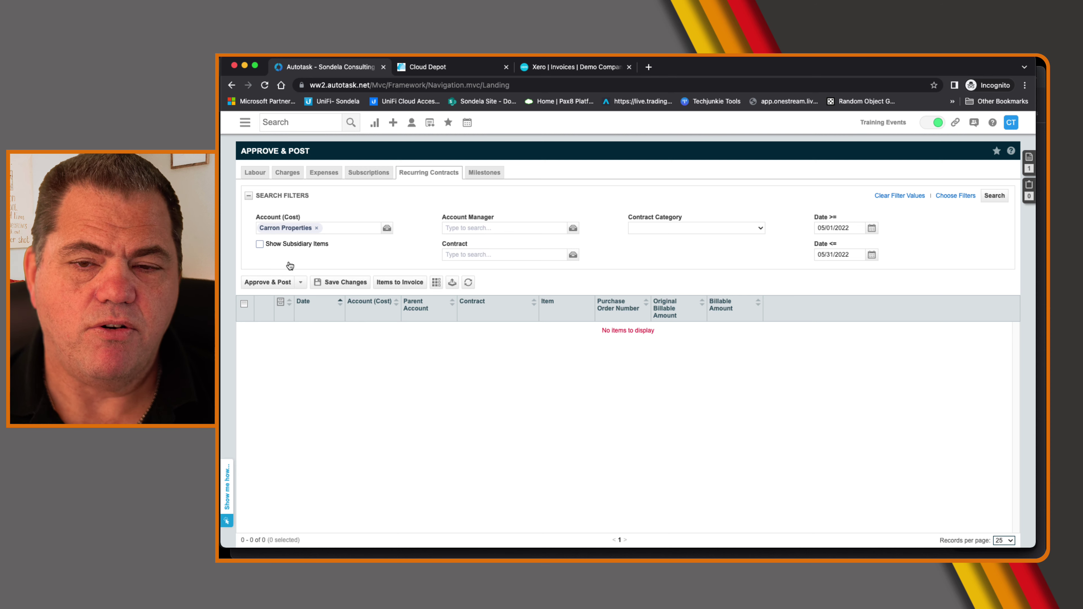
Open Items to Invoice, filter it by the account Carron Properties and check the total billable amount
left_click(412, 290)
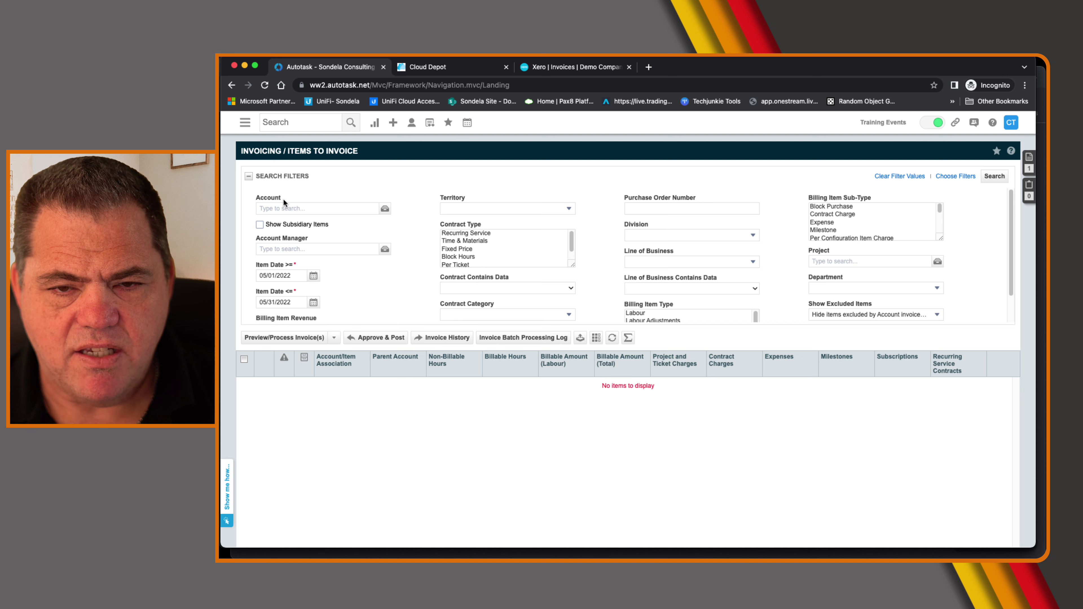
left_click(283, 208)
type("carro")
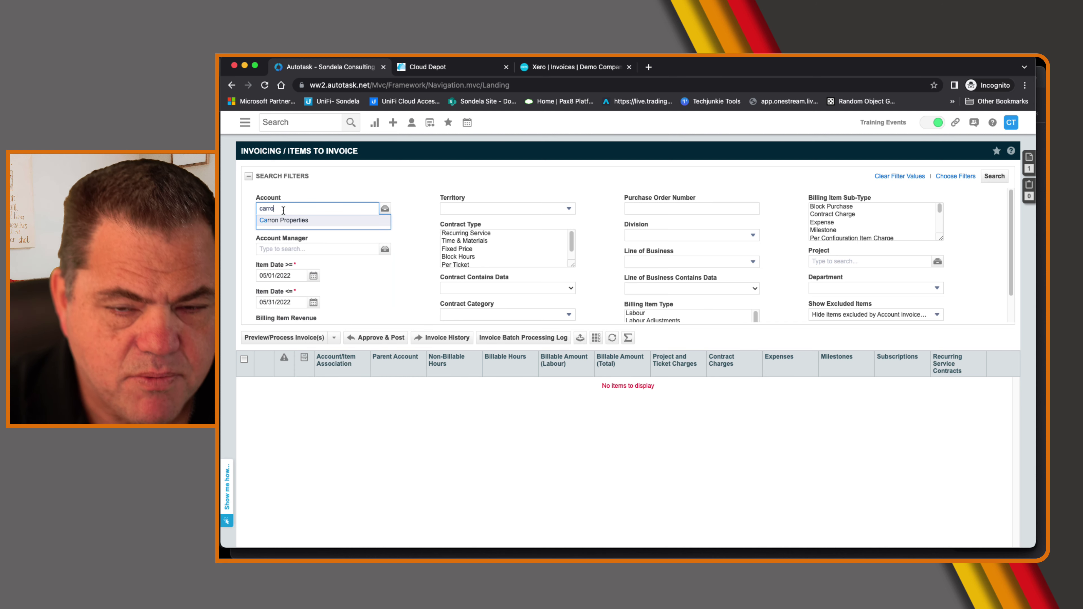
left_click(283, 220)
left_click(992, 178)
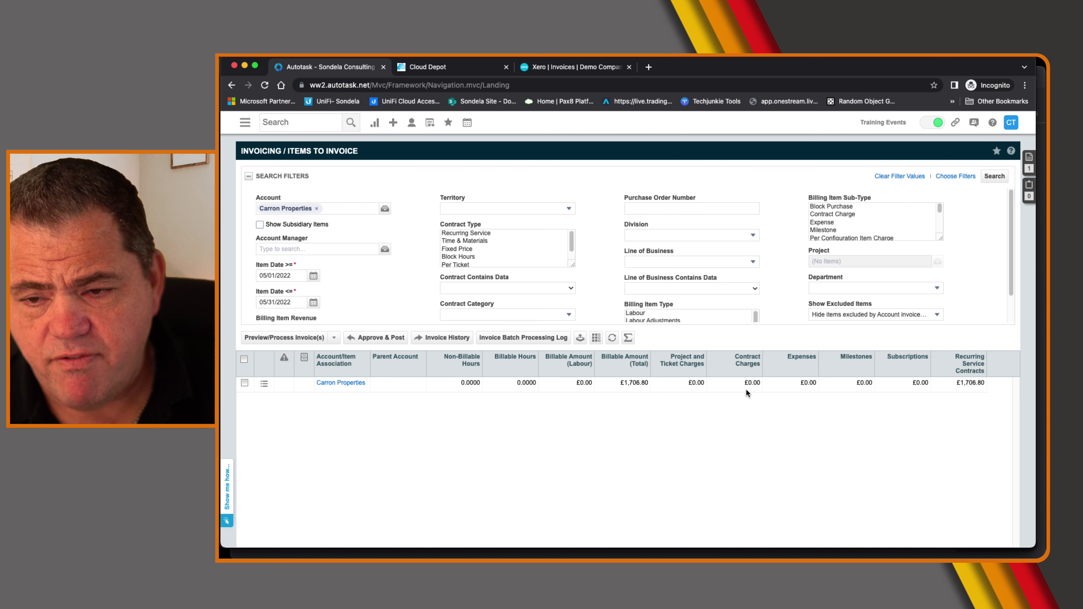
left_click_drag(616, 382, 649, 401)
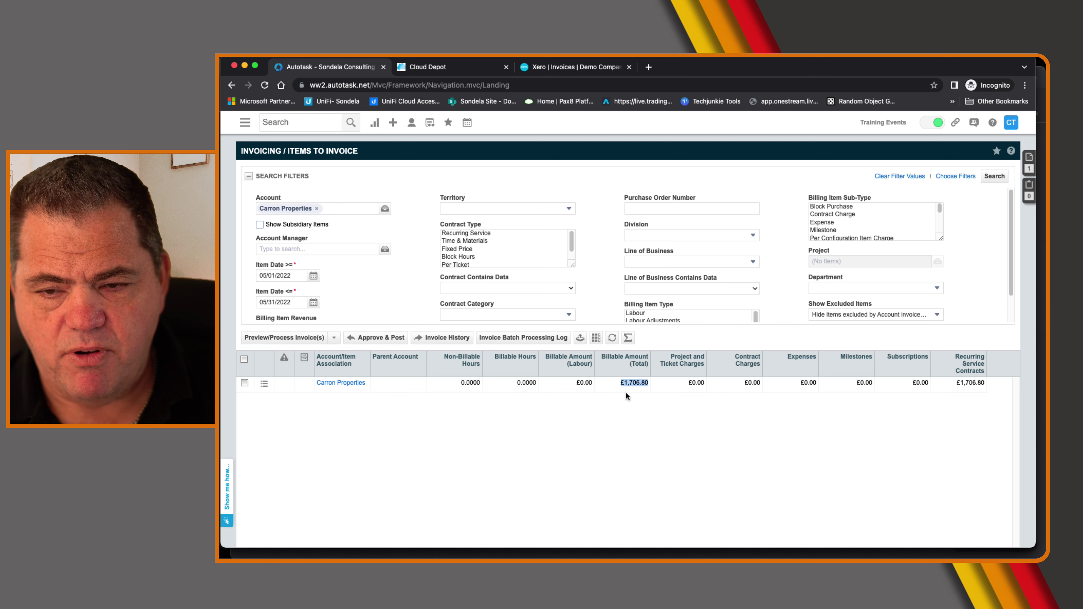
Start processing the invoice for Carron Properties and set its invoice date to 05/01/2022
left_click(246, 384)
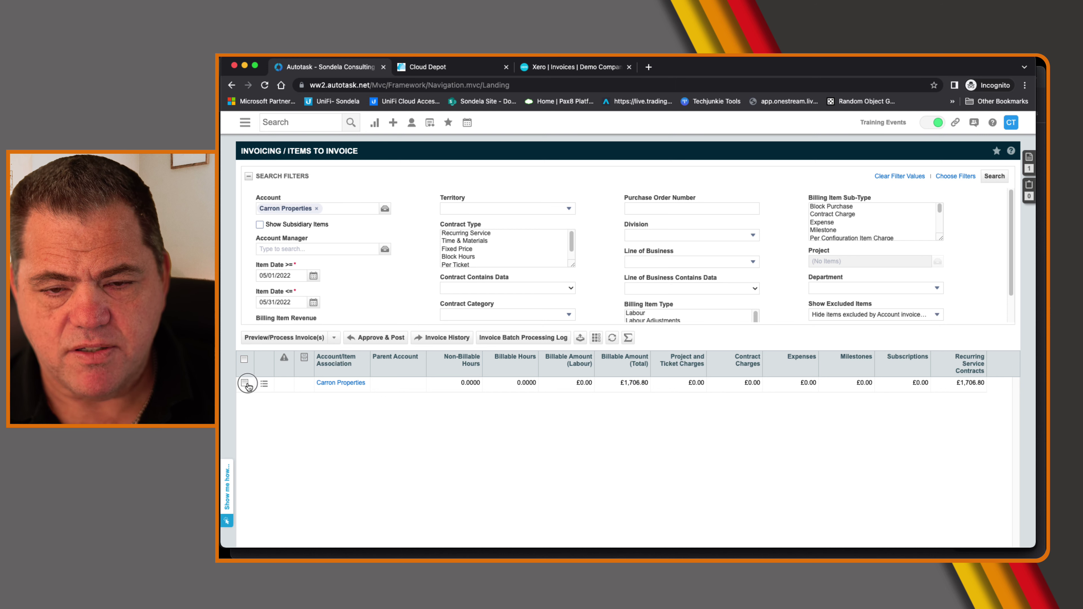
left_click(285, 338)
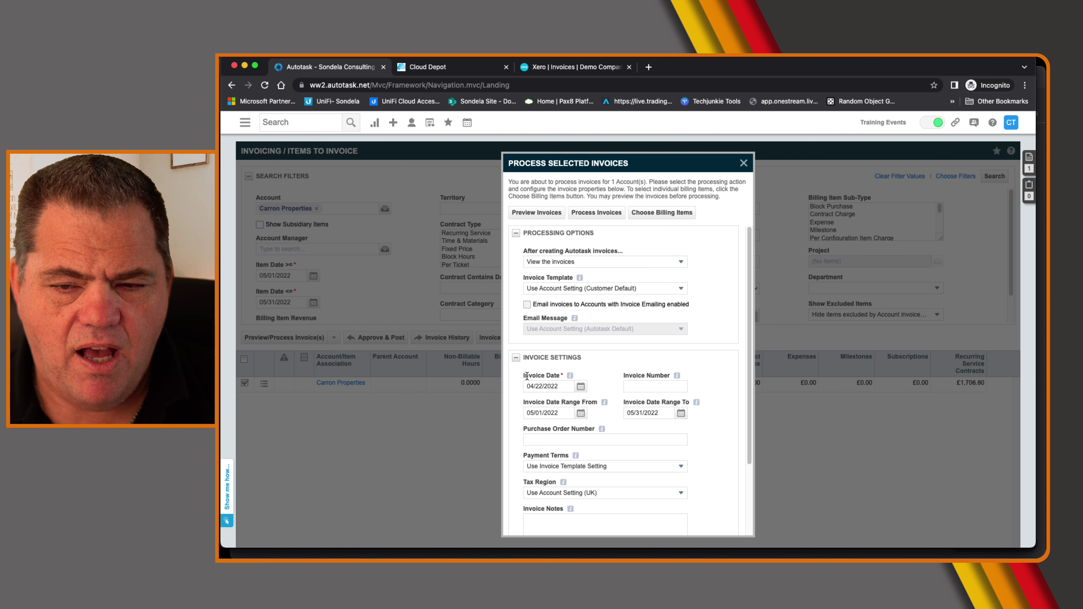
left_click_drag(522, 375, 570, 379)
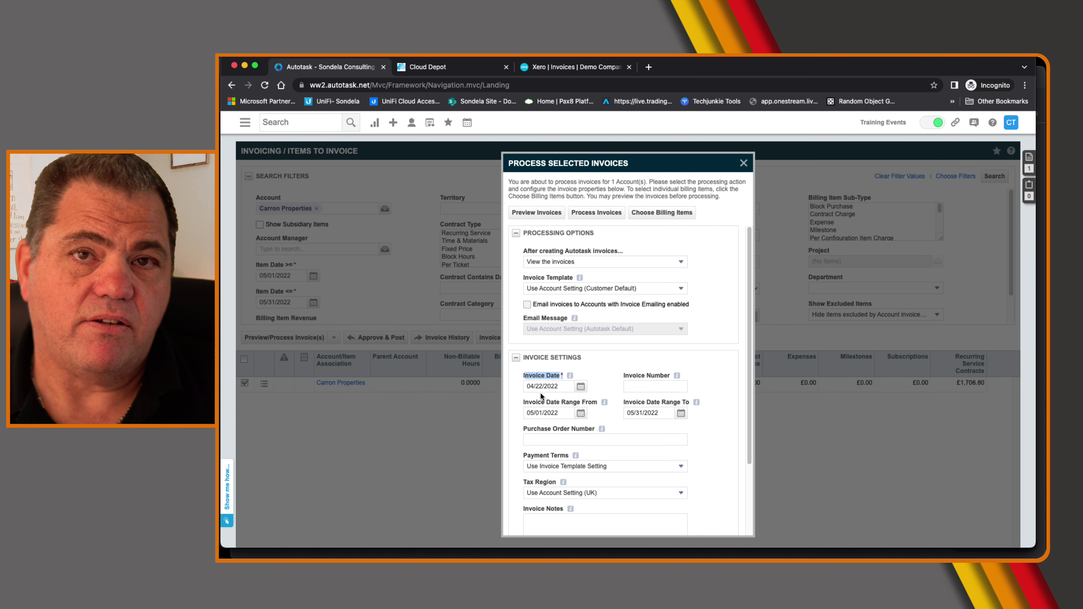
left_click(581, 386)
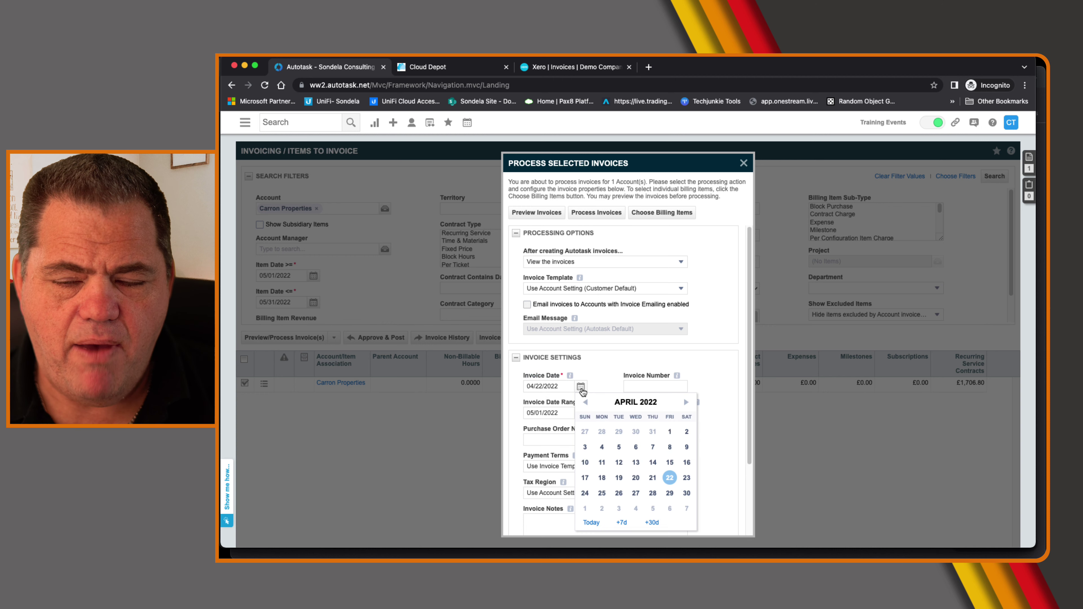
left_click(685, 403)
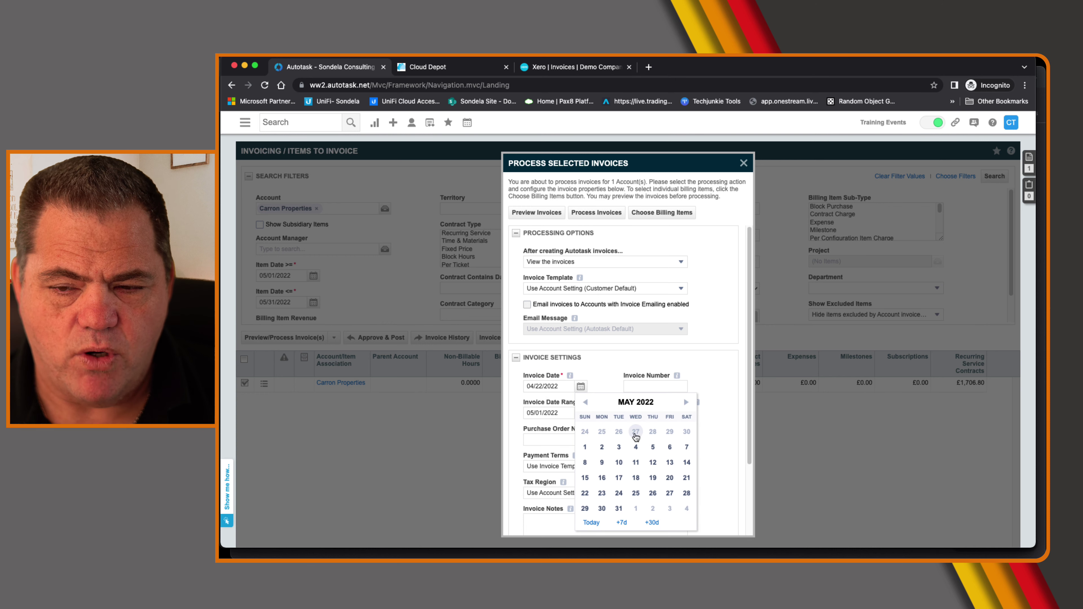
left_click(582, 451)
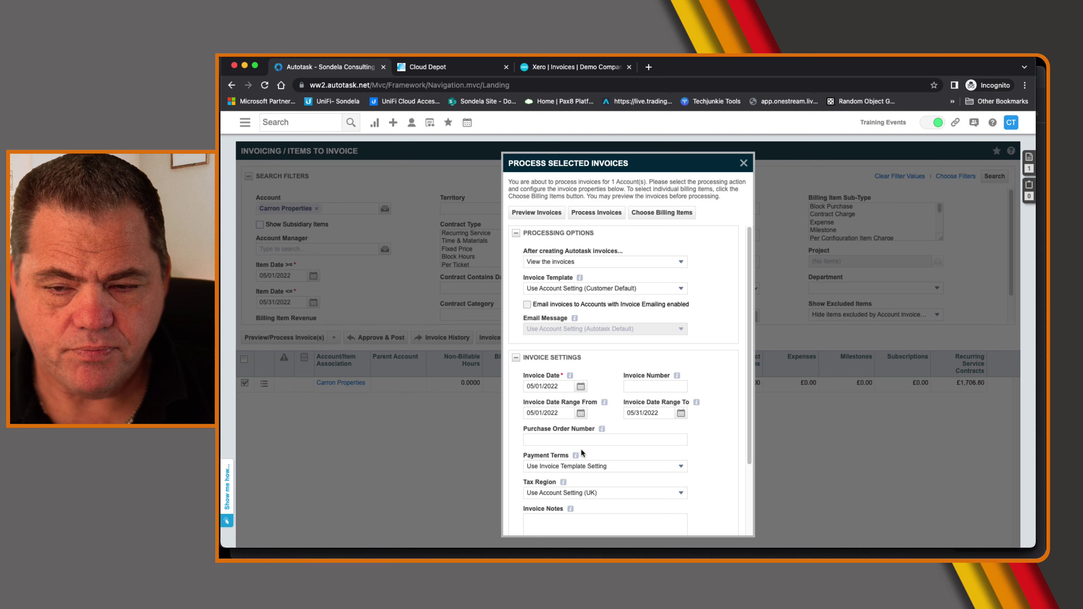
Check the invoice's payment terms field, and switch to Cloud Depot to check the Invoice Due Date setting in the Xero Options
left_click(534, 456)
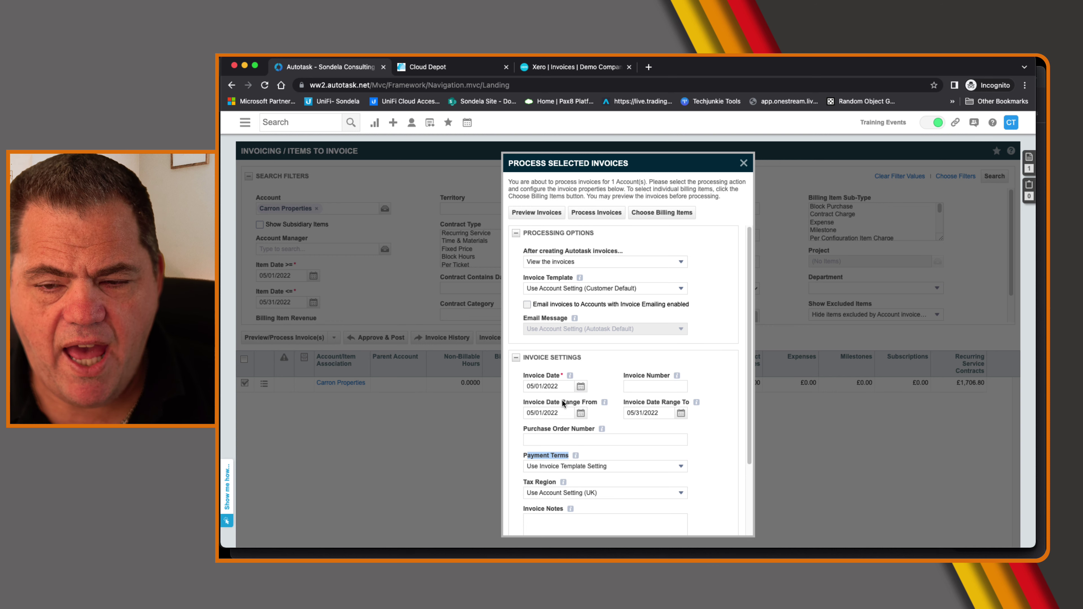
left_click(456, 69)
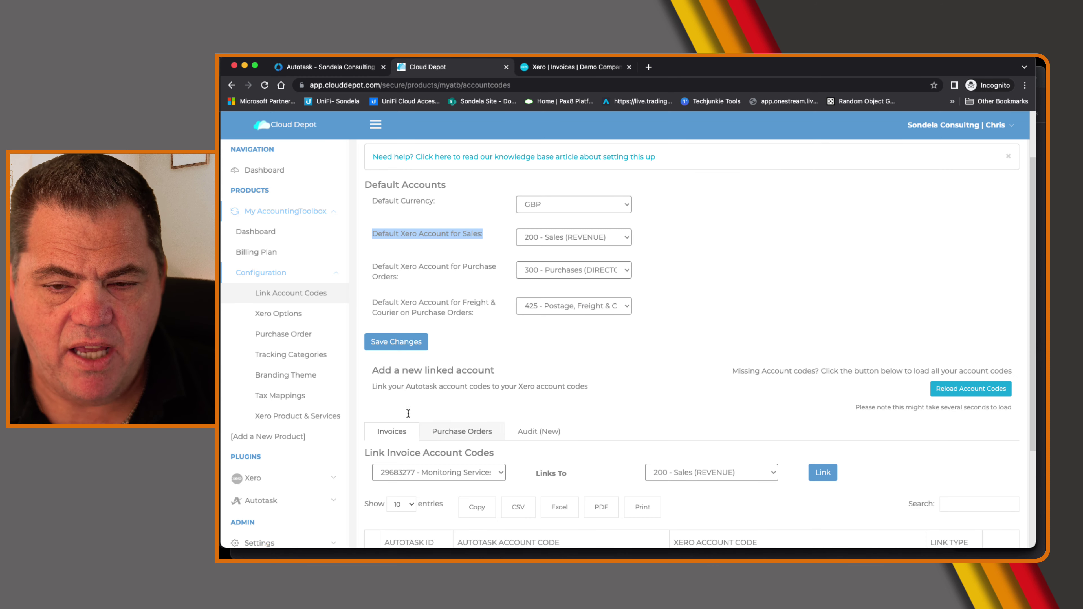
left_click(279, 316)
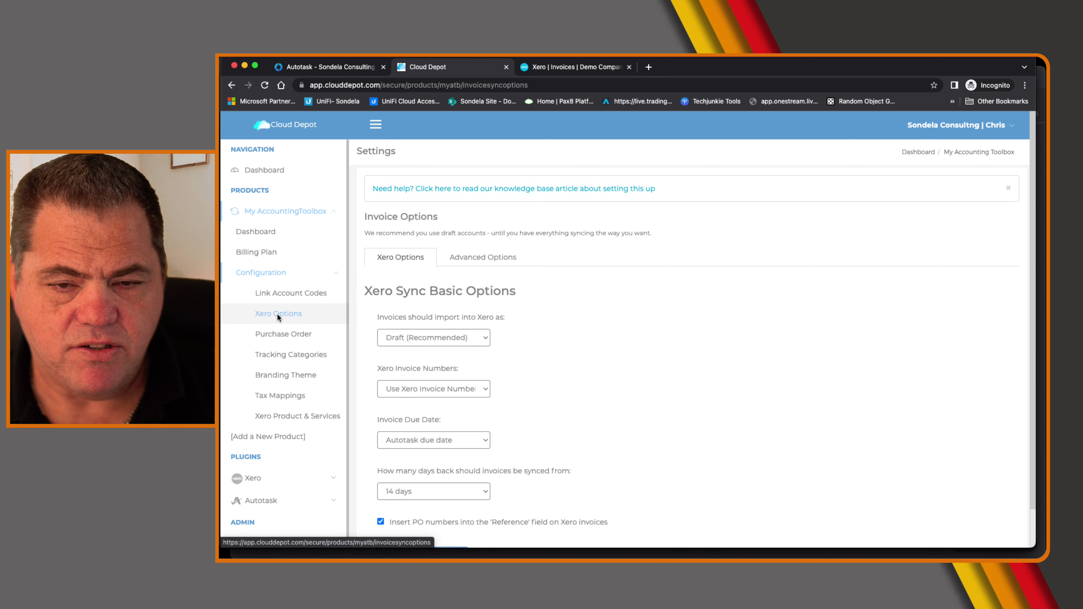
left_click_drag(378, 423, 452, 419)
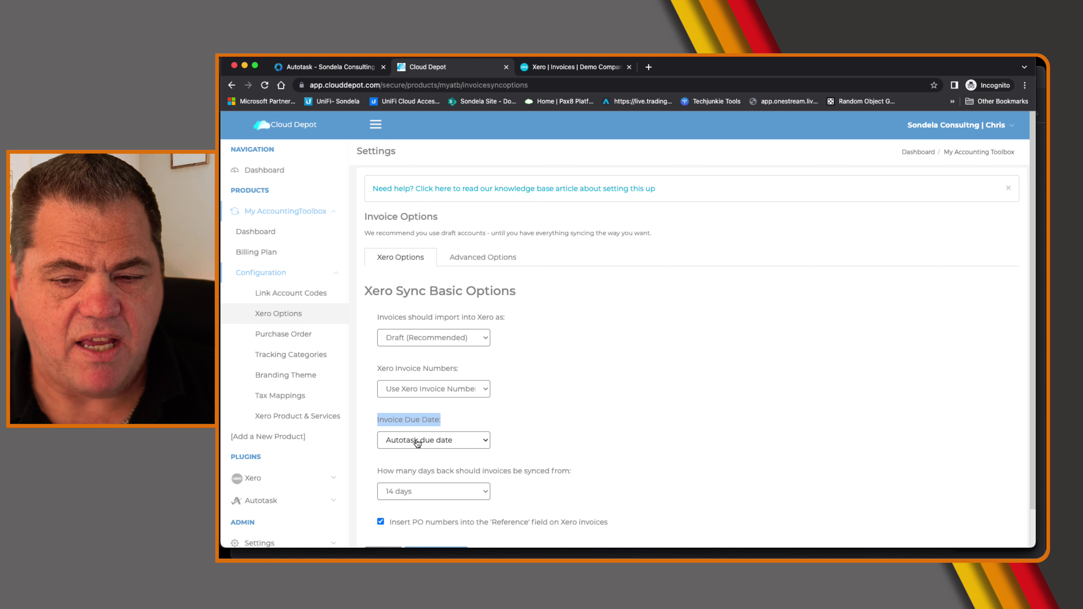
Switch back to Autotask and set the invoice's payment terms to Net 30 days
left_click(335, 70)
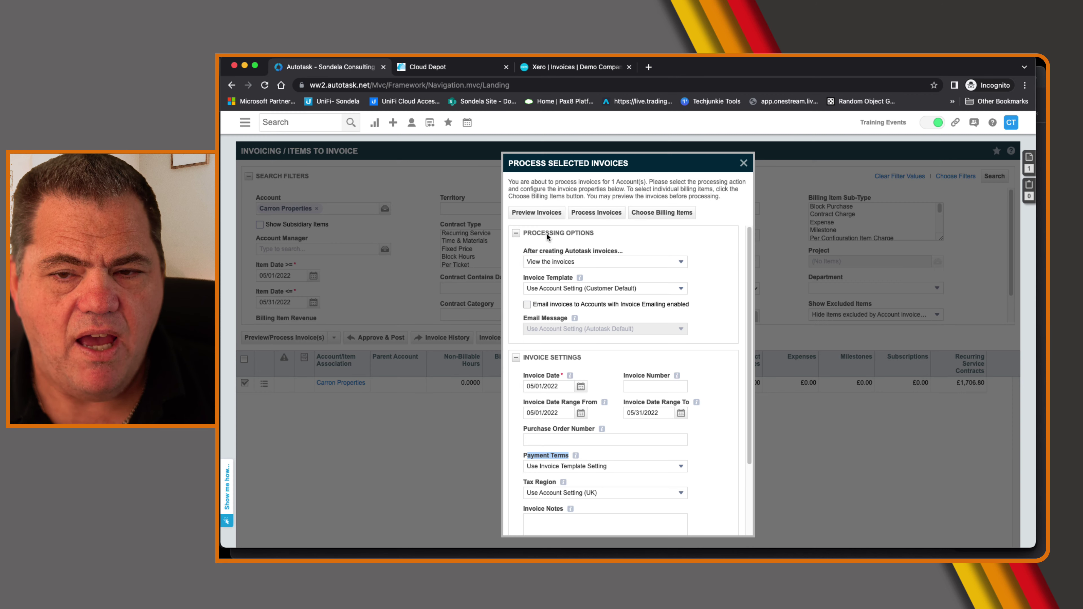
left_click(554, 469)
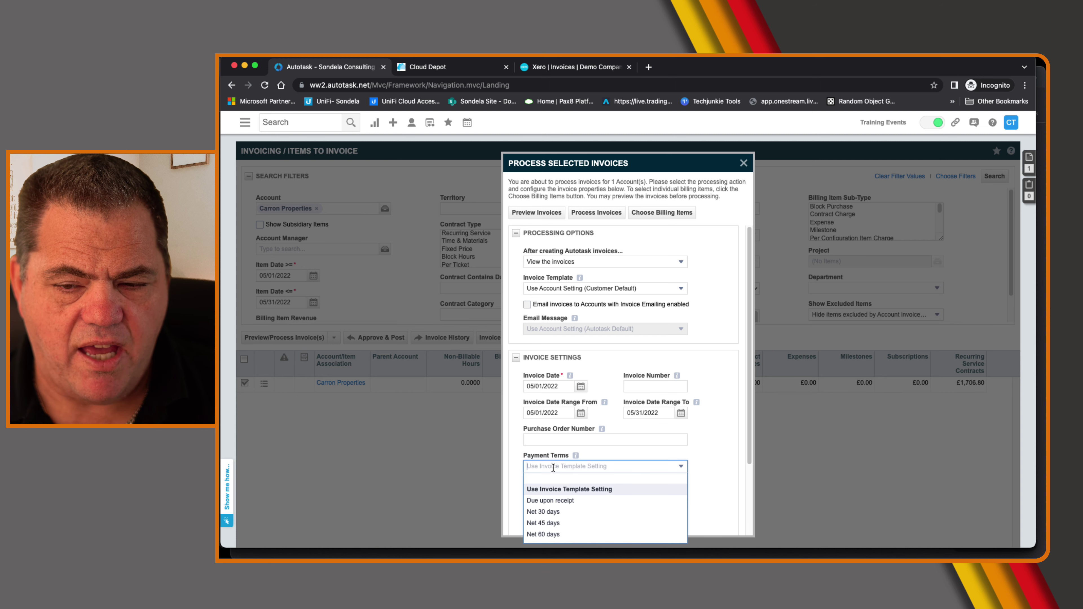
left_click(559, 513)
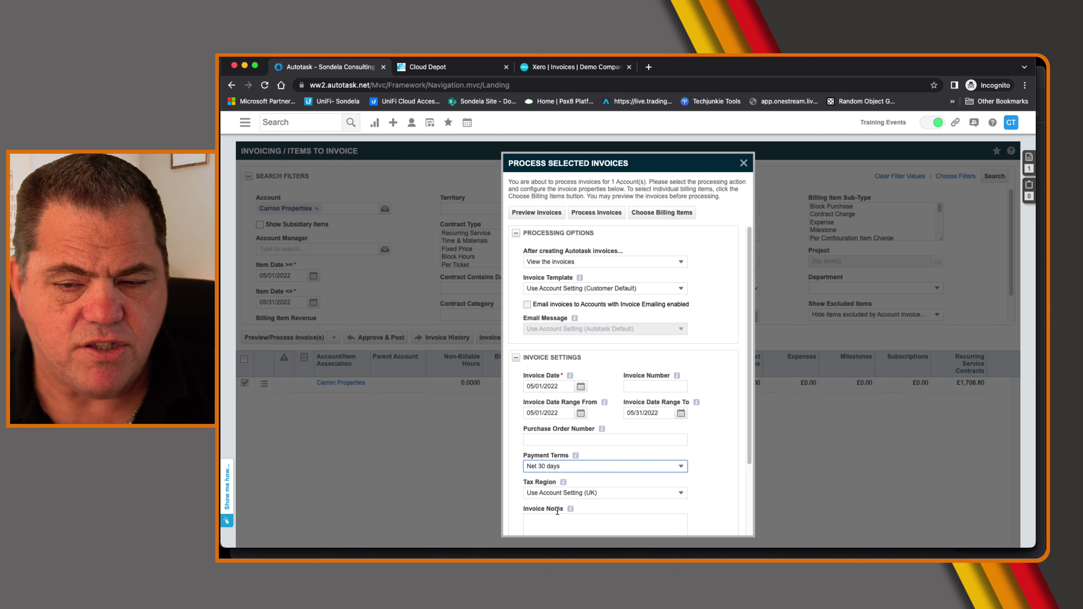
Switch to Cloud Depot, try 30 Days From Autotask invoice date as the invoice due date, and restore Autotask due date
left_click(442, 71)
left_click(421, 444)
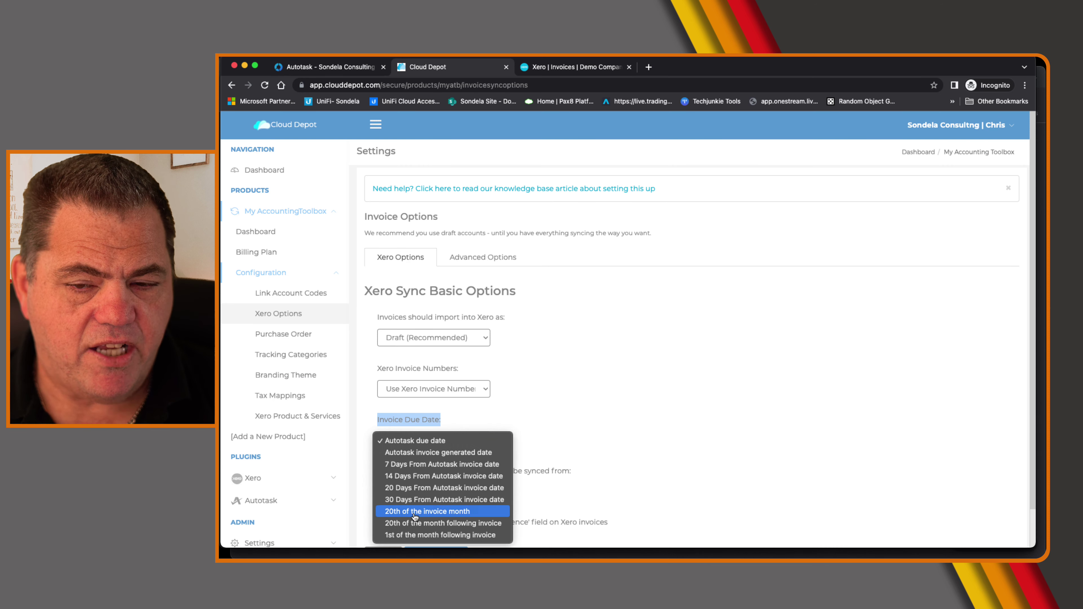
left_click(441, 503)
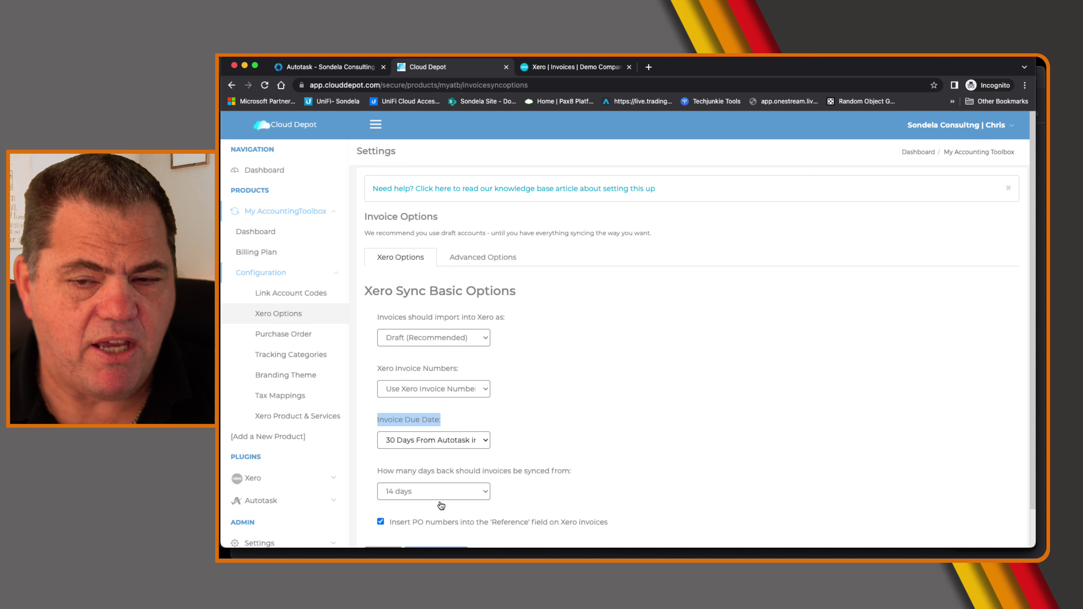
left_click(434, 445)
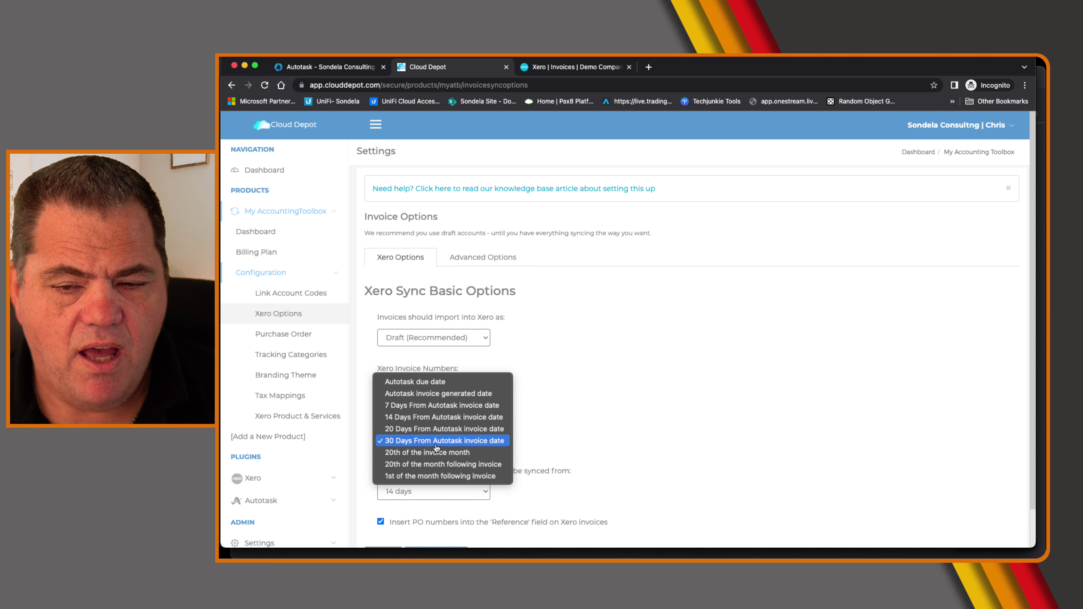
left_click(421, 384)
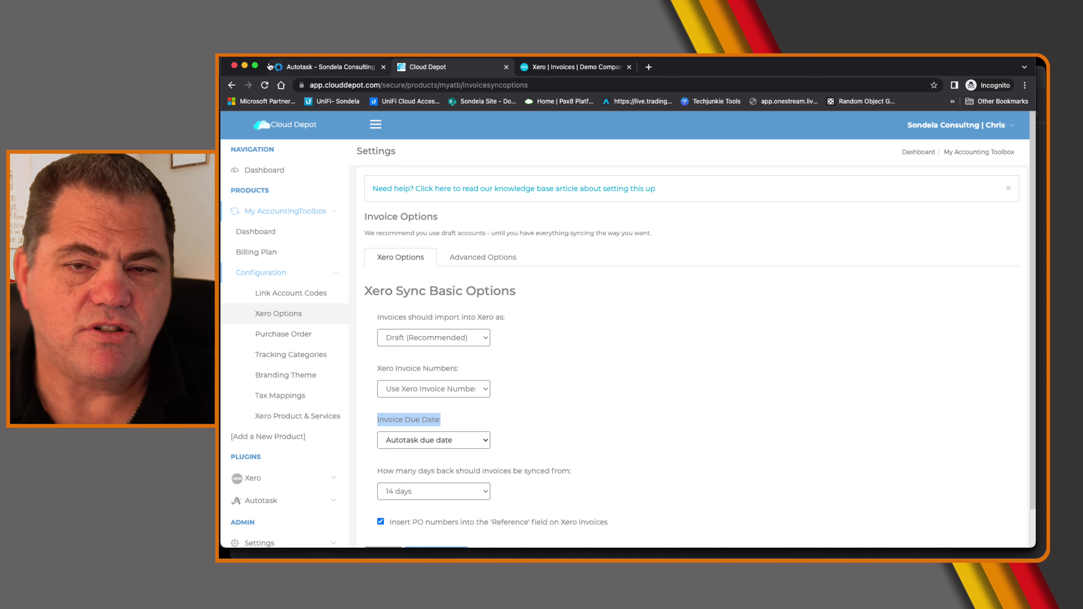
Switch to Autotask, set the payment terms to Use Invoice Template Setting and process the Carron Properties invoice
left_click(328, 67)
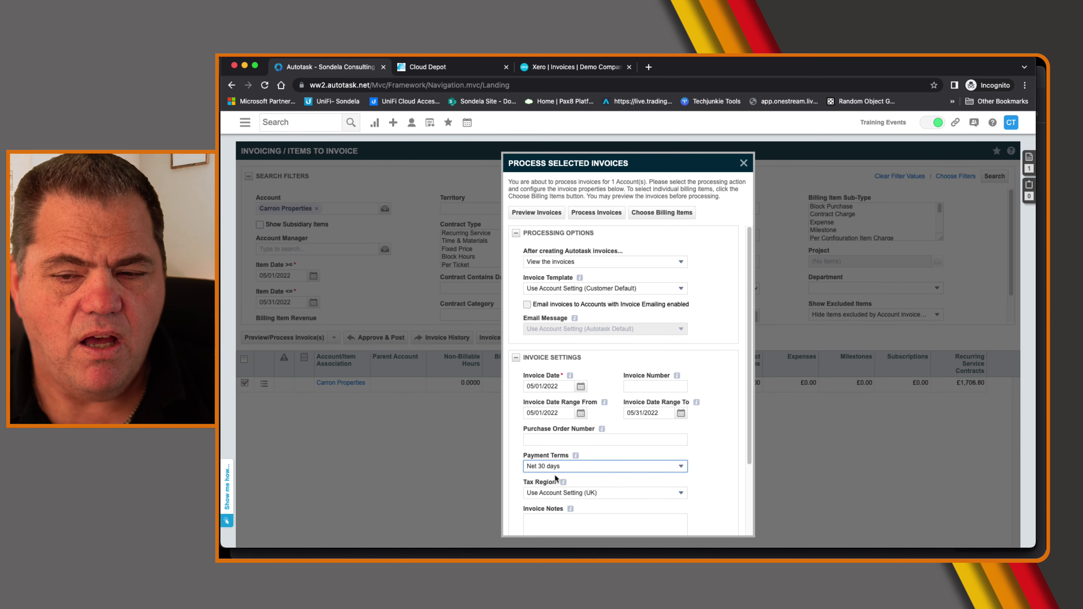
left_click(564, 464)
left_click(565, 490)
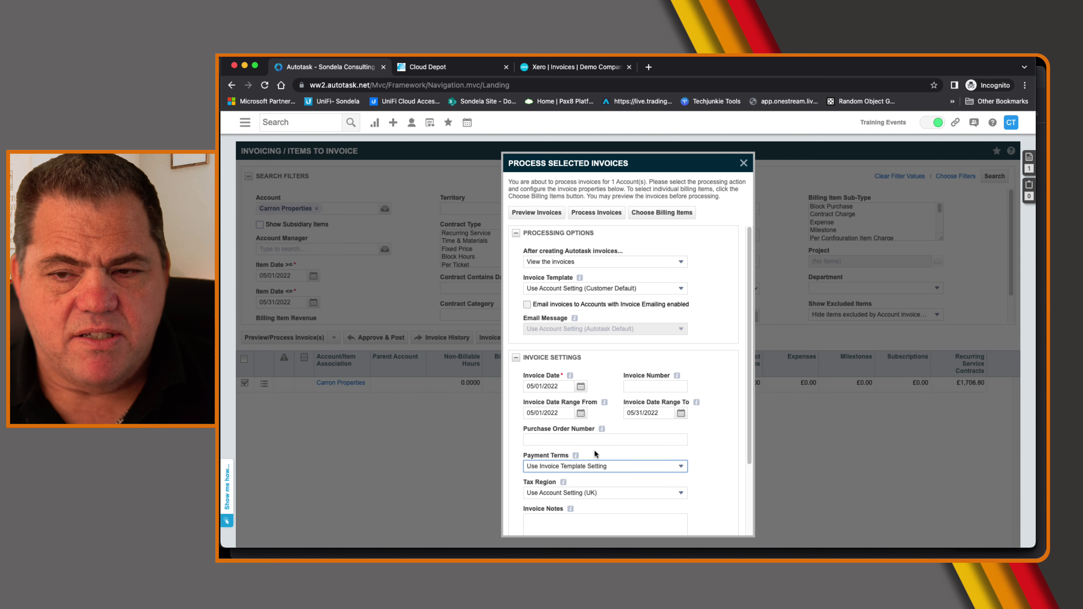
left_click(597, 212)
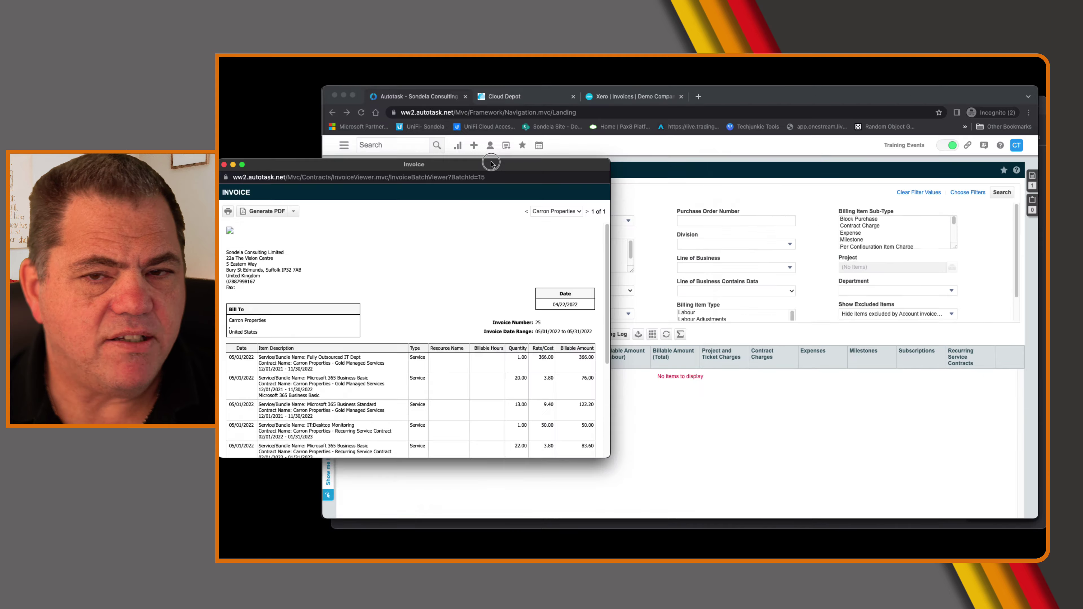
Check the invoice number on the generated Carron Properties invoice and close the invoice viewer
left_click_drag(486, 162, 769, 160)
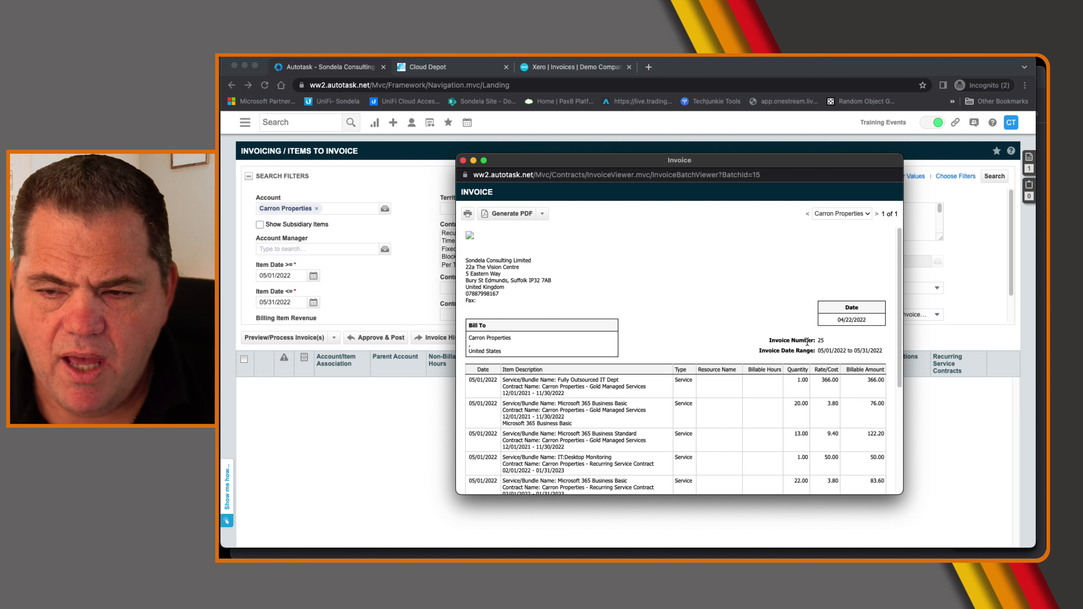
left_click_drag(817, 340, 831, 339)
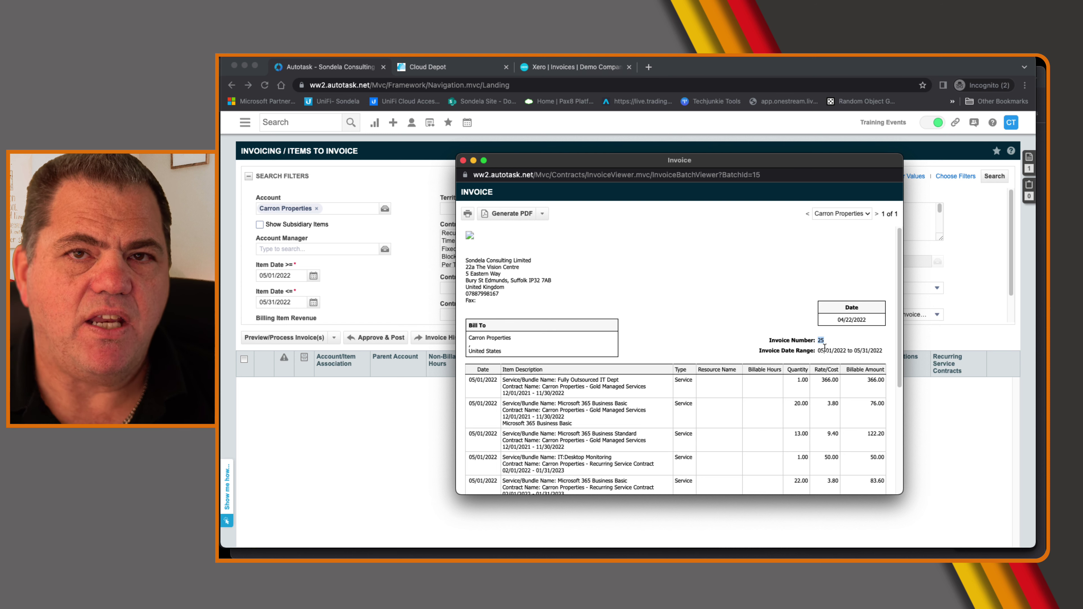
left_click(463, 161)
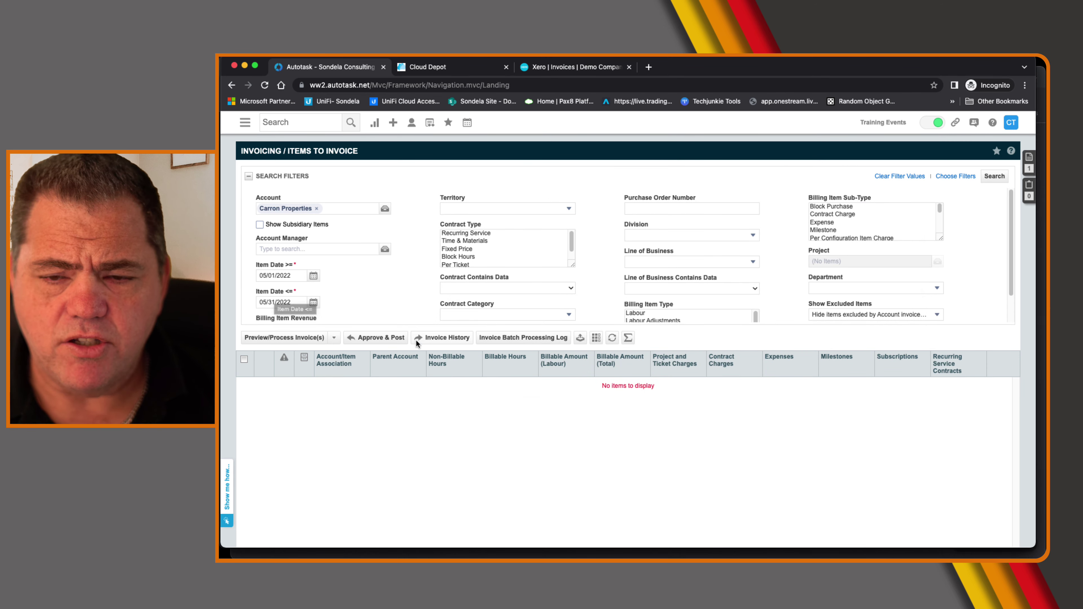
Search the Invoice History for invoices dated from 05/01/2022 to 05/31/2022
left_click(446, 340)
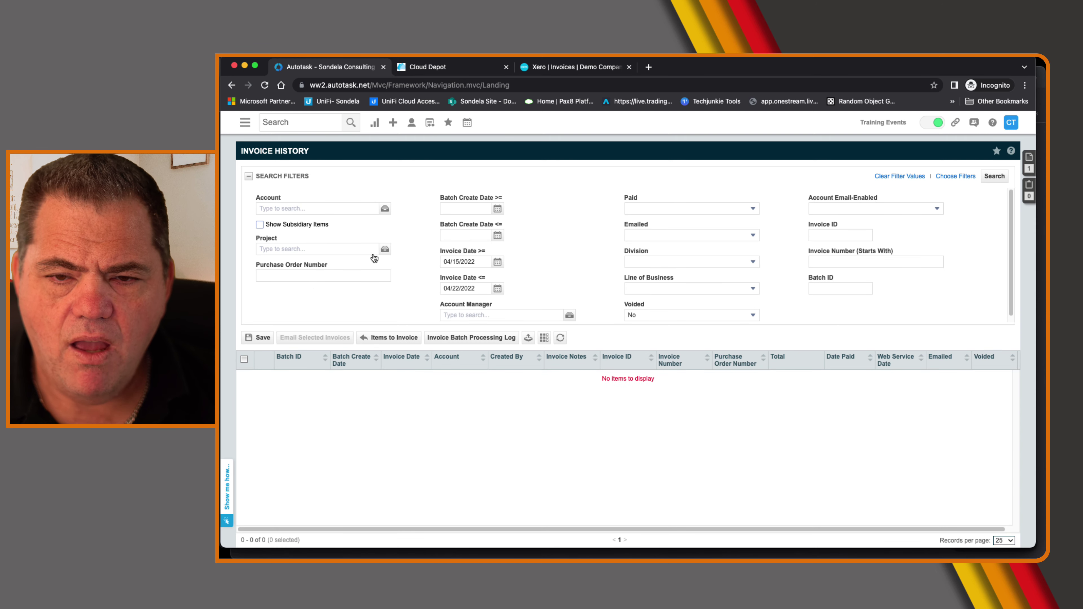
left_click(994, 176)
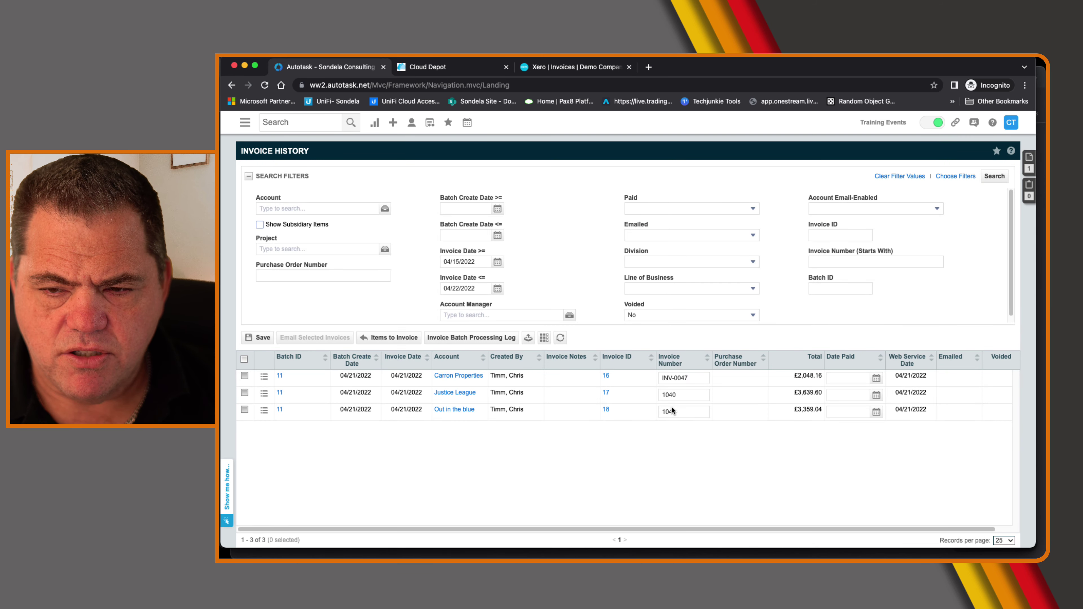
left_click(497, 265)
left_click(604, 282)
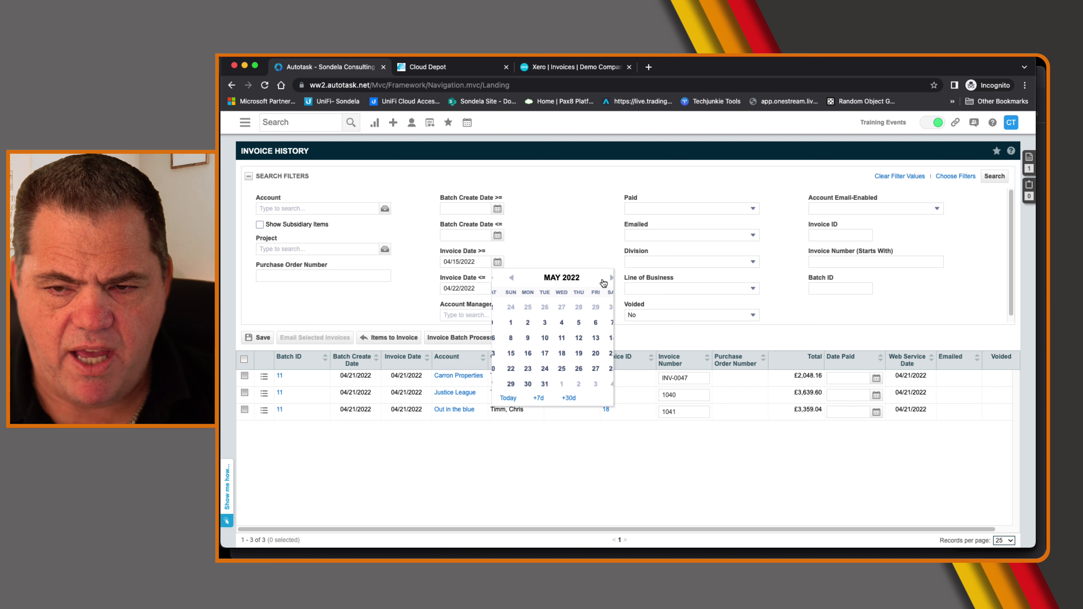
left_click(509, 323)
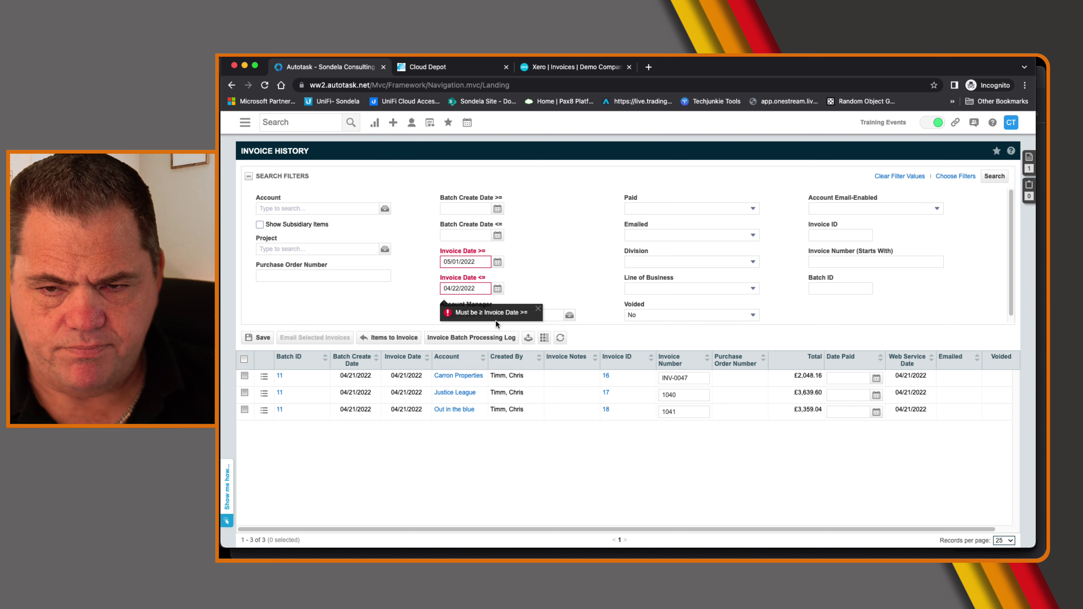
left_click(497, 289)
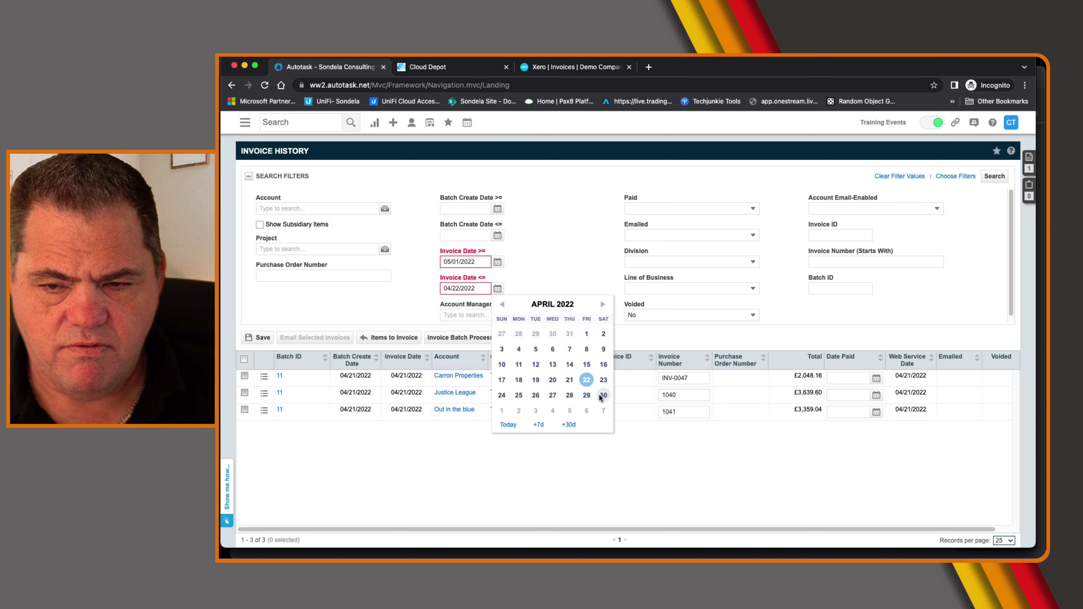
left_click(602, 304)
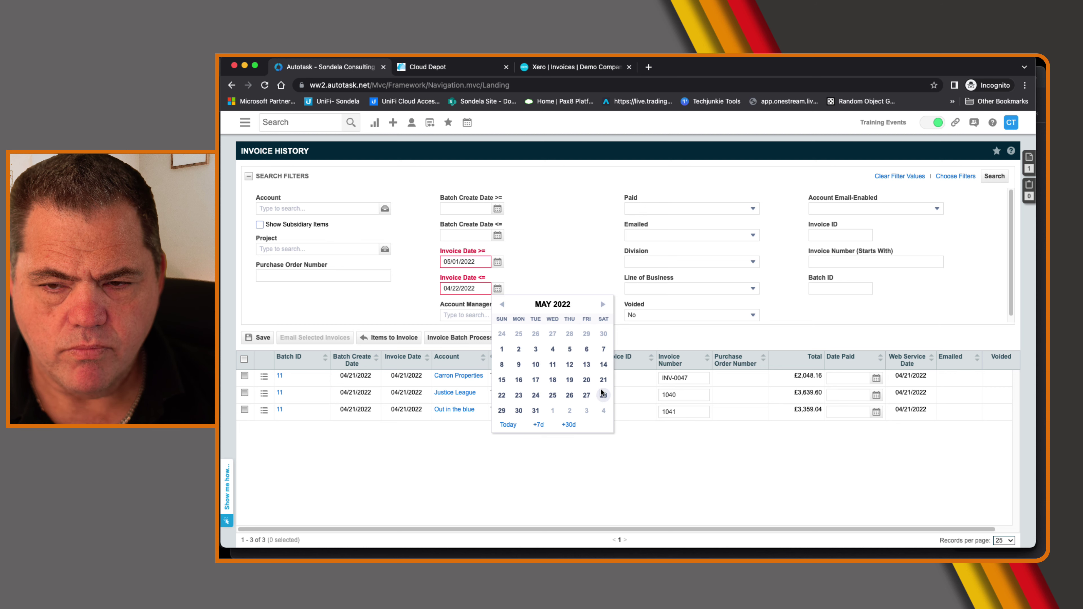
left_click(536, 410)
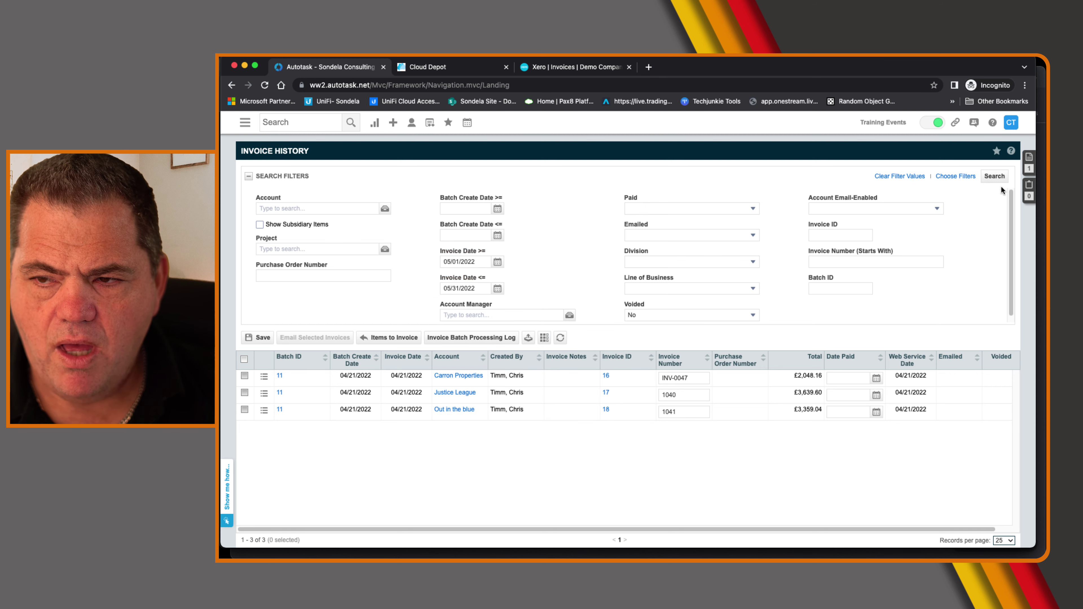
left_click(995, 177)
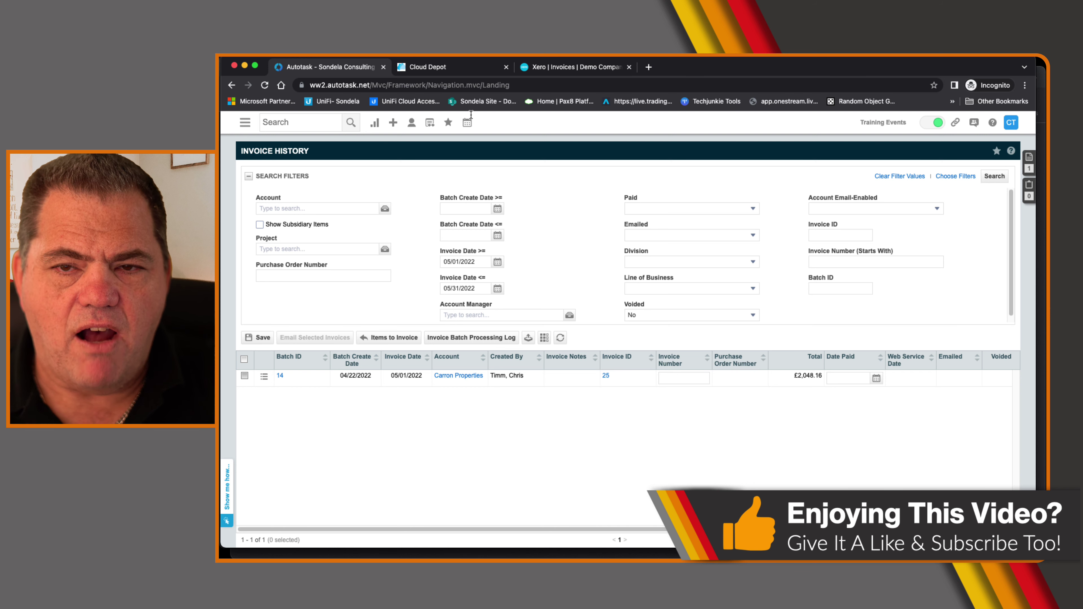
Switch to Cloud Depot, open the My Accounting Toolbox dashboard, dismiss the sync faults alert and check the invoice synchronization history
left_click(463, 67)
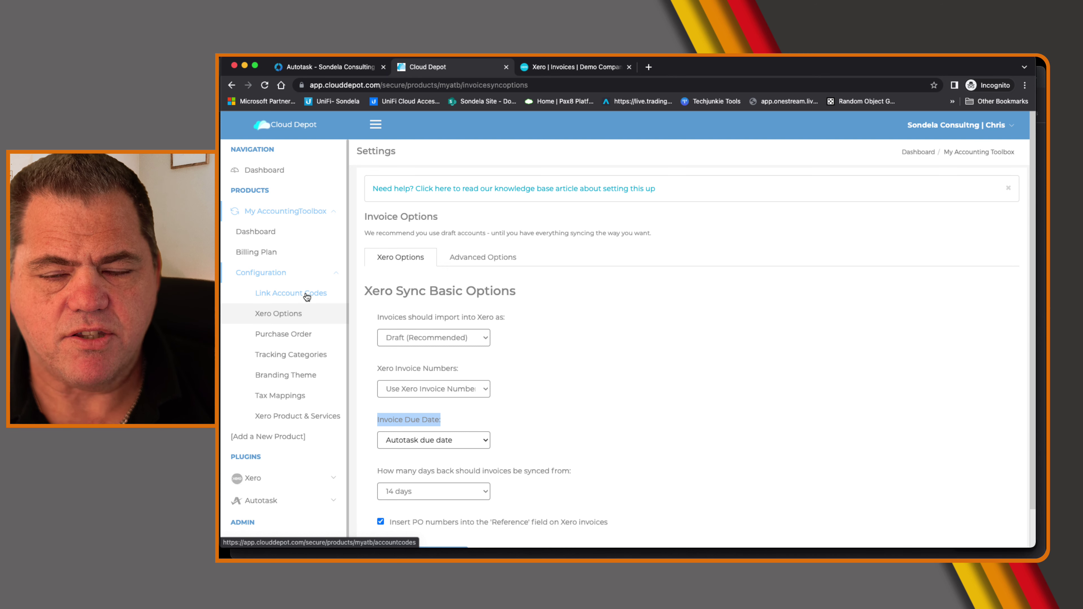
left_click(256, 235)
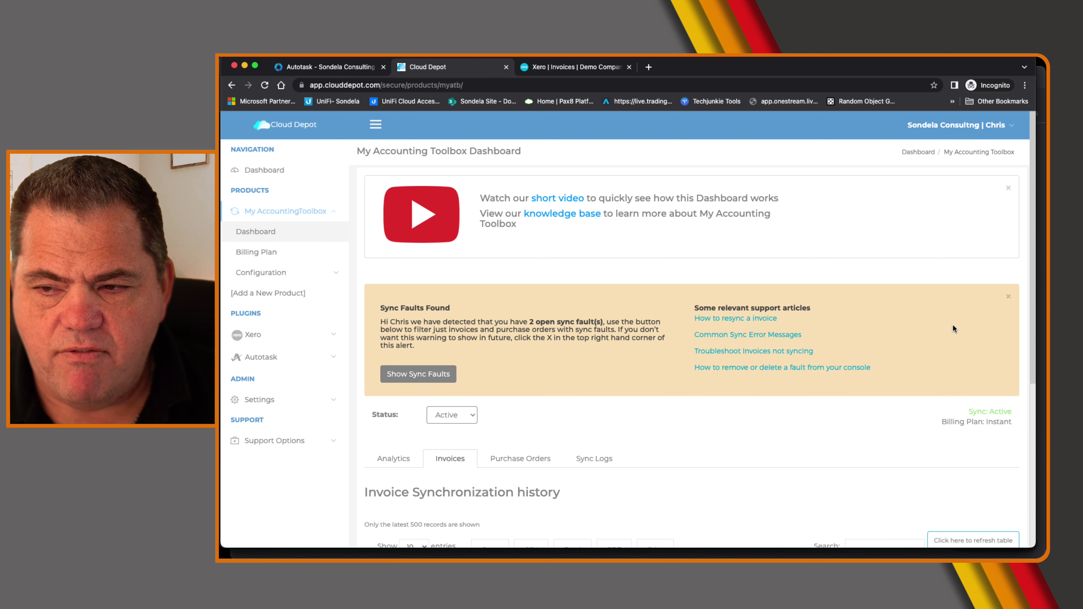
left_click(1008, 297)
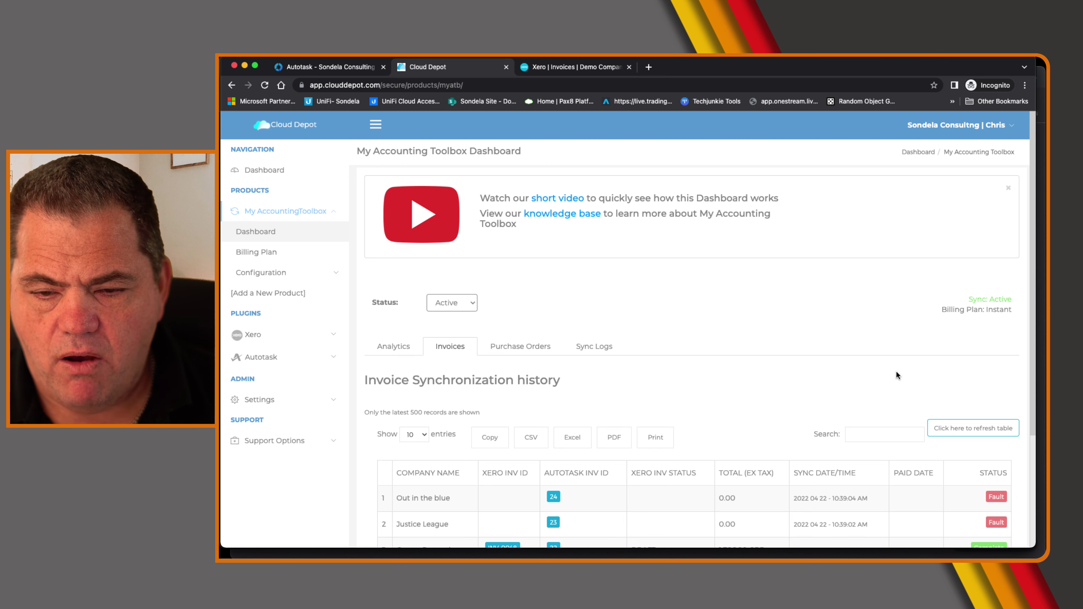
scroll(897, 372, "down", 2)
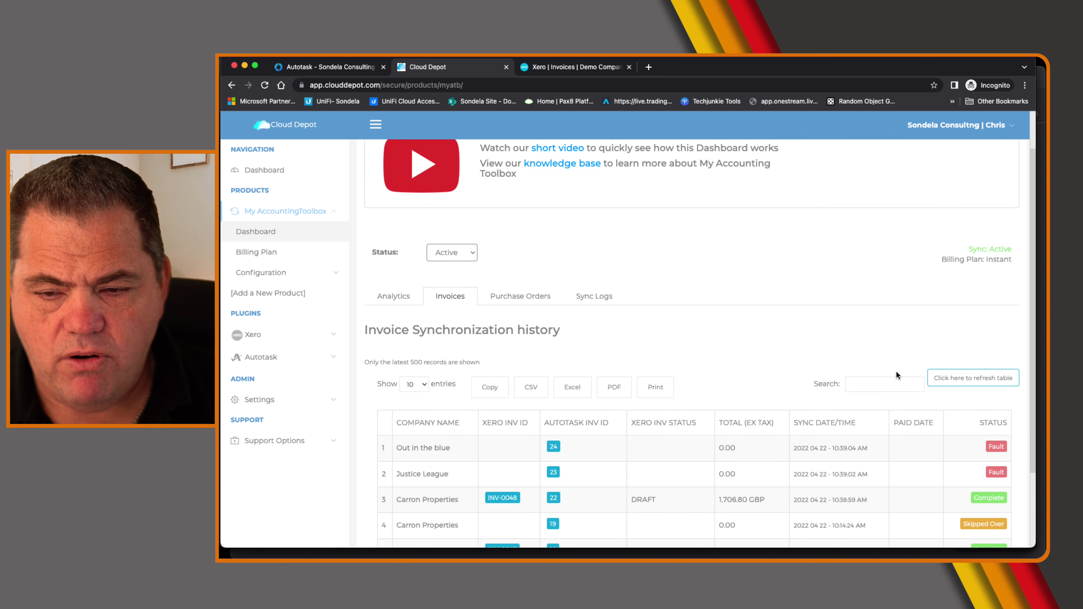
Open the Sync Logs and request an on-demand sync of new Autotask invoices
scroll(895, 372, "up", 1)
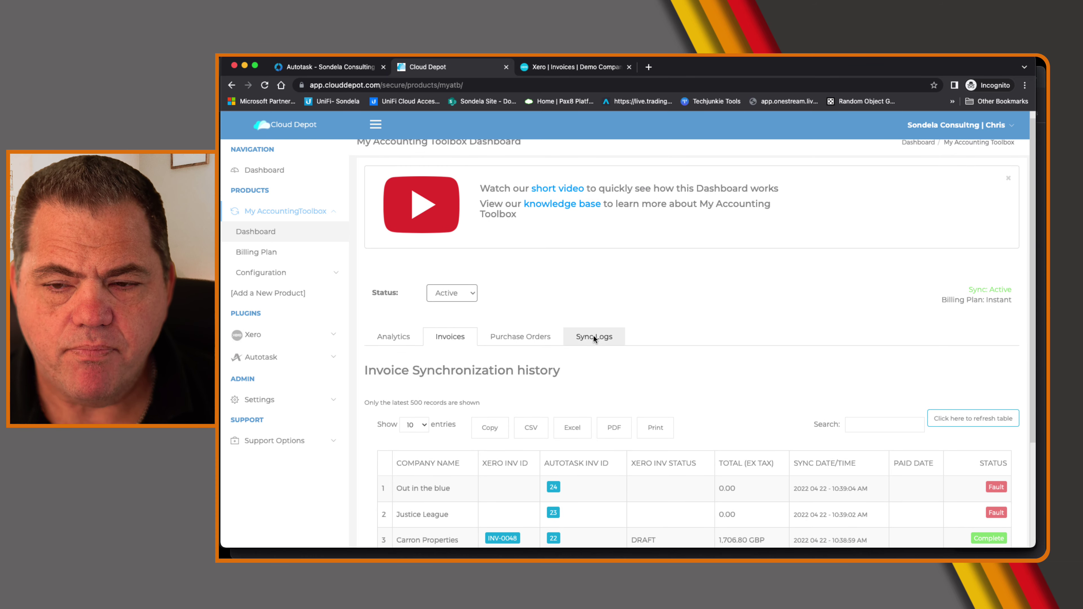
left_click(593, 335)
left_click(616, 412)
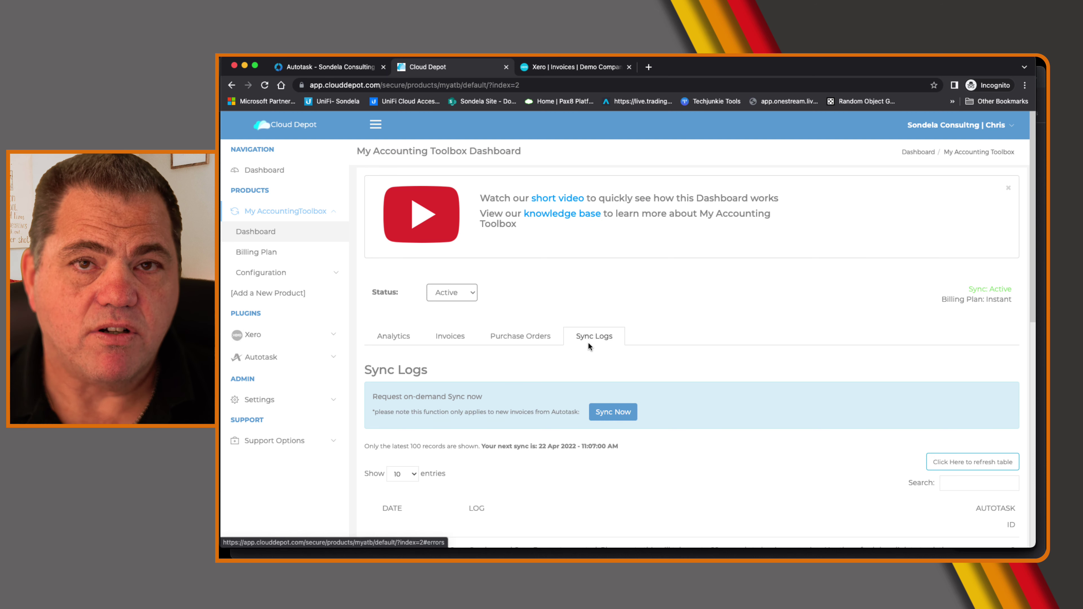
Examine the latest sync log entries for the new invoice, including its message and Autotask ID
scroll(704, 423, "down", 3)
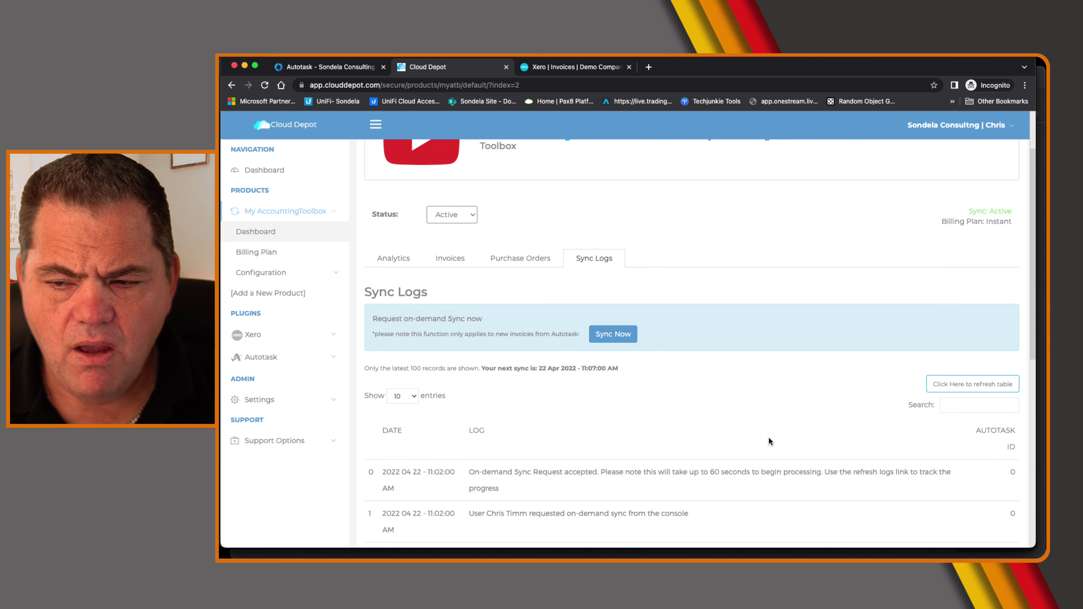
scroll(932, 502, "down", 3)
scroll(931, 501, "down", 1)
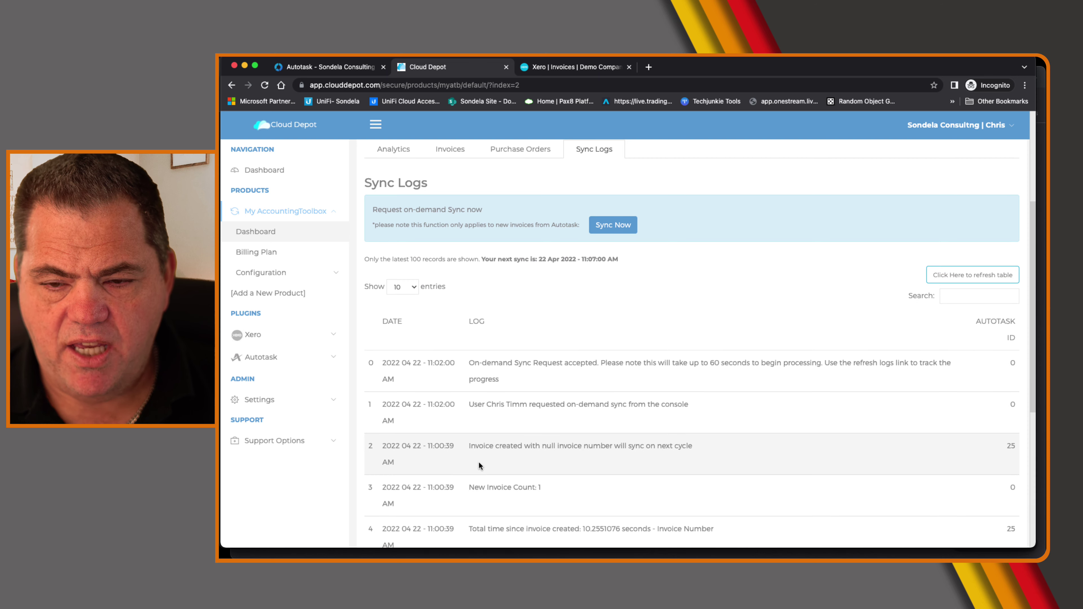
left_click_drag(481, 465, 685, 455)
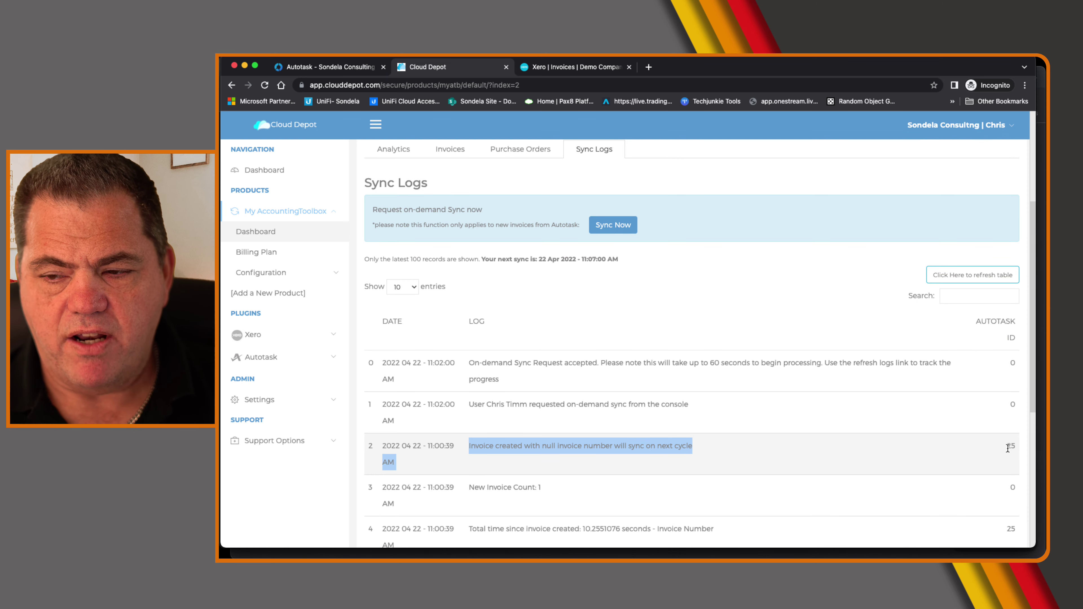
left_click_drag(1007, 448, 1007, 475)
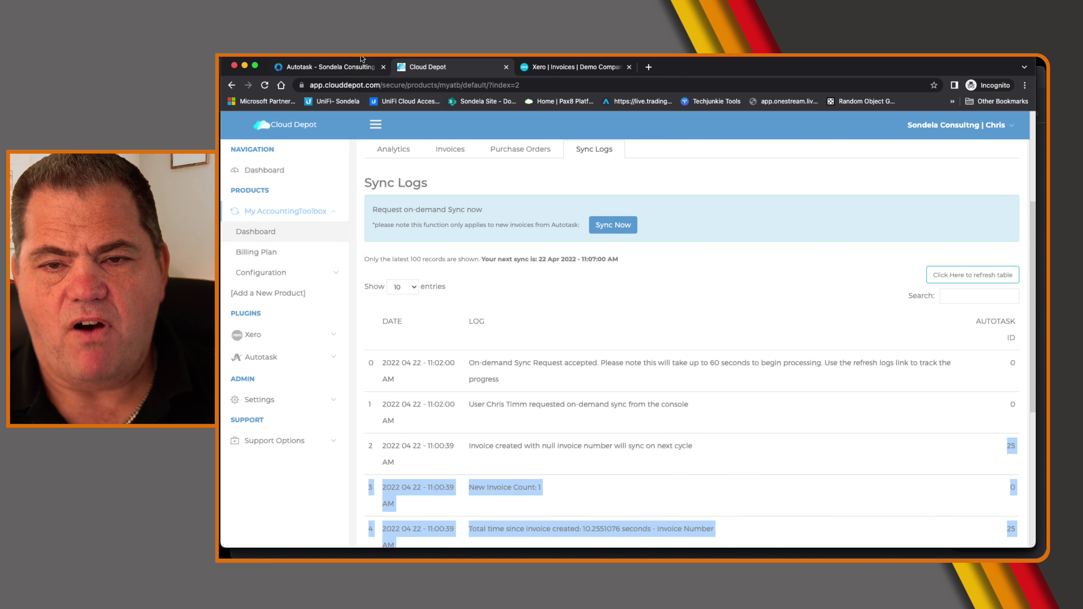
Check the Carron Properties invoice's ID in Autotask and the Xero dashboard, and read the latest sync log entries in Cloud Depot
left_click(348, 67)
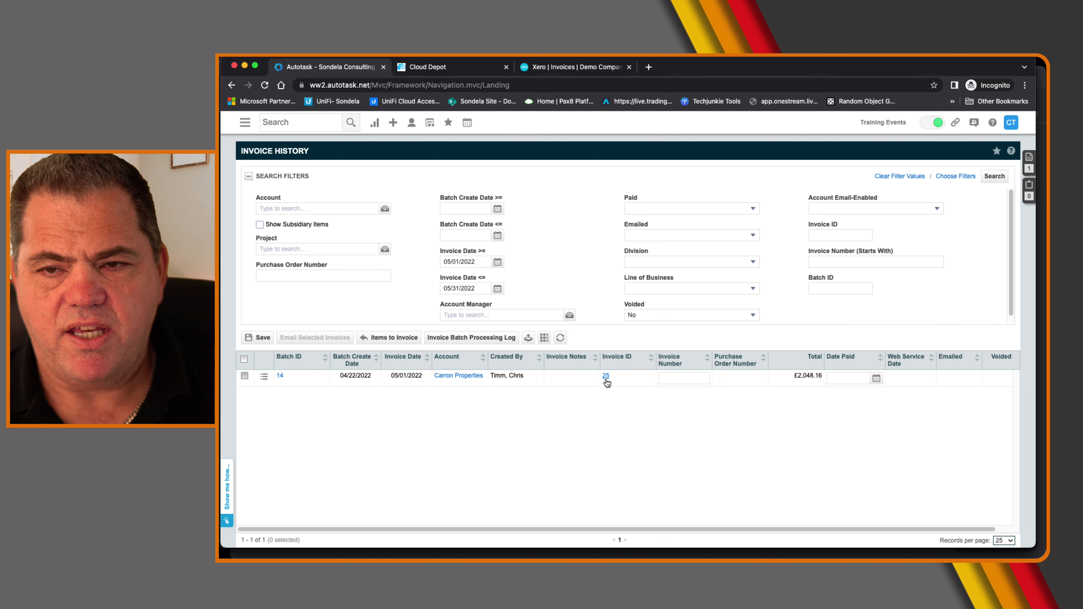
left_click(572, 67)
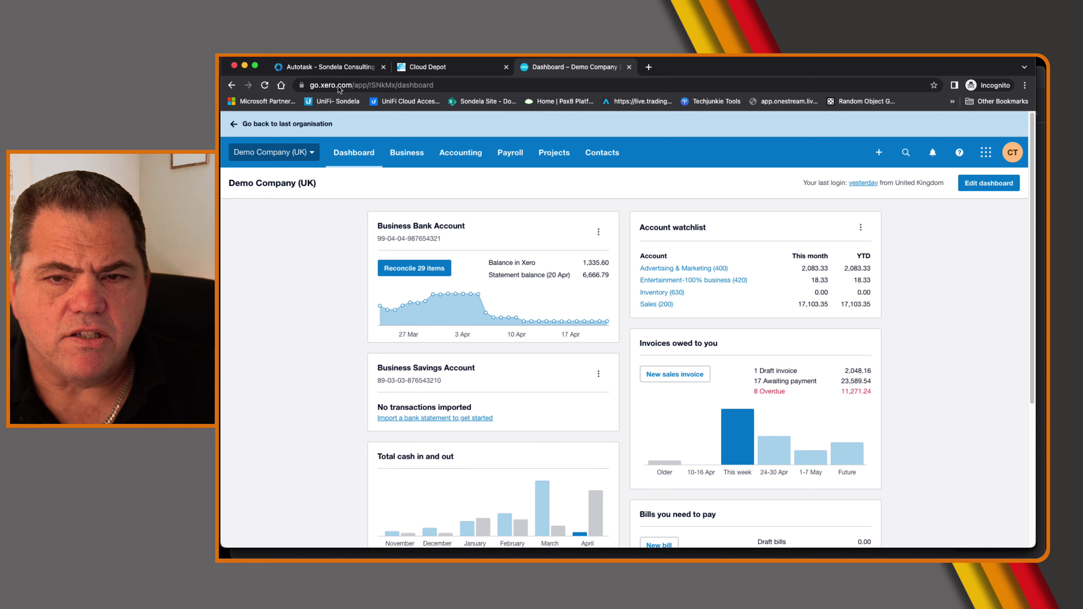
left_click(332, 71)
left_click(434, 68)
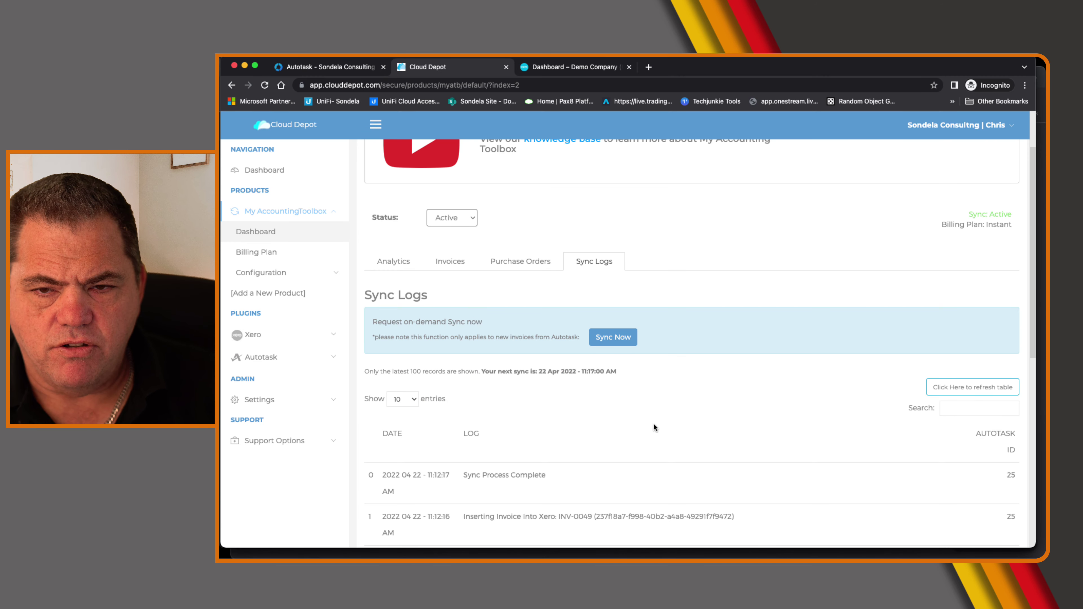
left_click_drag(464, 478, 573, 483)
Switch to Xero, open the draft Carron Properties sales invoice and review its line items, accounts, tax rates and total
left_click(556, 71)
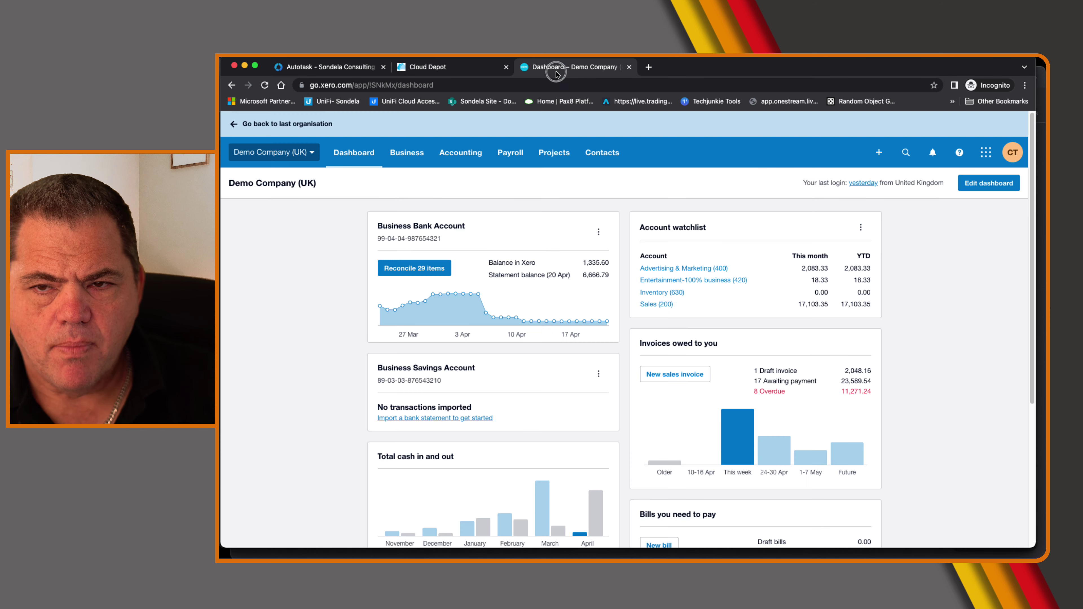
left_click(770, 374)
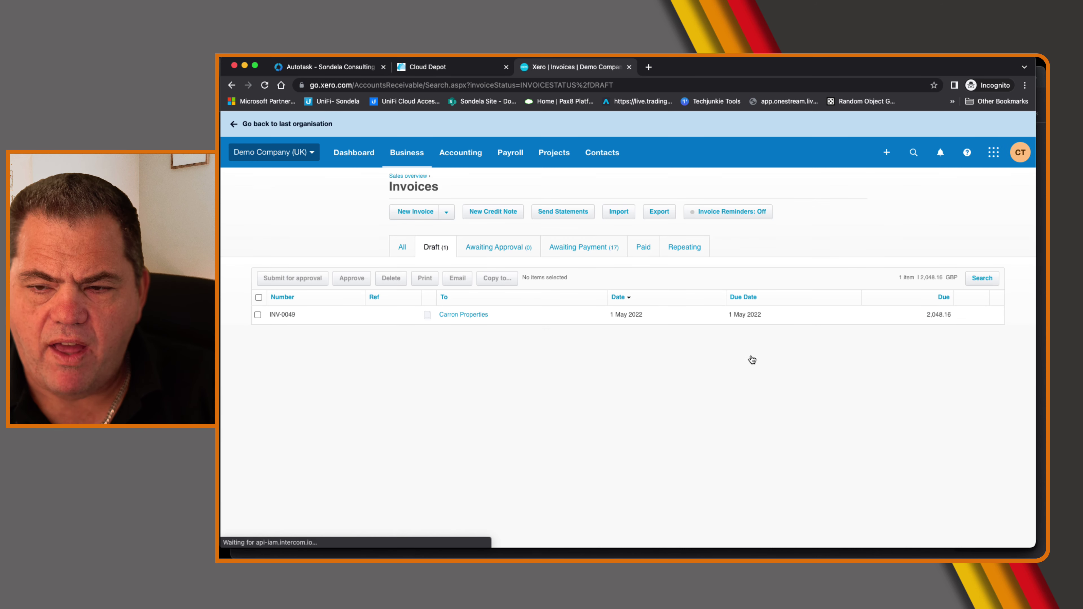
left_click(500, 320)
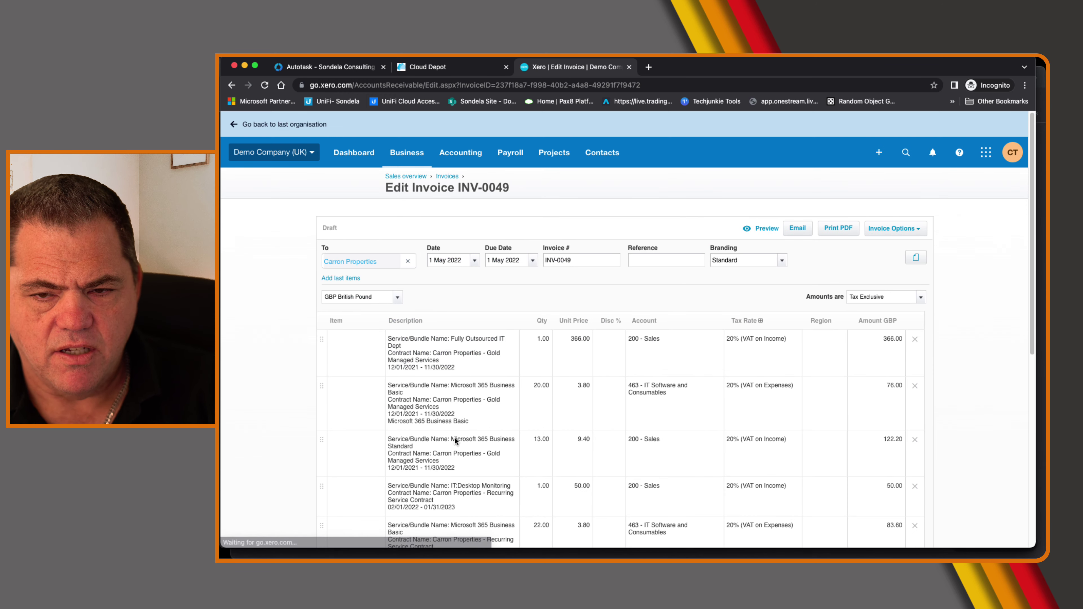
scroll(482, 488, "down", 3)
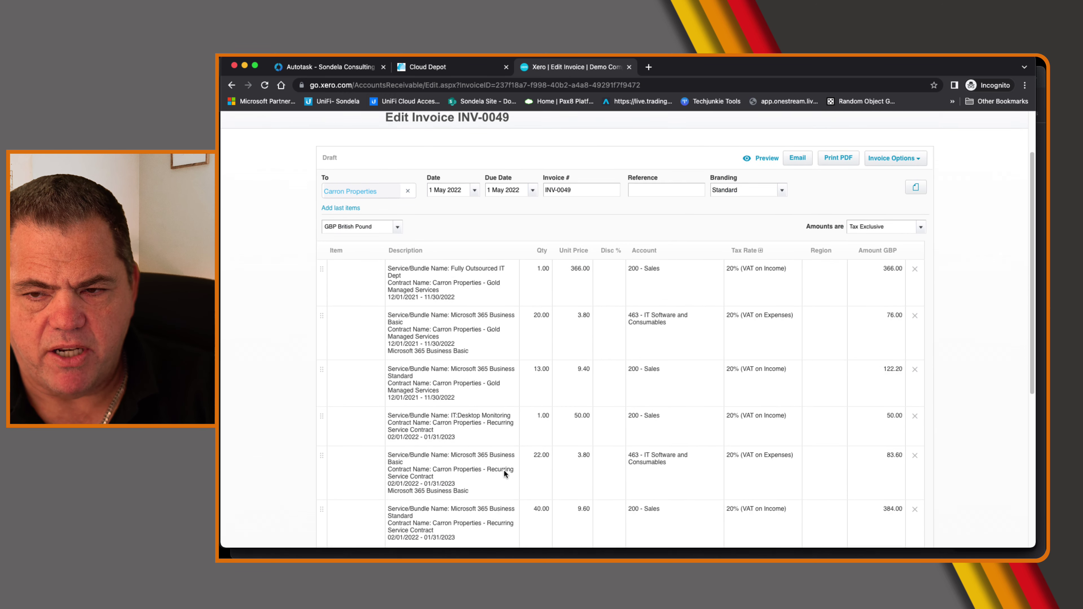
scroll(504, 469, "down", 5)
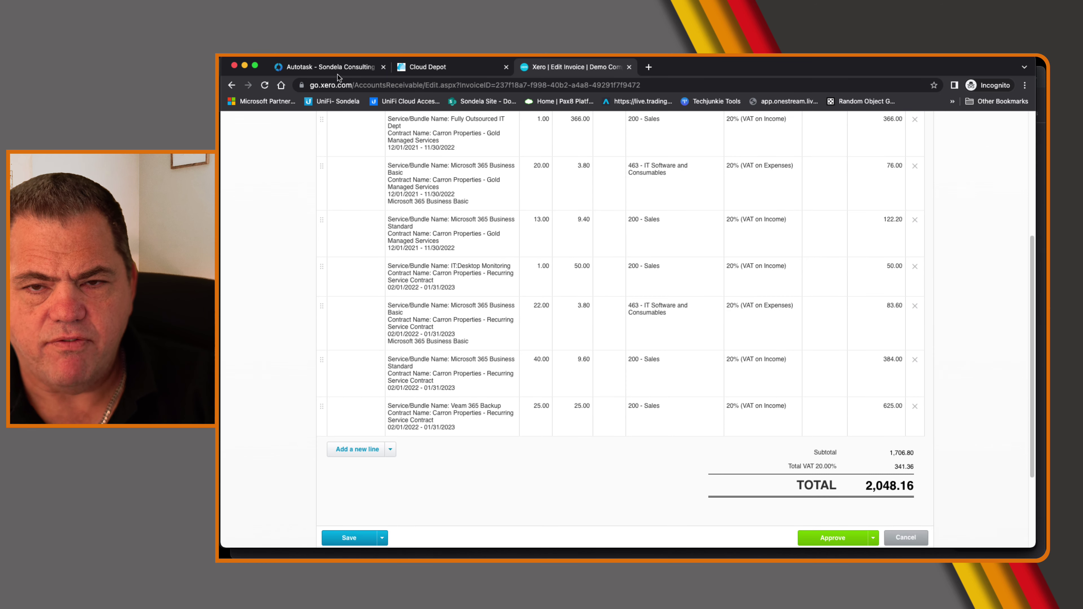
Switch to Autotask, refresh the Invoice History and view the Carron Properties invoice to check its invoice number, closing the preview when done
left_click(314, 69)
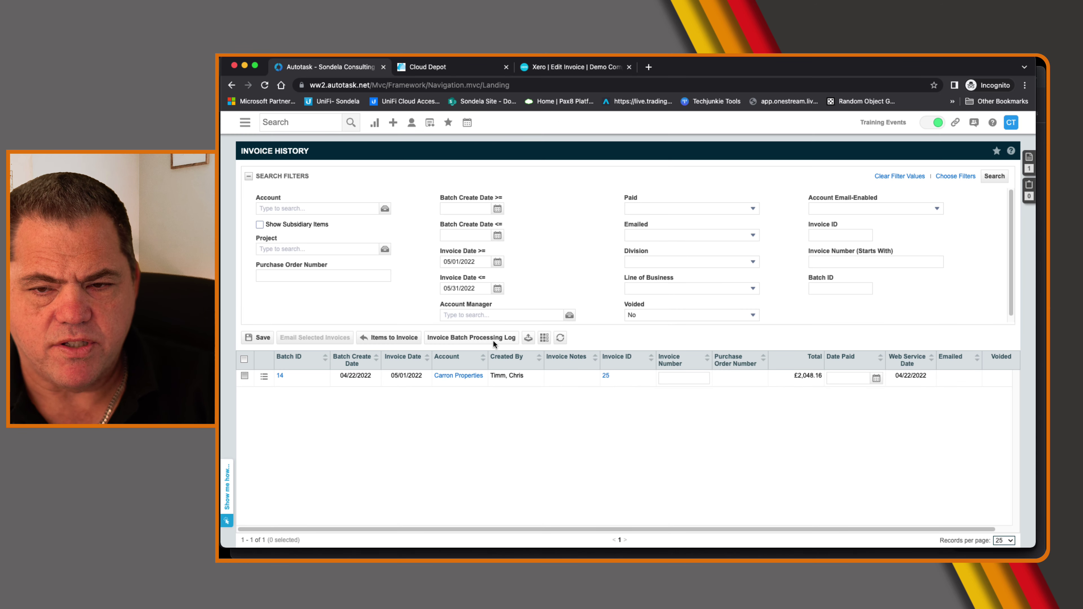
left_click(561, 342)
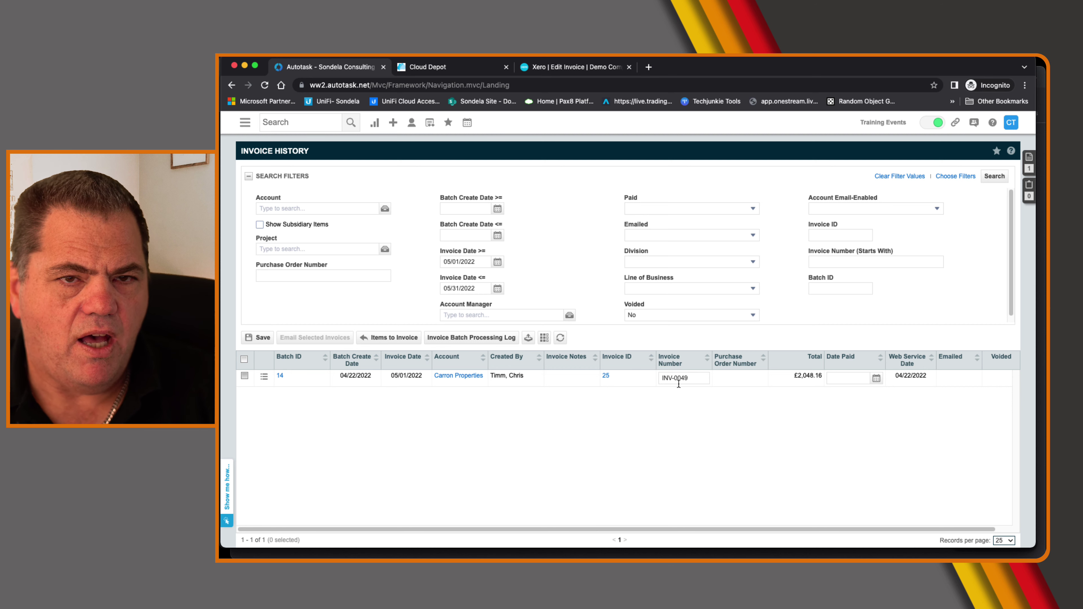
left_click(264, 377)
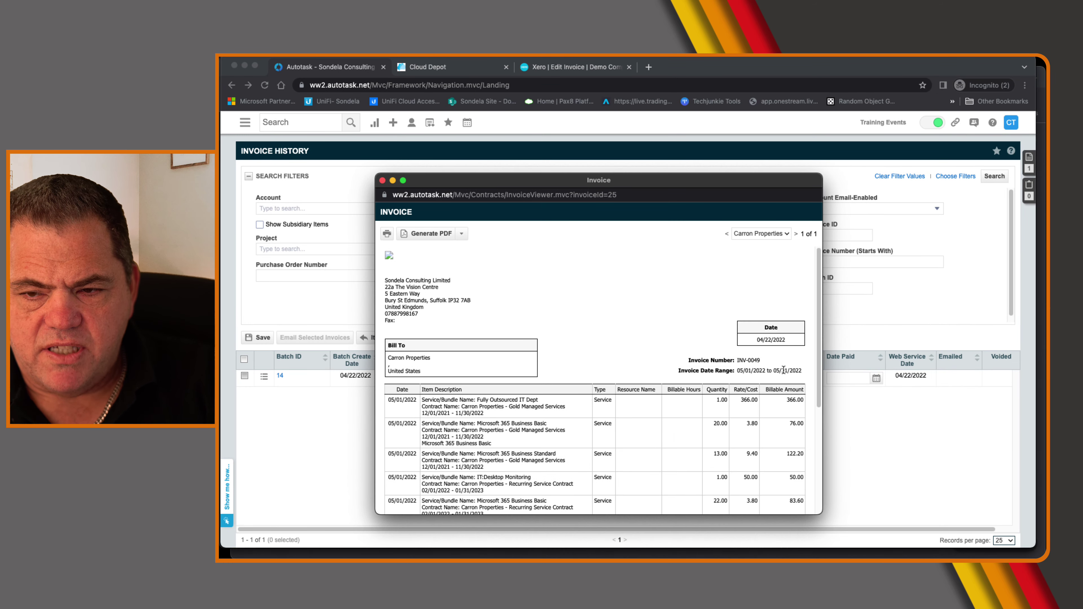
left_click_drag(761, 360, 732, 361)
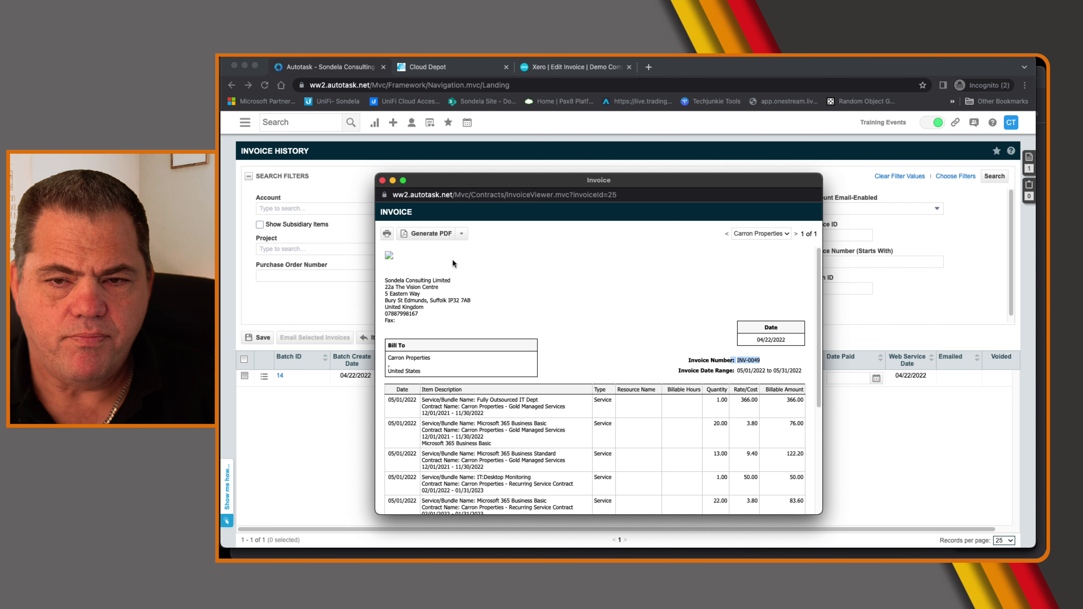
left_click(382, 181)
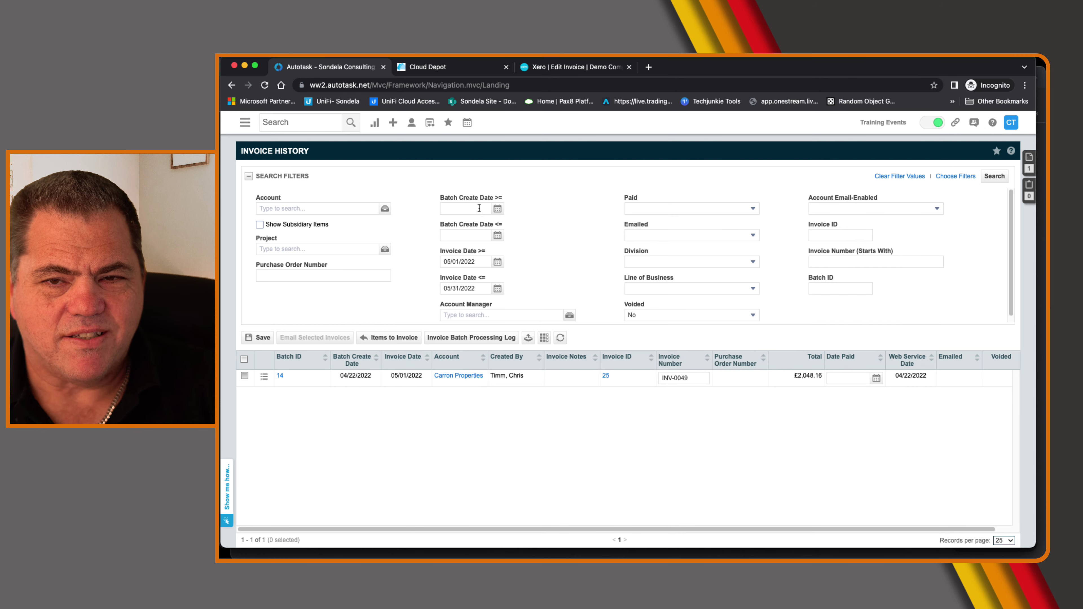